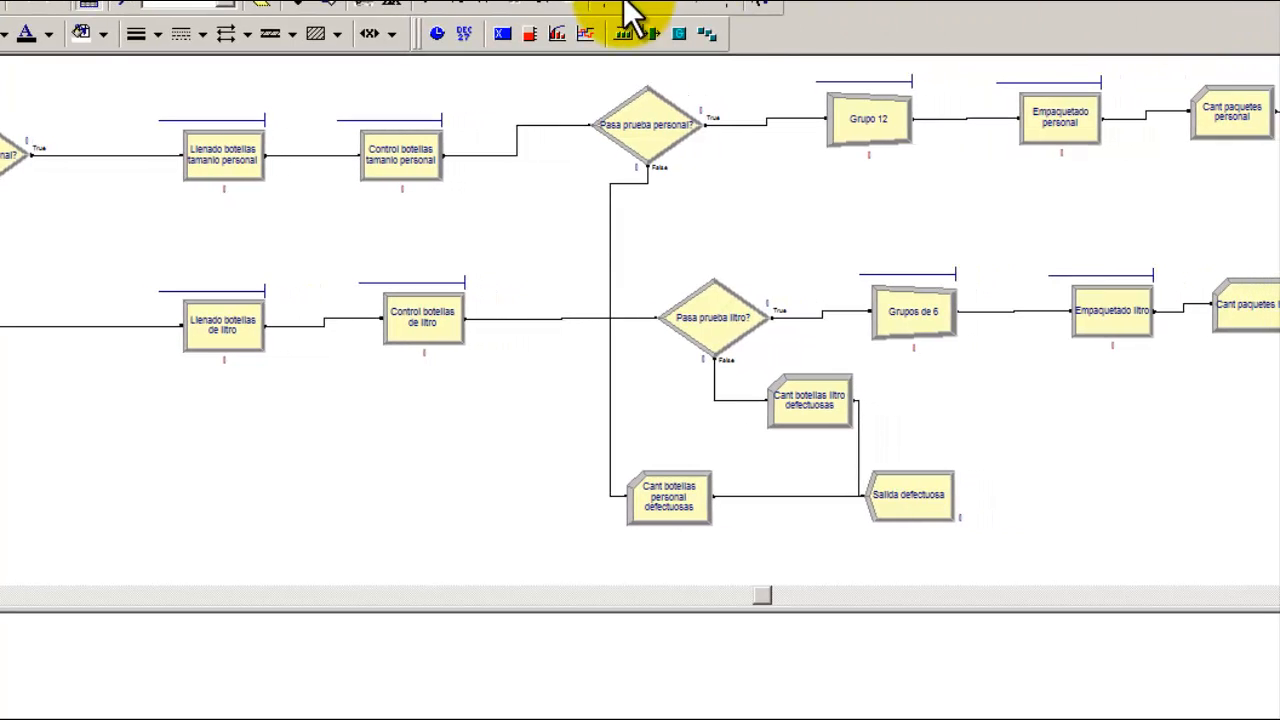
- Open the Enunciado text file and read the problem statement's lines on the production lines and bottle arrivals
click(415, 718)
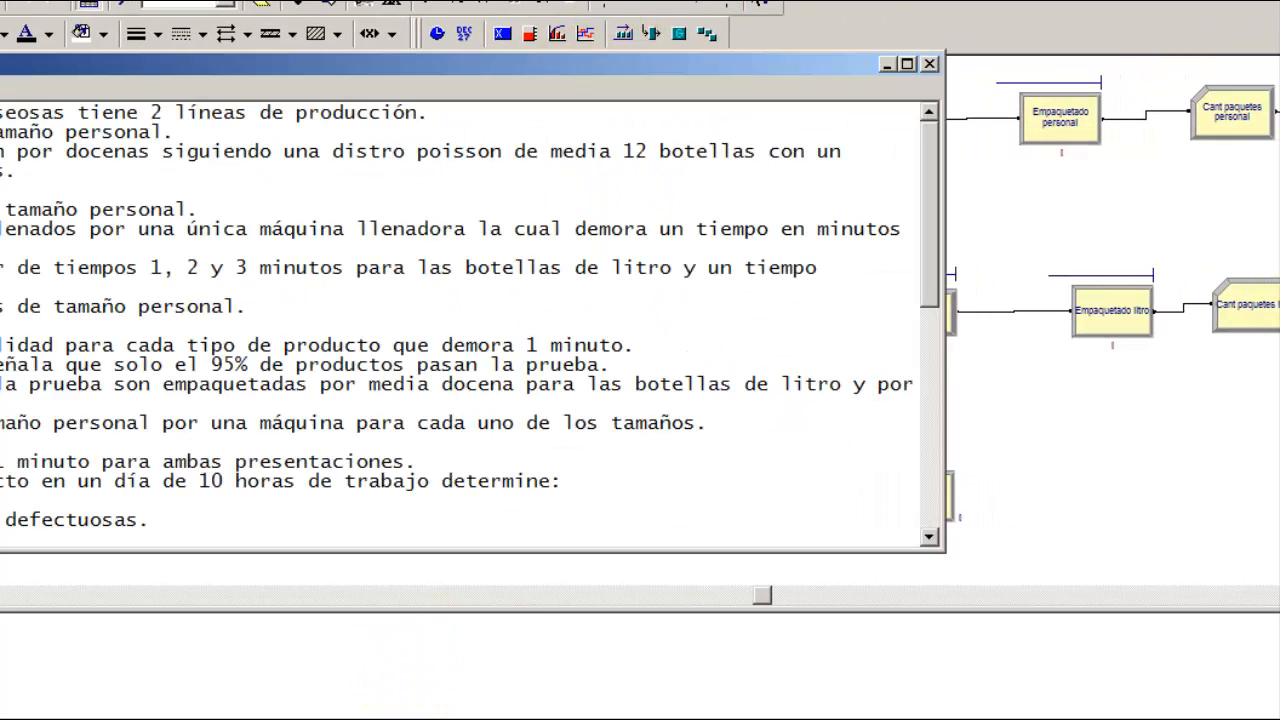
drag(540, 70, 842, 83)
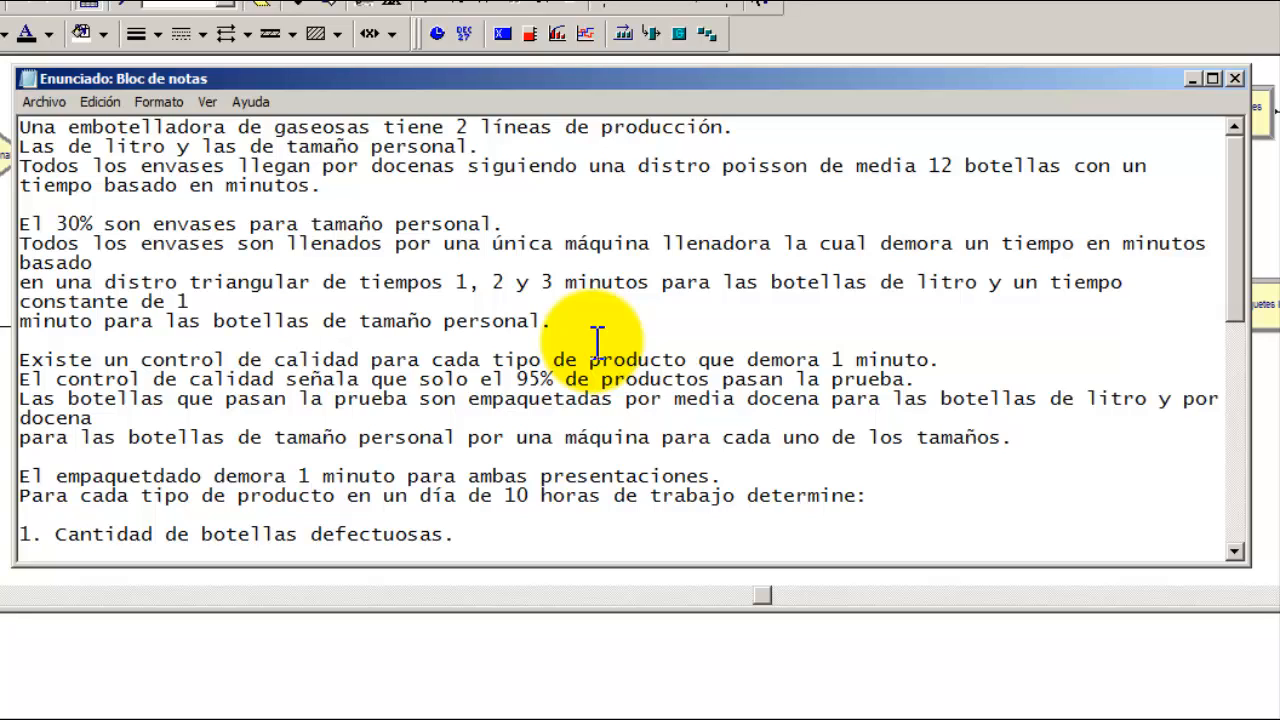
click(736, 129)
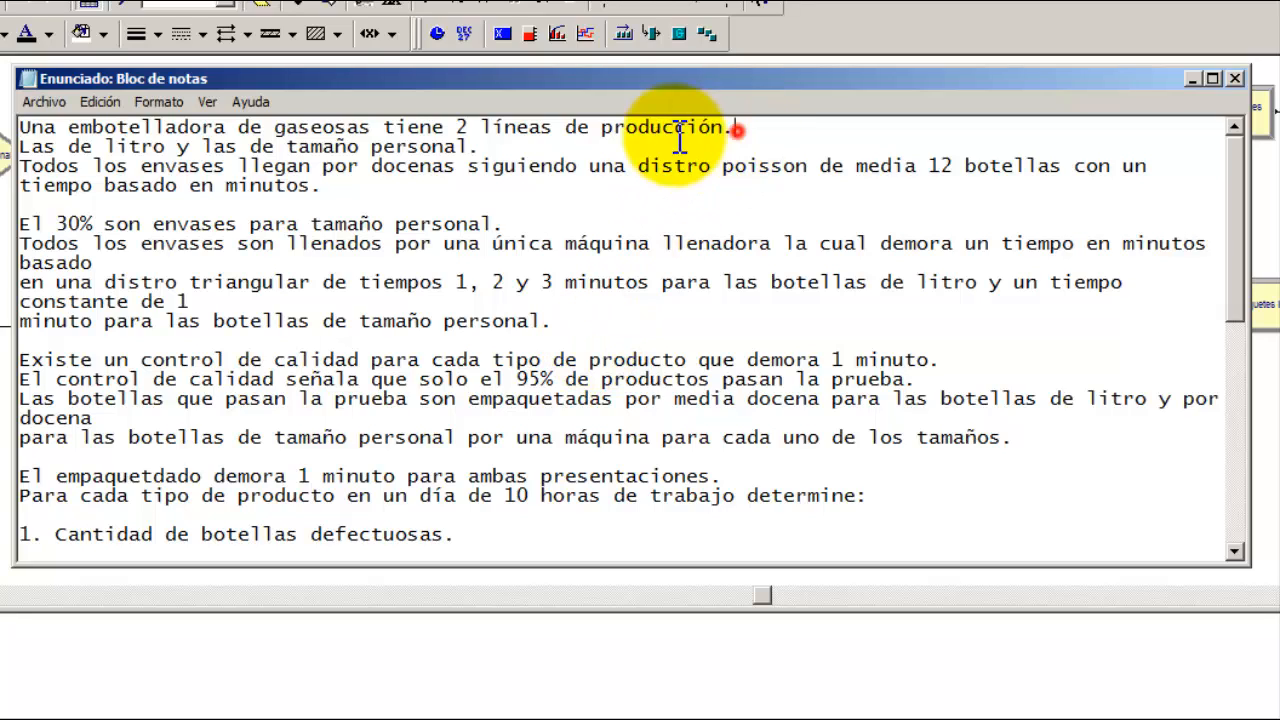
shift+click(20, 127)
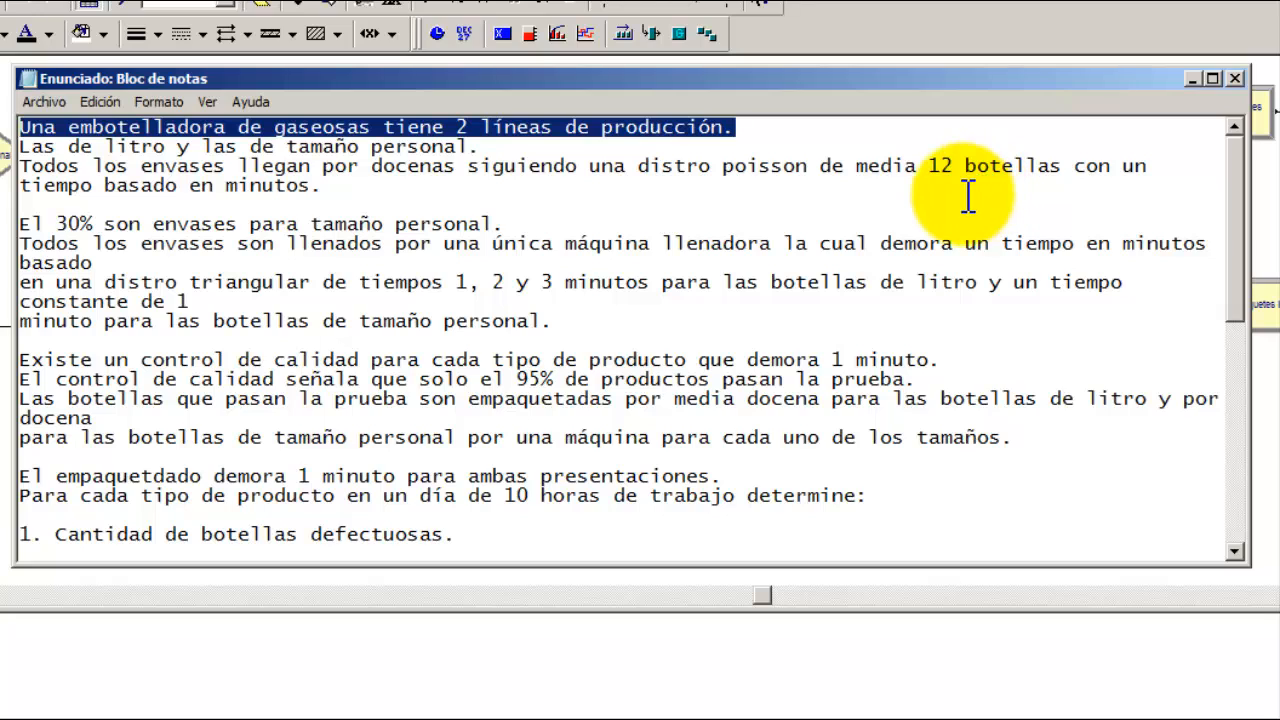
drag(522, 145, 20, 146)
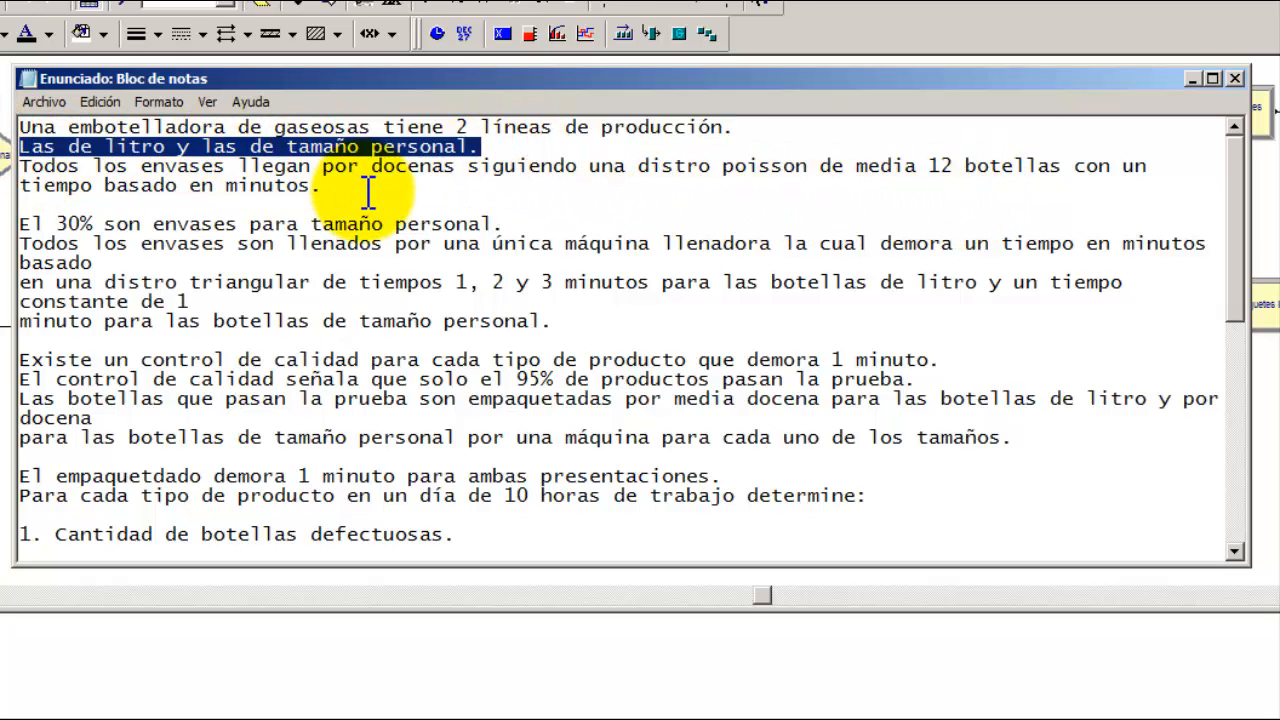
drag(368, 193, 25, 160)
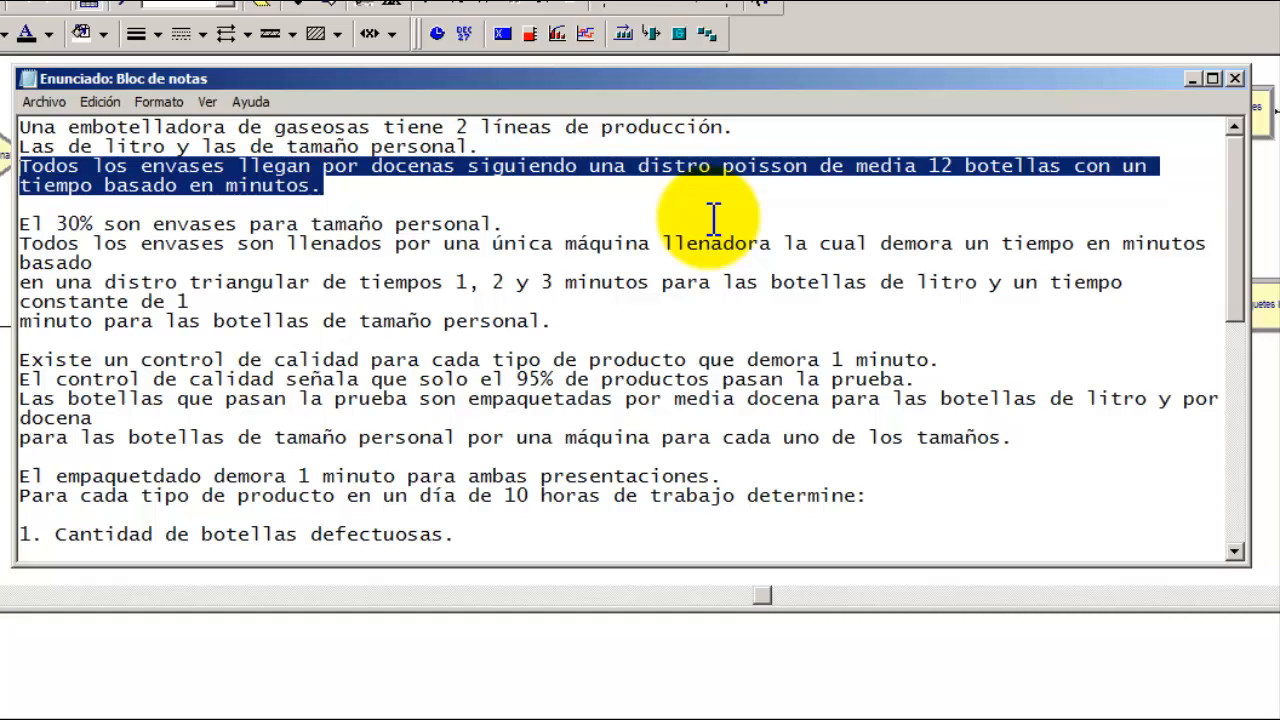
click(455, 190)
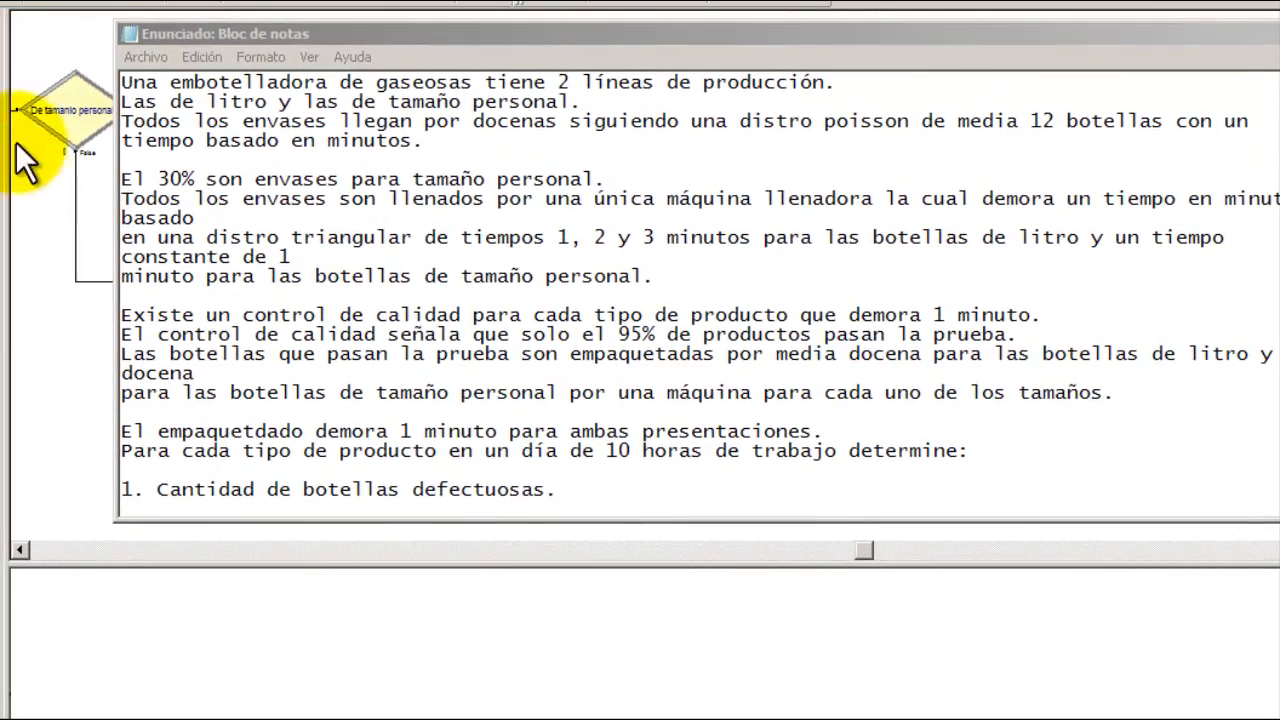
- Return to the flowchart's beginning and examine the data of the Entrada de botellas and De tamanio personal? modules
click(18, 381)
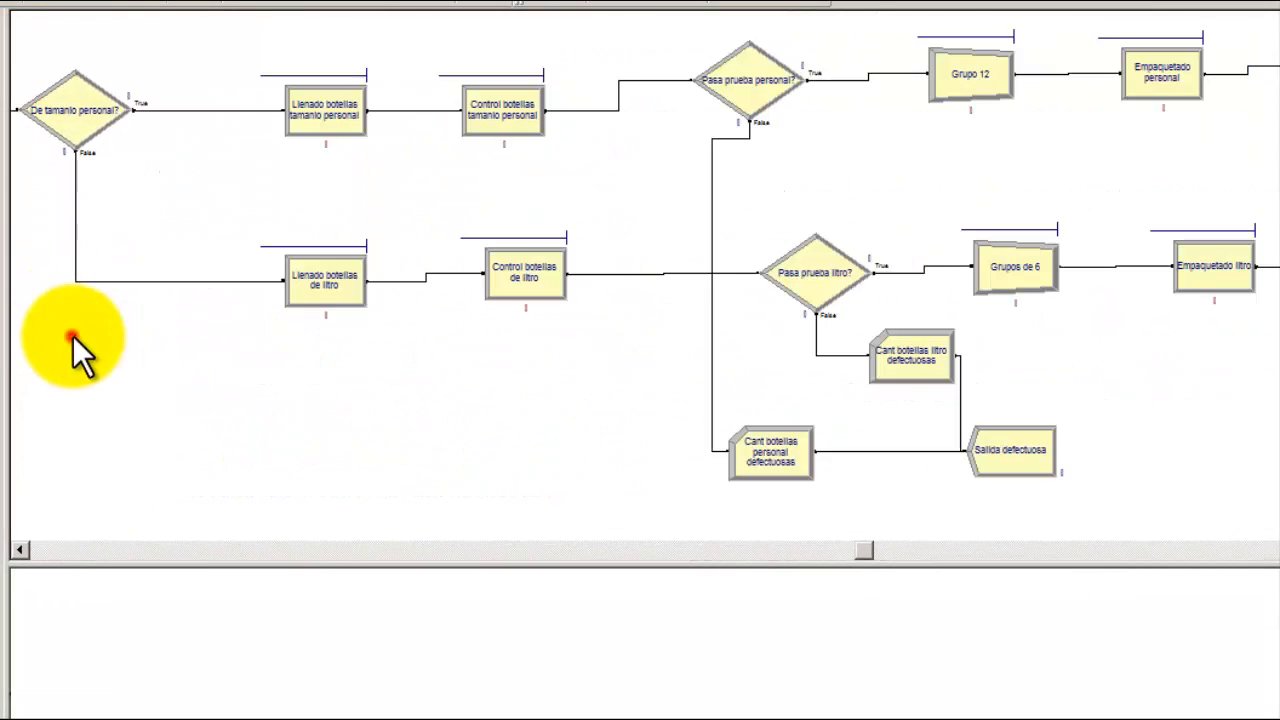
click(18, 549)
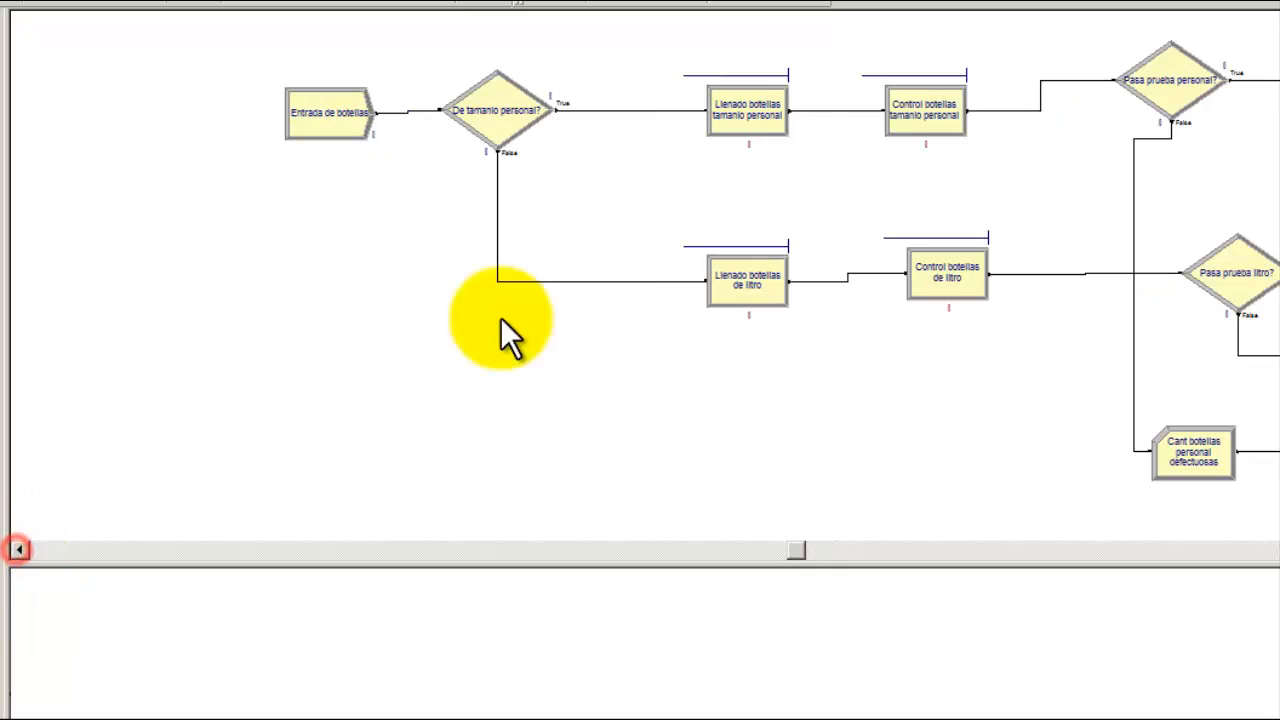
click(330, 127)
click(477, 104)
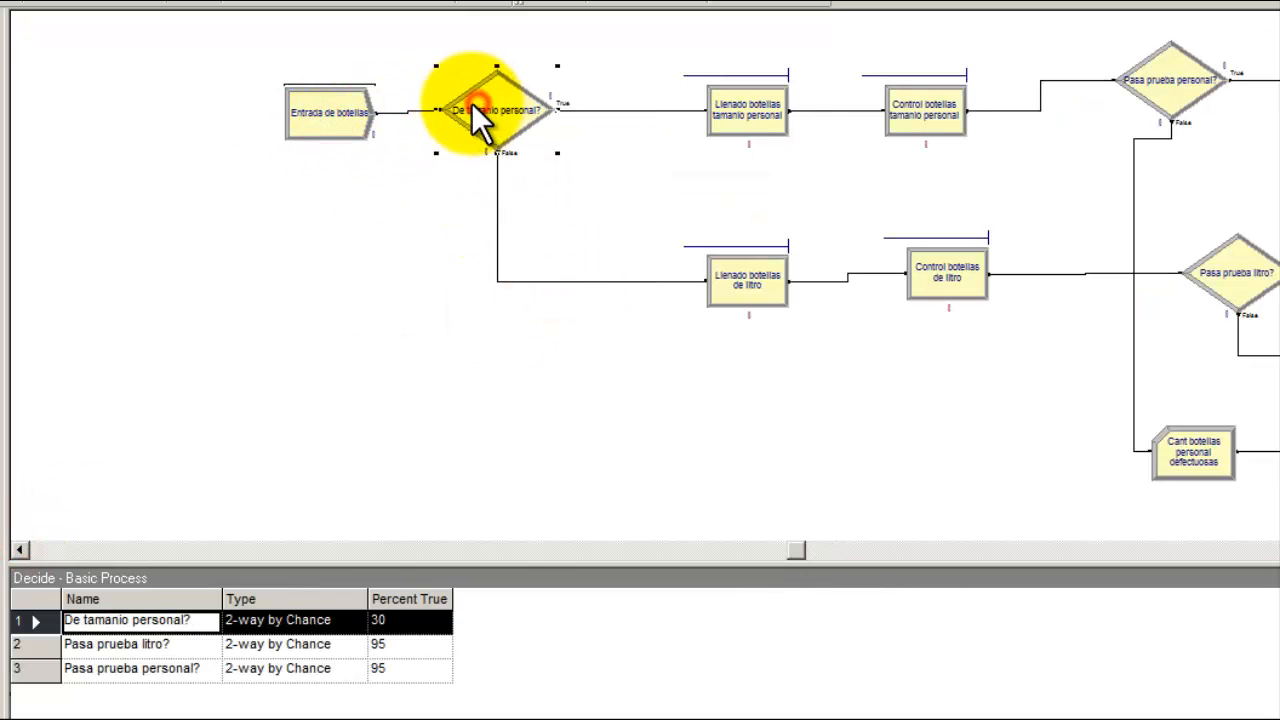
click(318, 116)
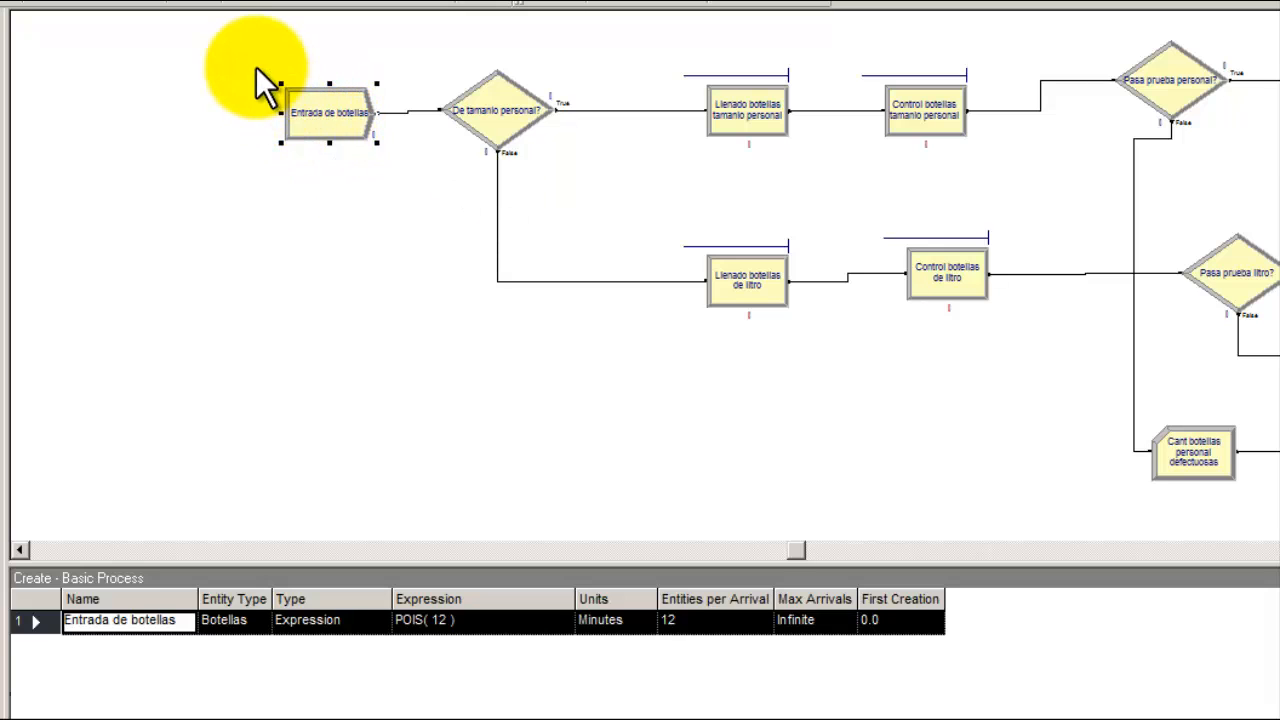
drag(254, 66, 395, 166)
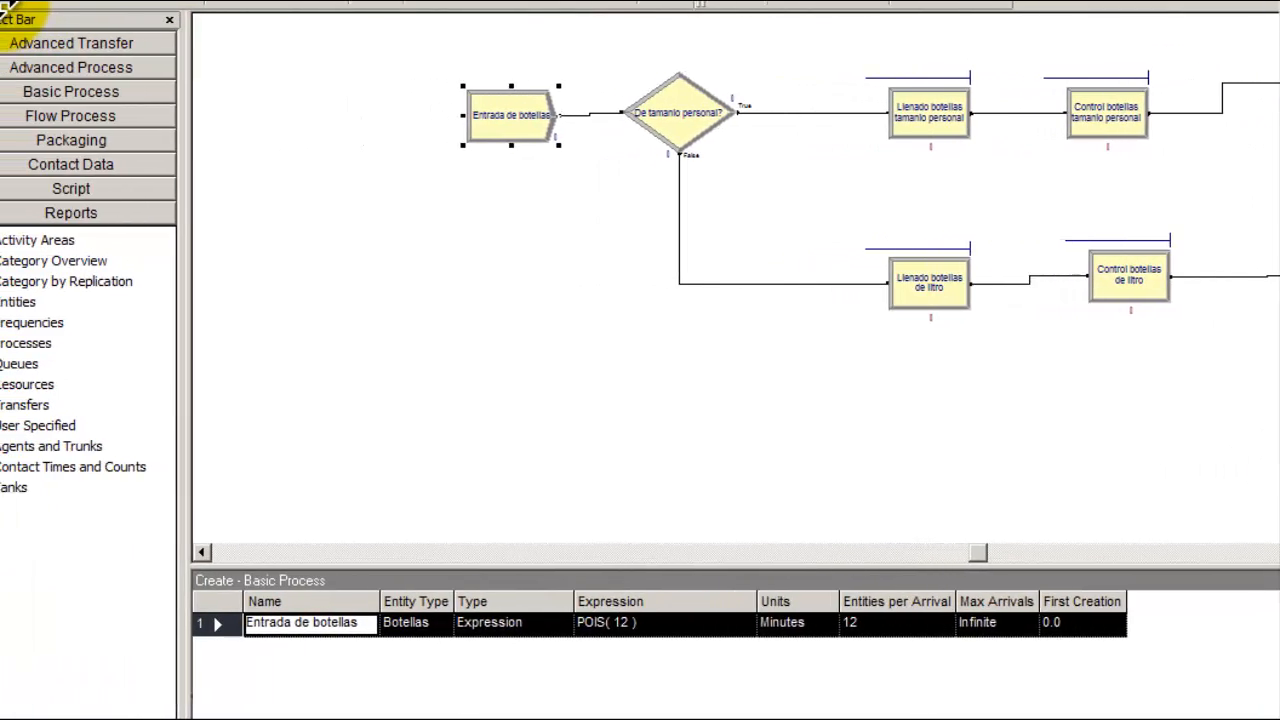
- Show the Basic Process modules and open the Entrada de botellas settings to review its name and entity type
click(112, 94)
drag(197, 342, 205, 200)
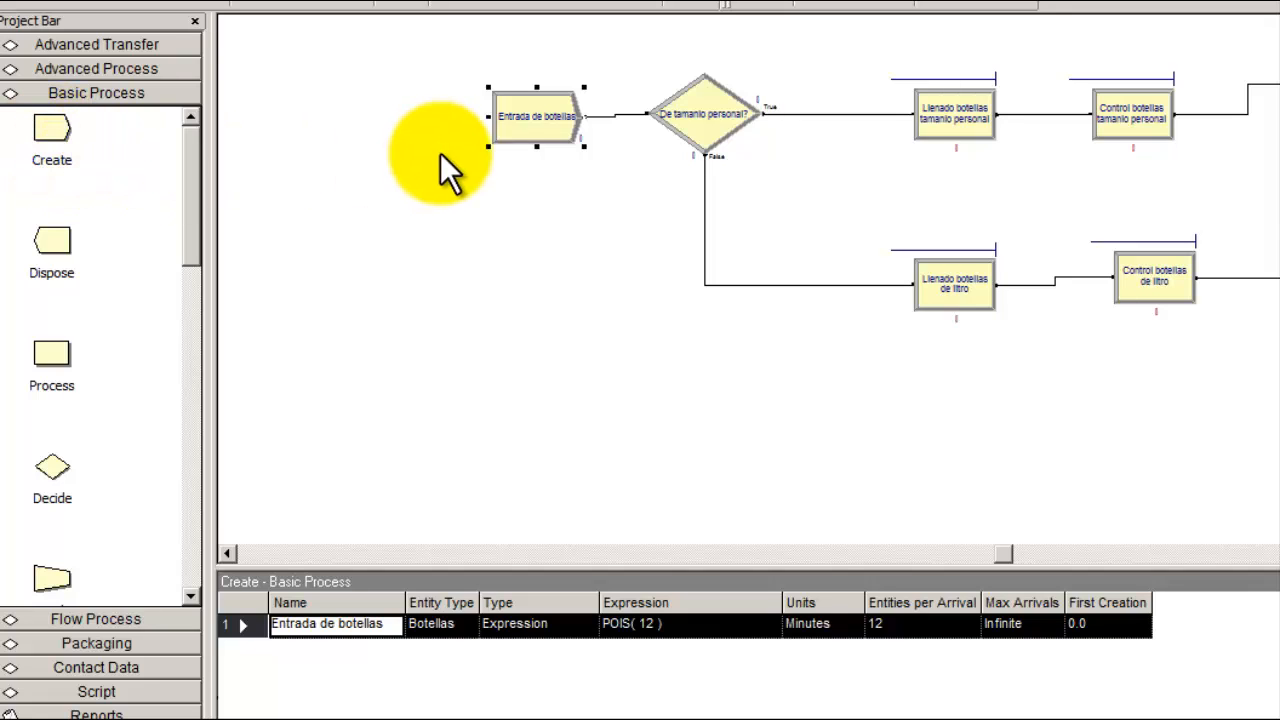
click(547, 128)
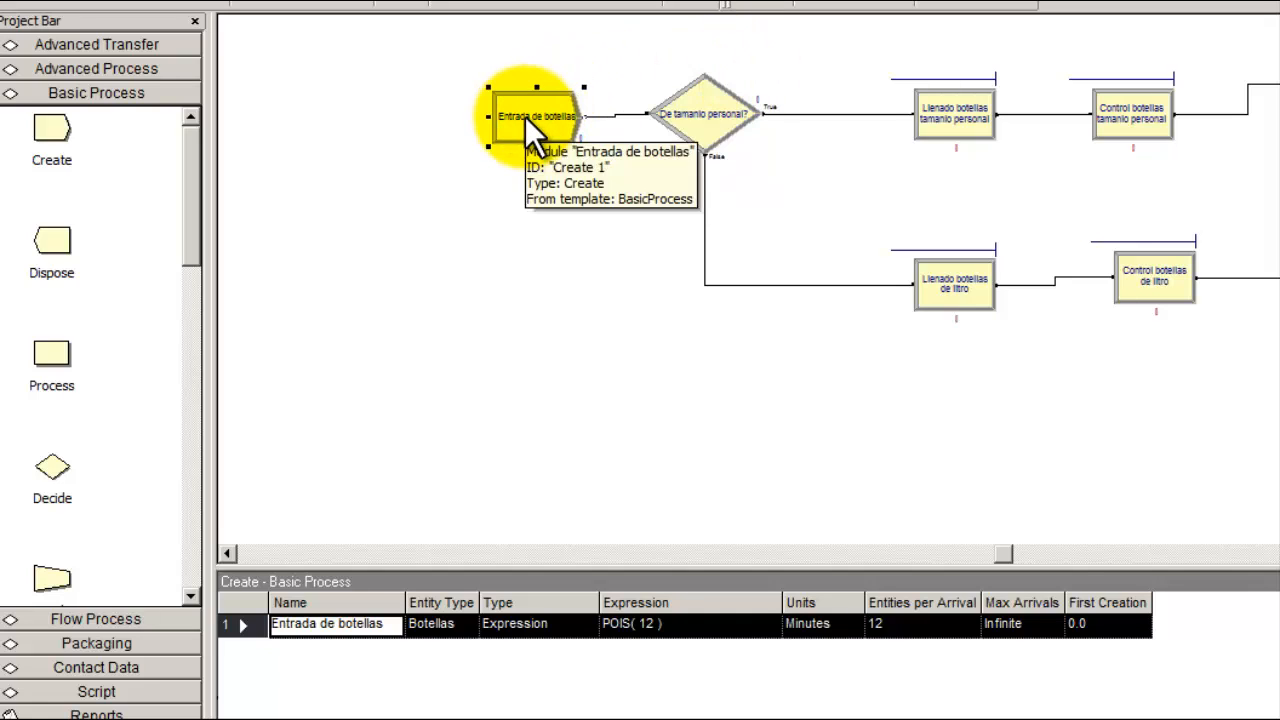
double_click(533, 128)
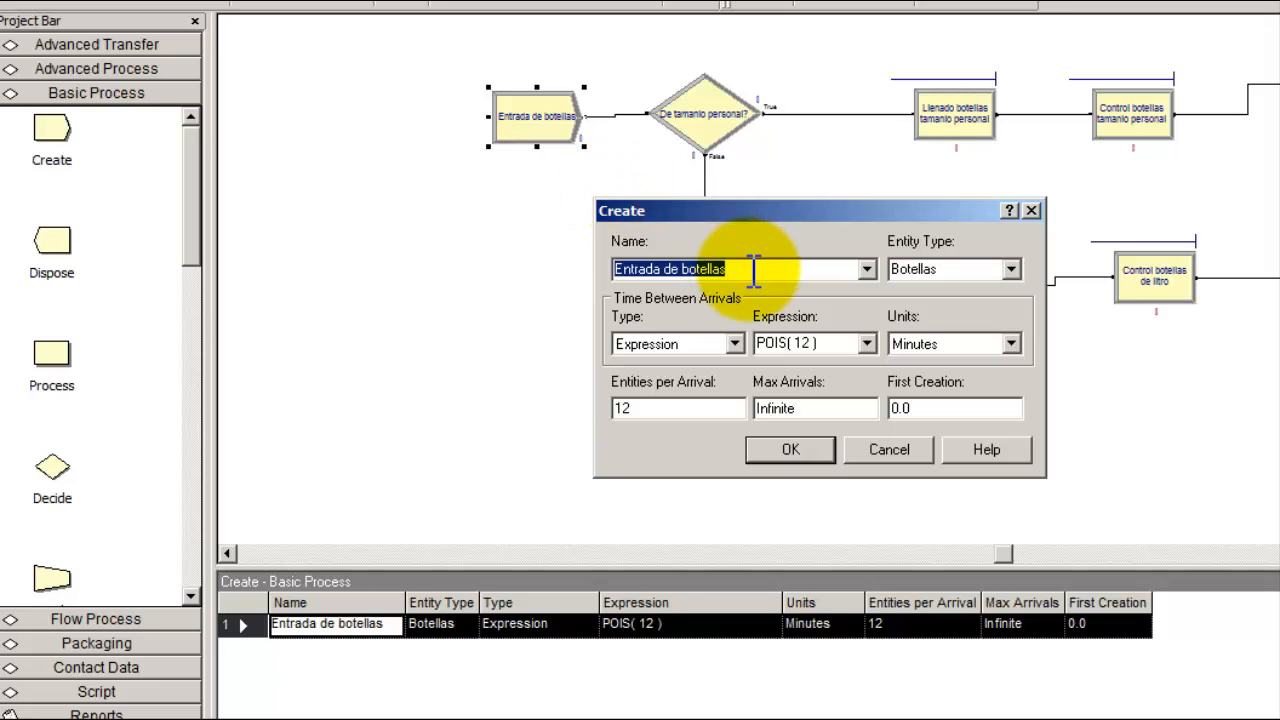
drag(751, 271, 592, 267)
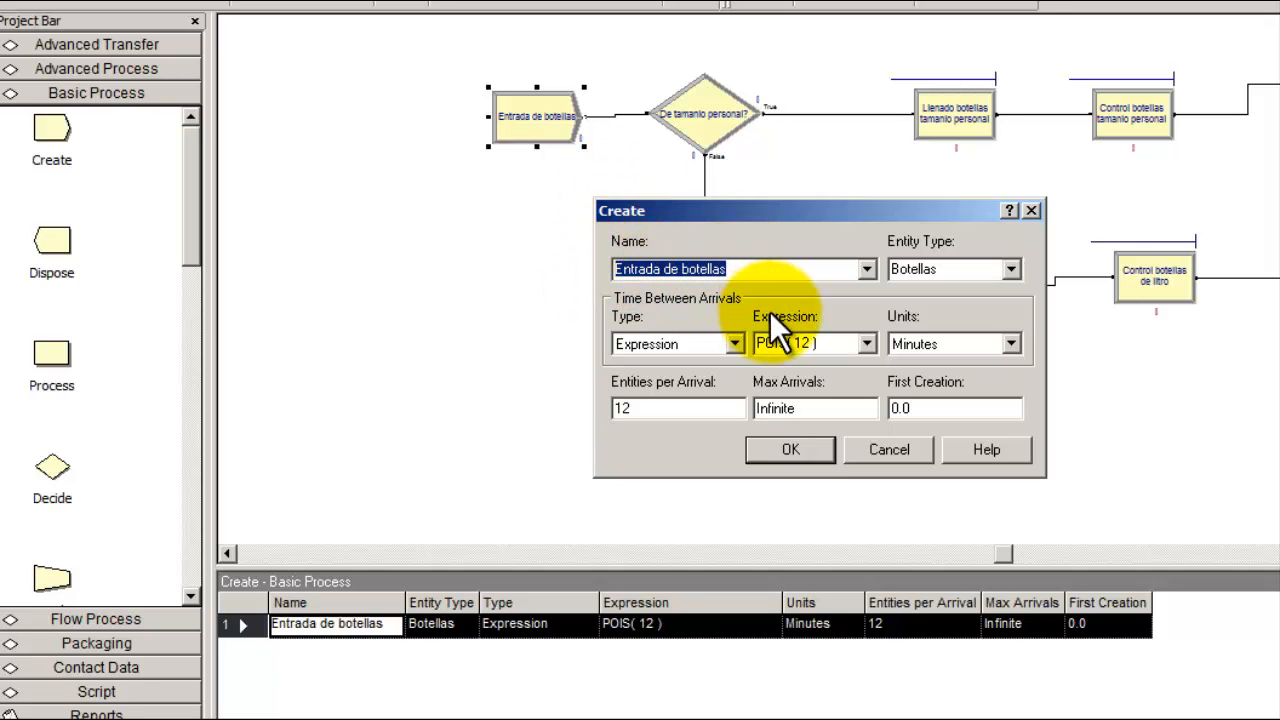
click(942, 268)
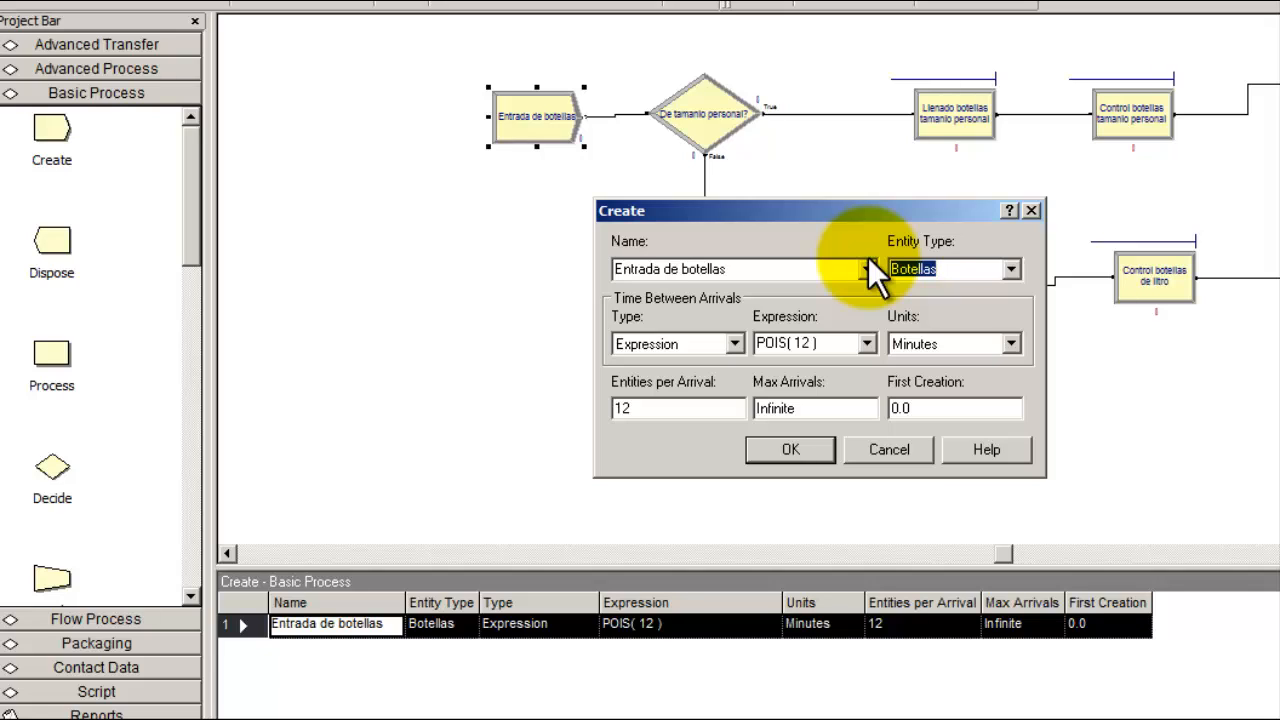
- Review the time-between-arrivals type options and the Poisson expression of Entrada de botellas, keeping the Expression type
click(735, 344)
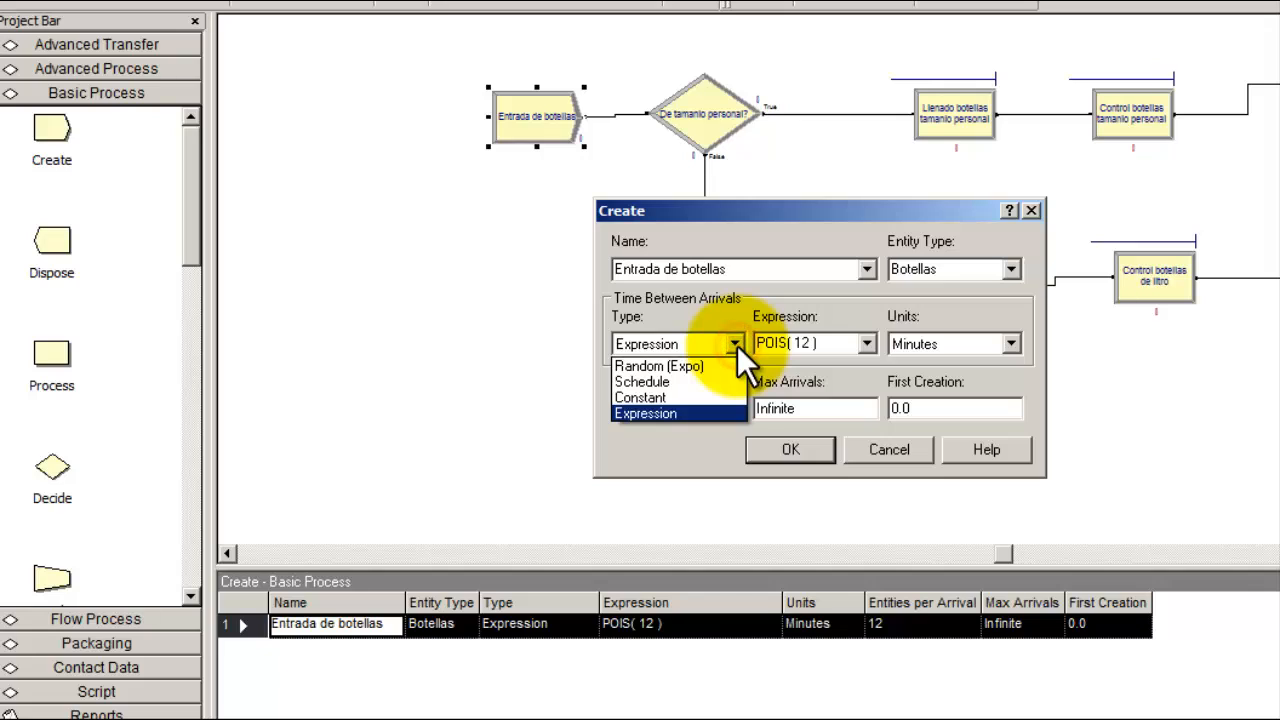
click(691, 412)
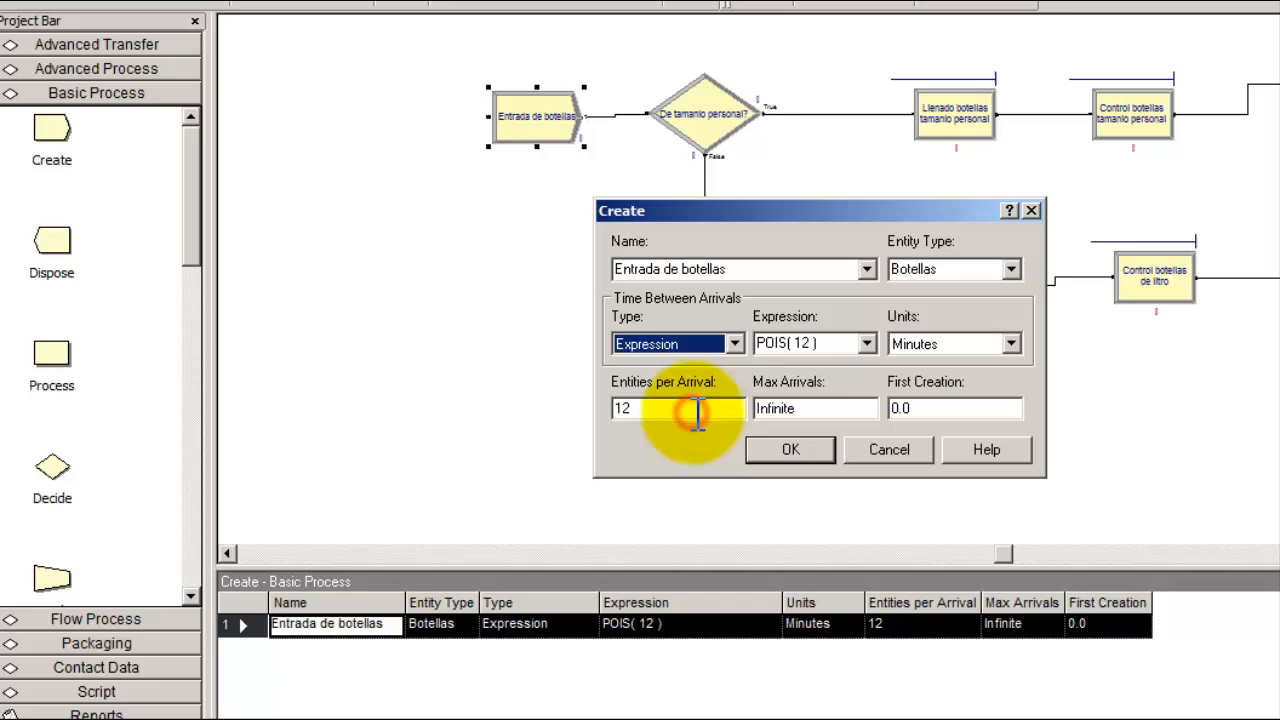
click(864, 344)
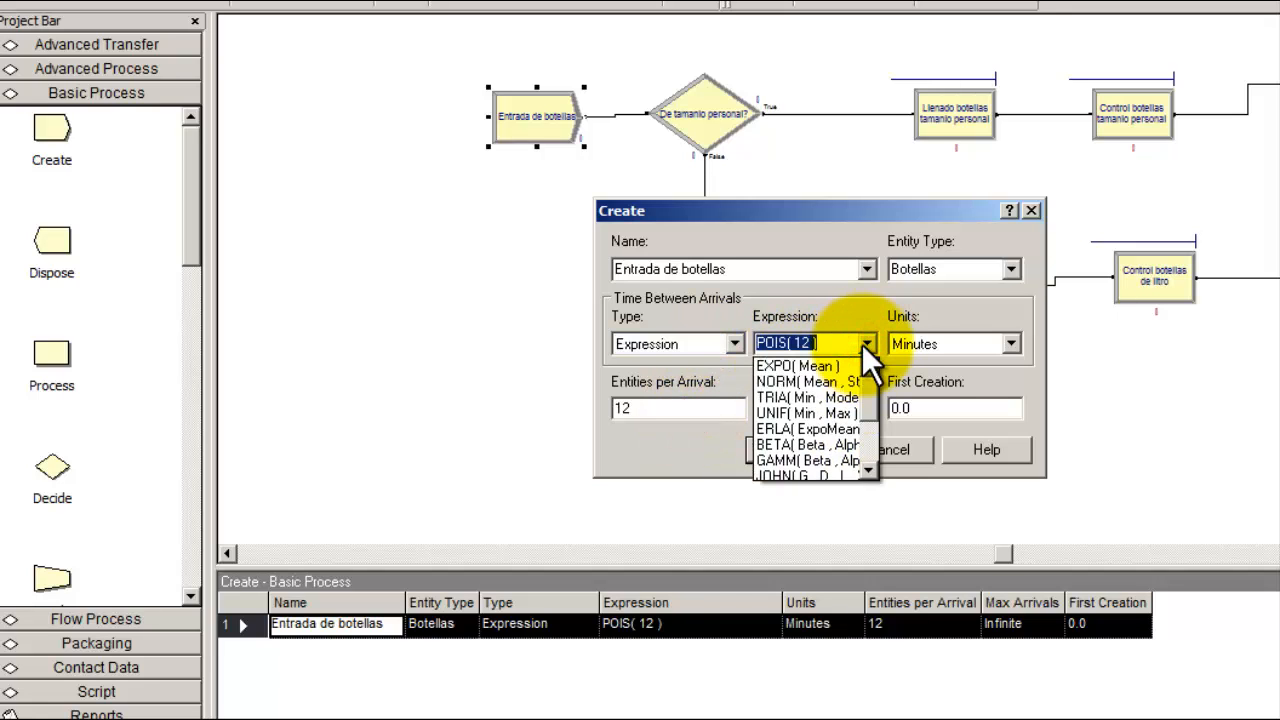
click(862, 344)
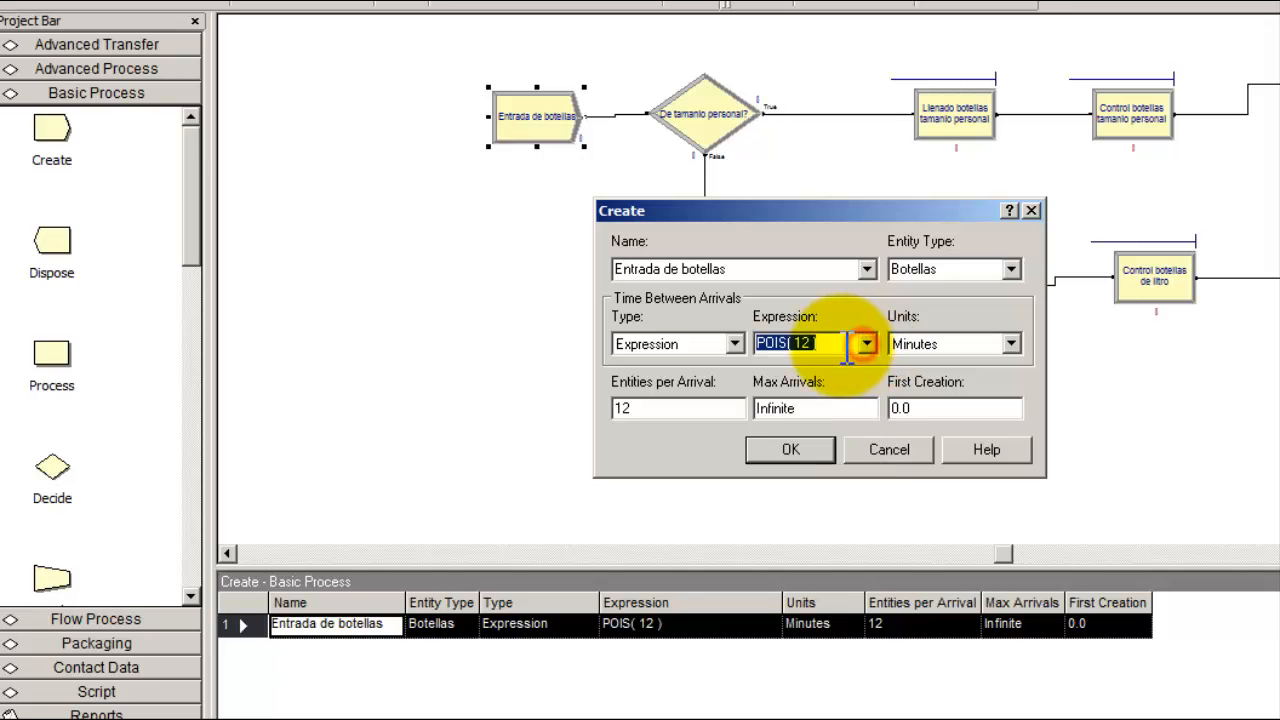
click(800, 343)
double_click(803, 343)
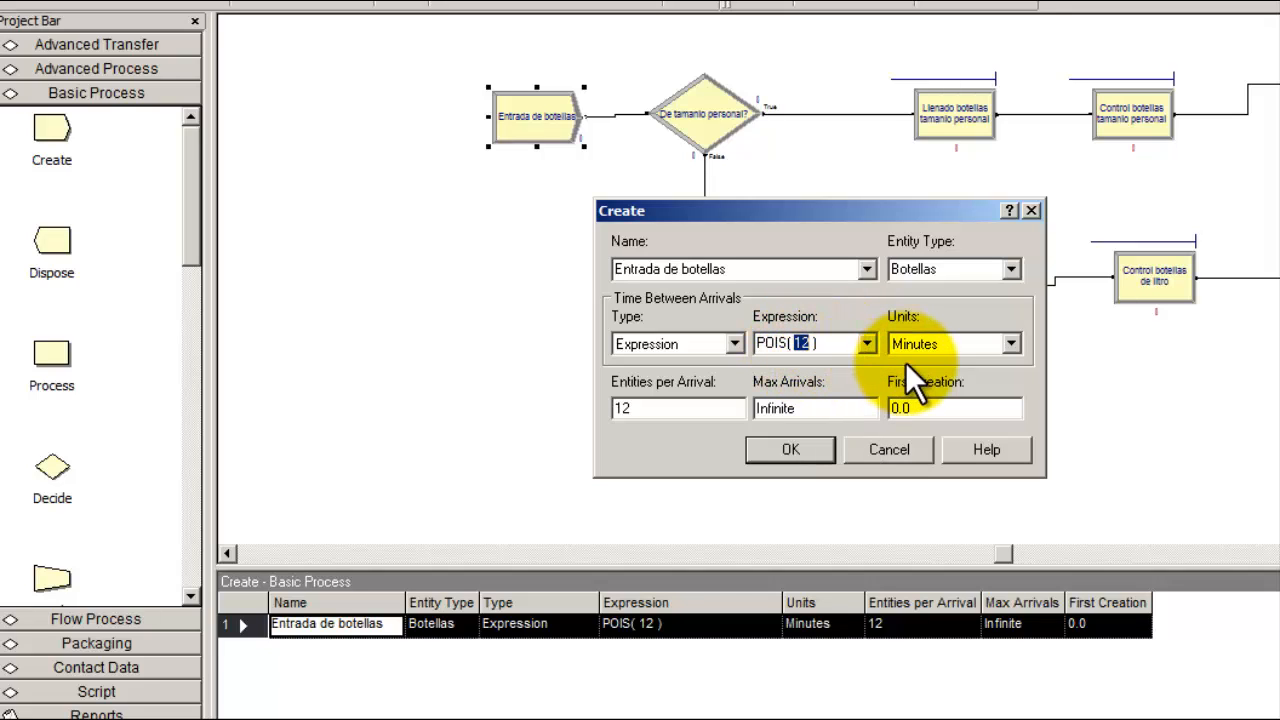
- Review the time units, entities per arrival and arrival expression of Entrada de botellas, and accept its settings
click(974, 344)
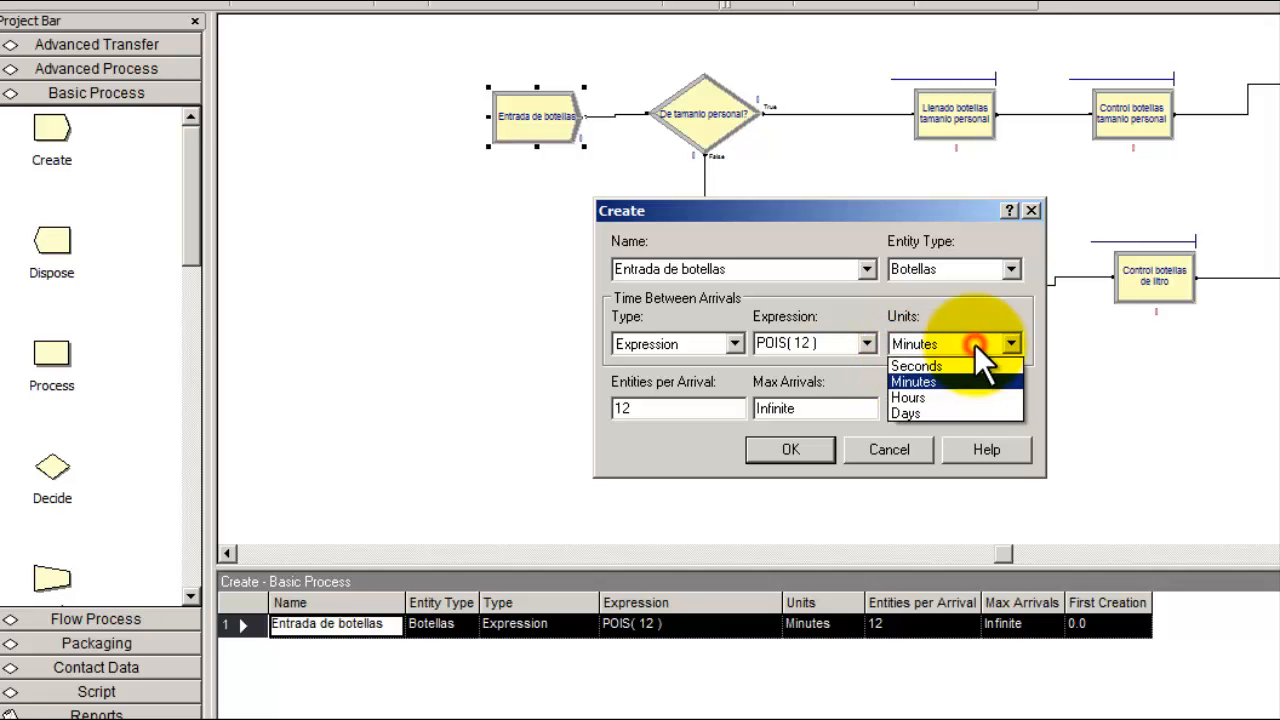
click(974, 343)
drag(702, 408, 560, 407)
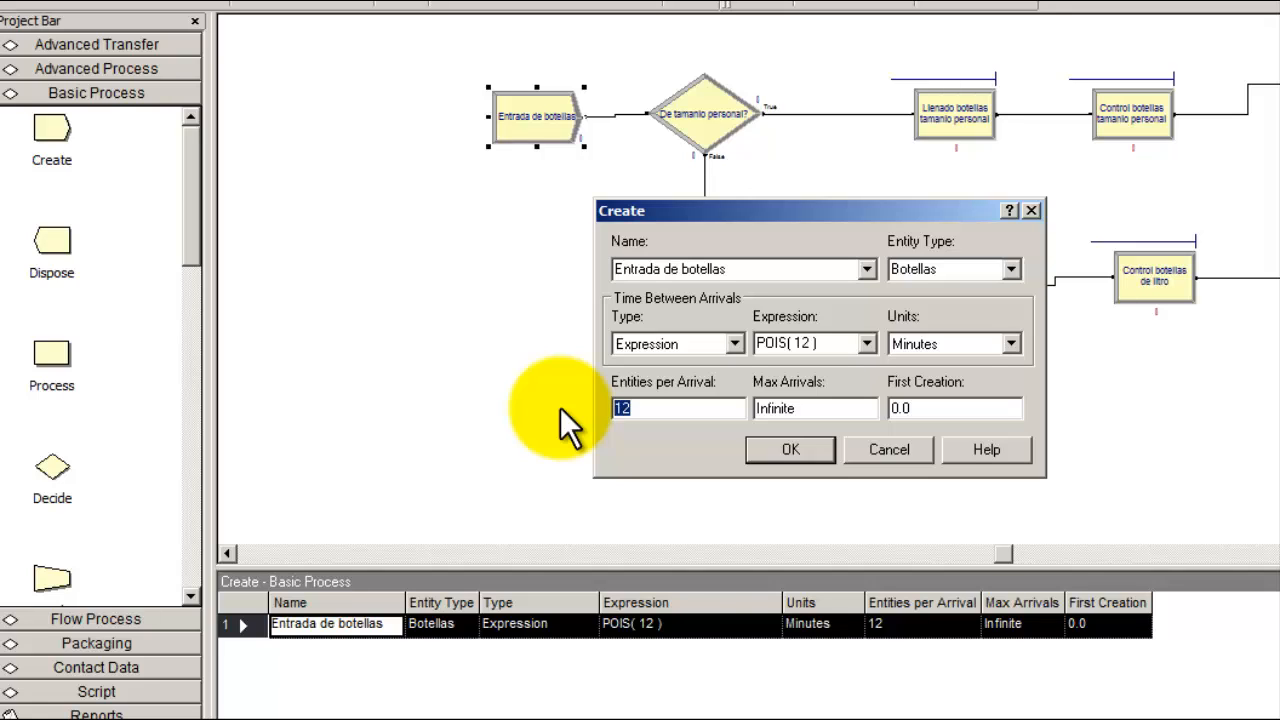
drag(632, 408, 575, 390)
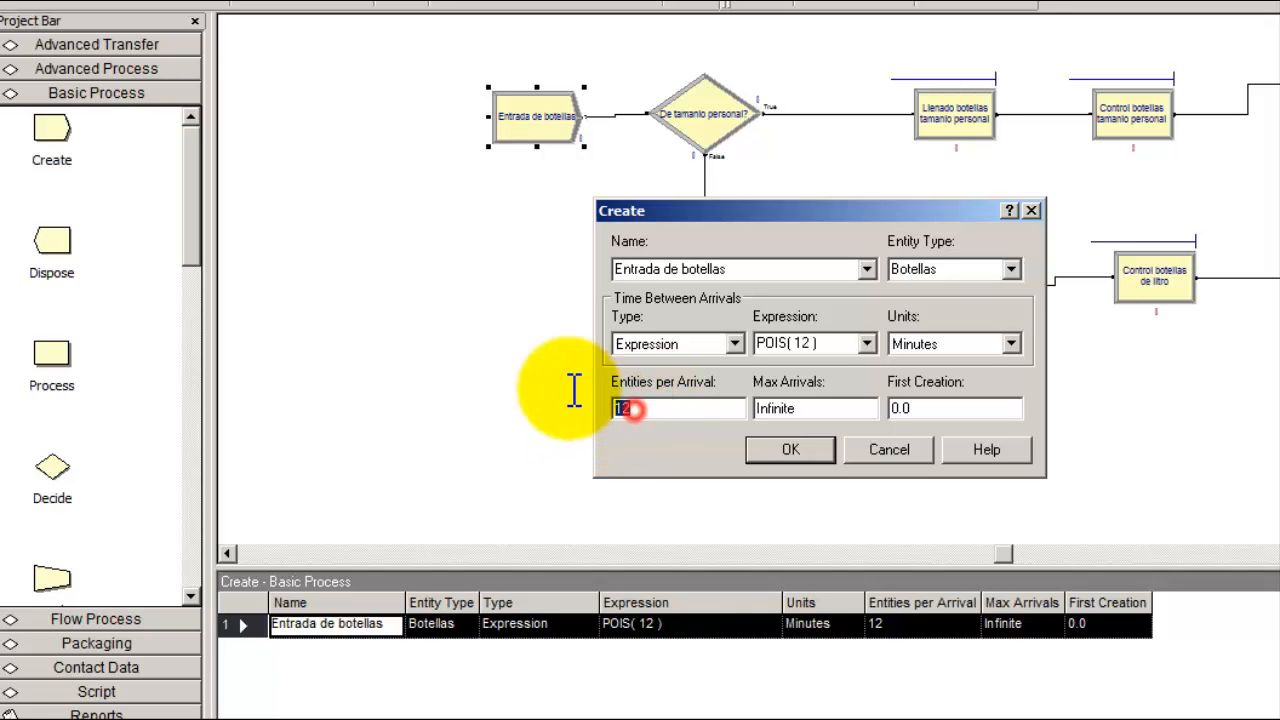
drag(790, 345, 825, 352)
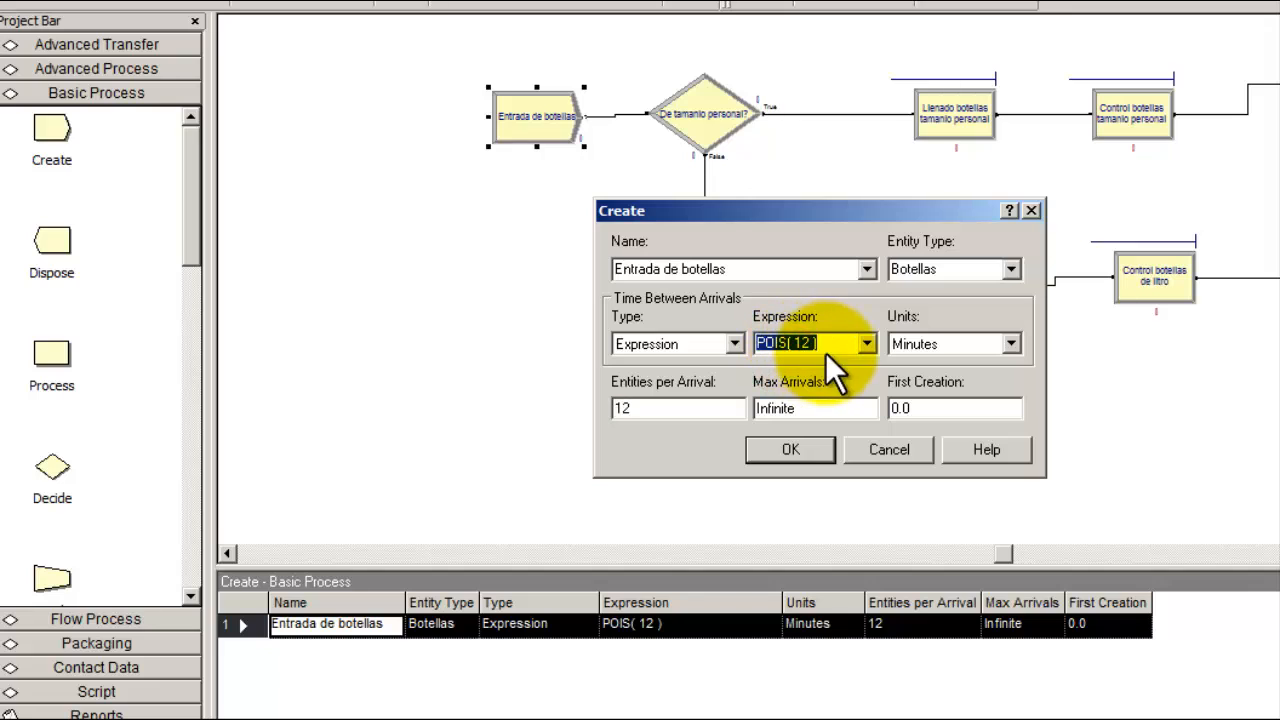
click(770, 447)
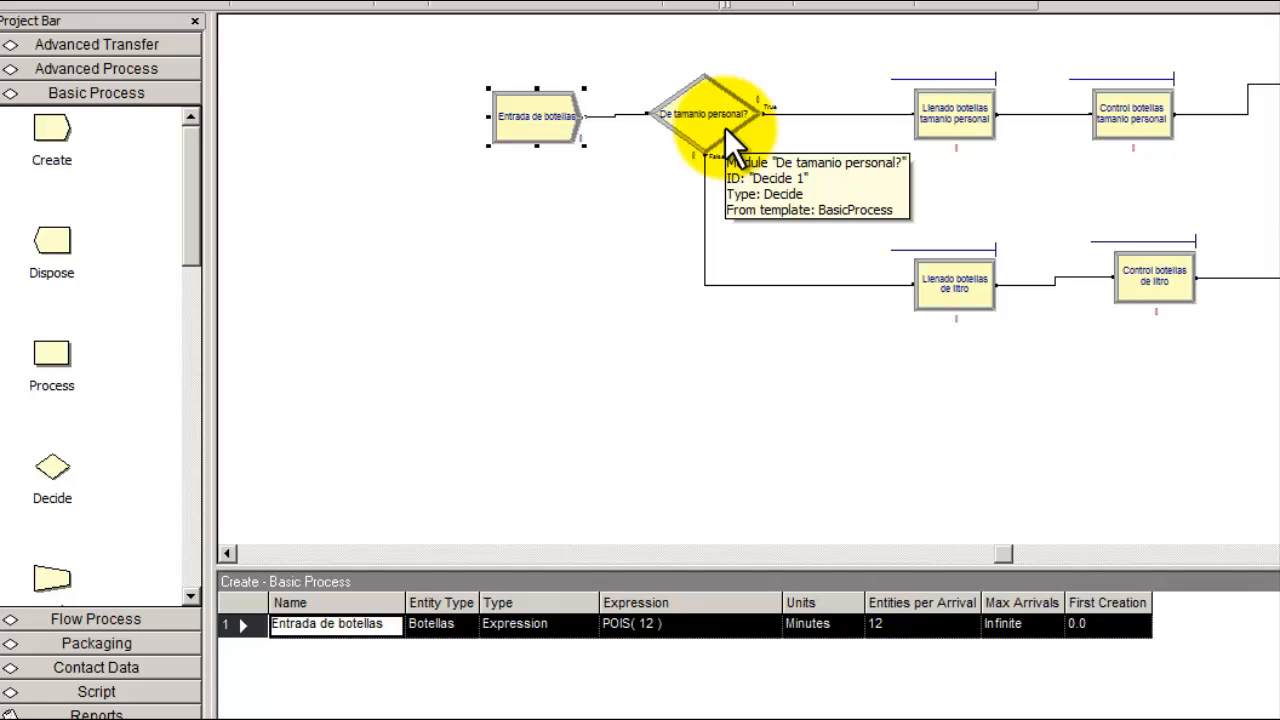
- Find the Decide module among the basic modules and open the De tamanio personal? settings to review its true percentage
click(725, 127)
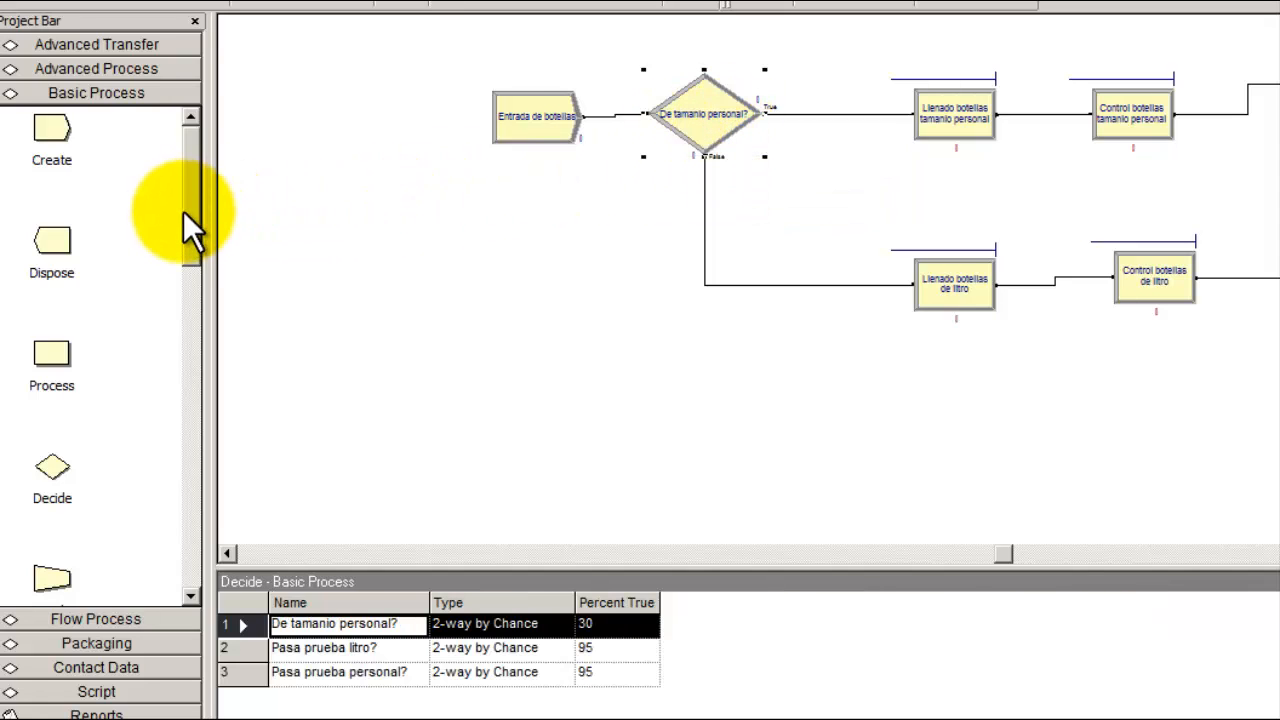
scroll(191, 215, down, 2)
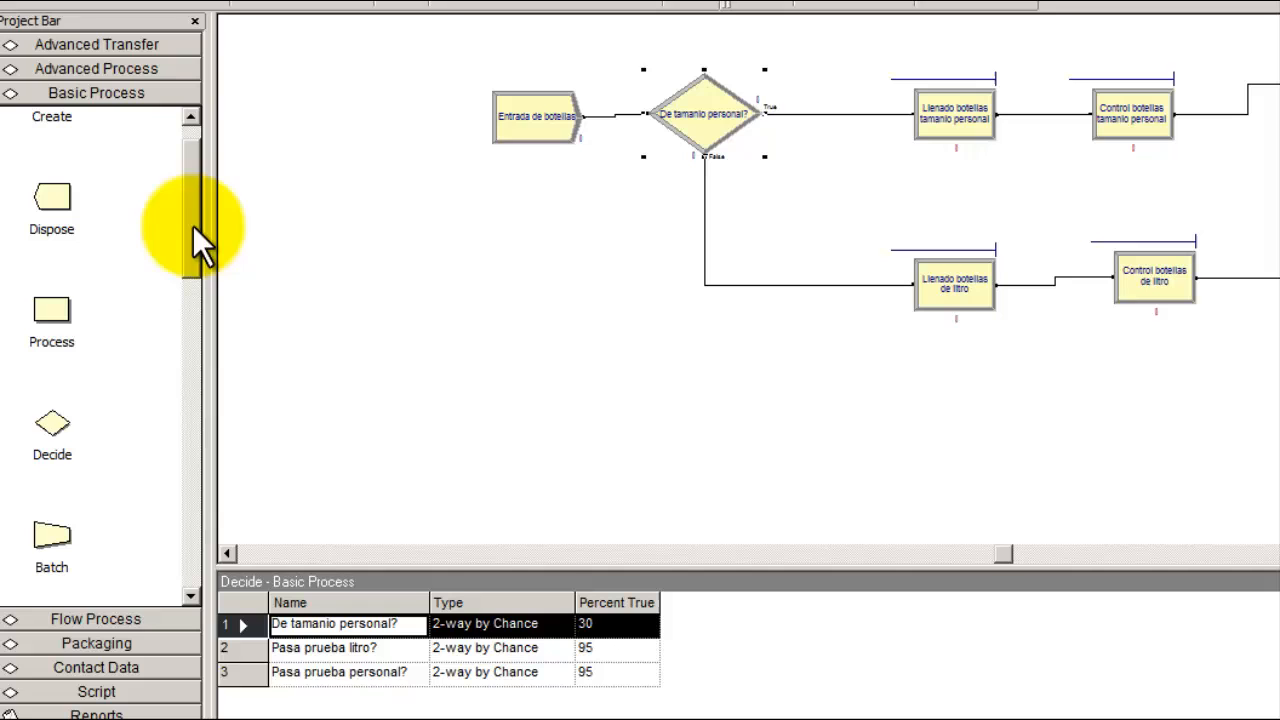
click(51, 430)
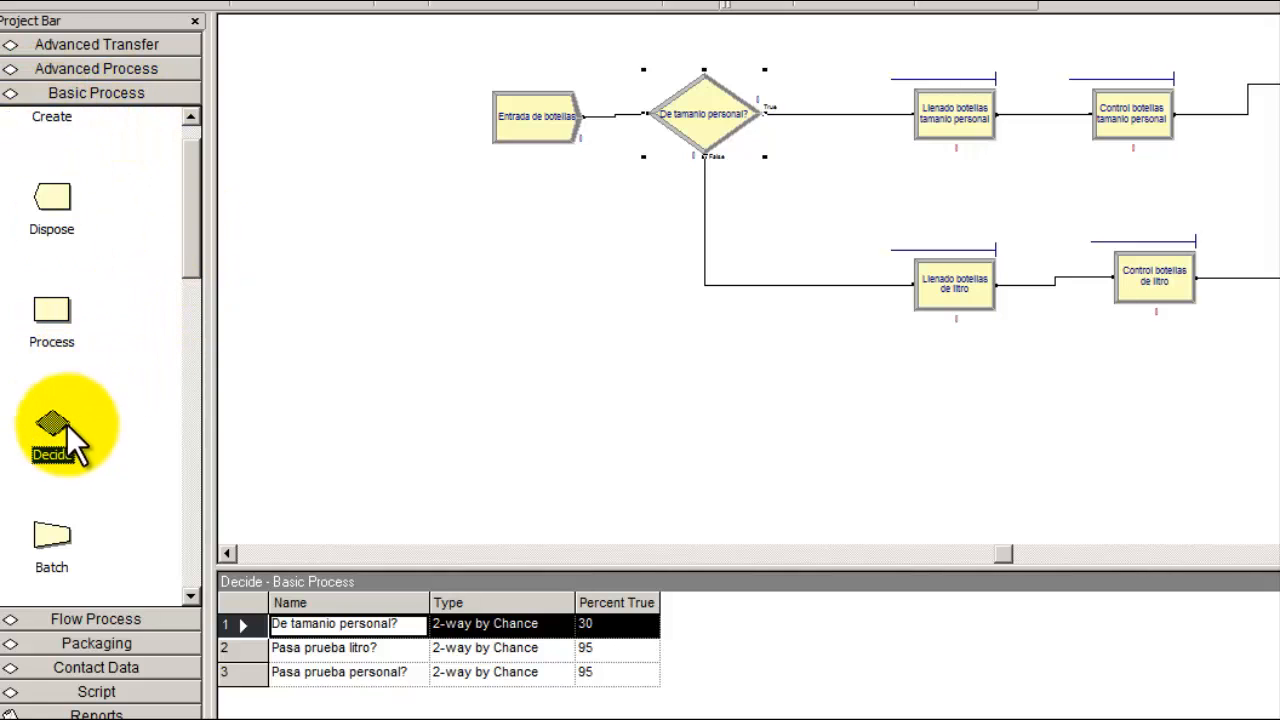
double_click(697, 124)
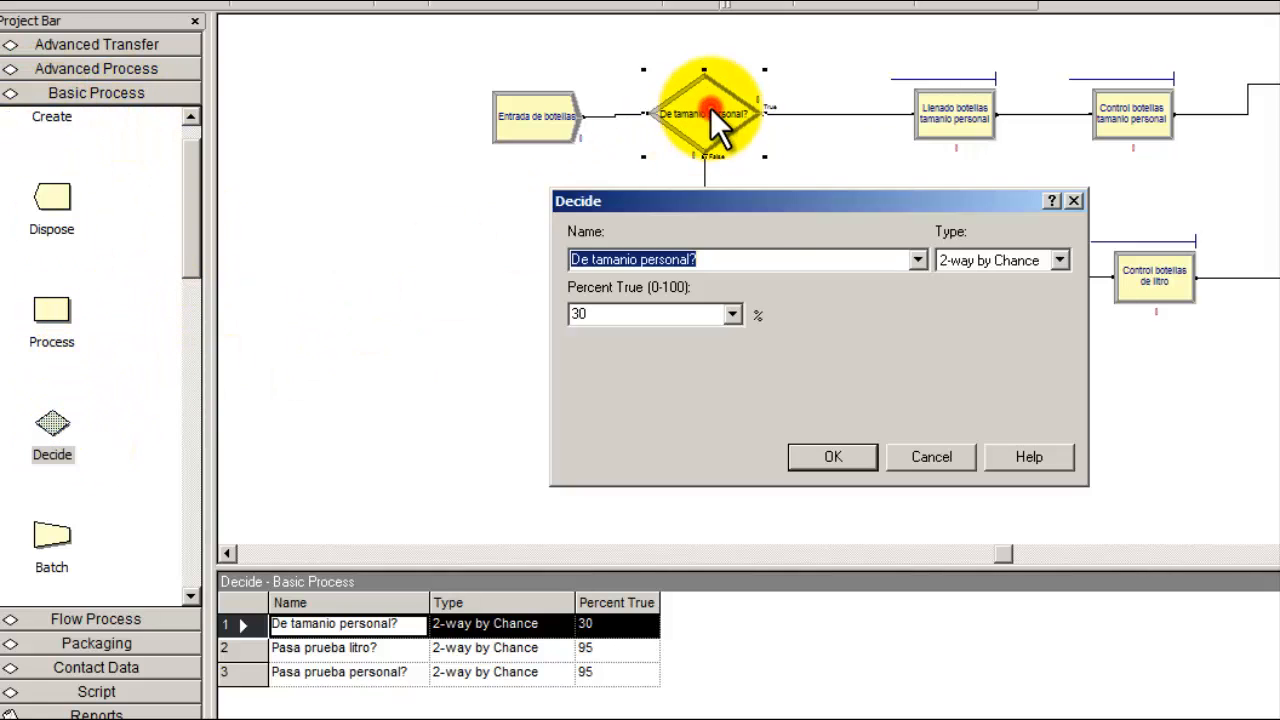
double_click(656, 315)
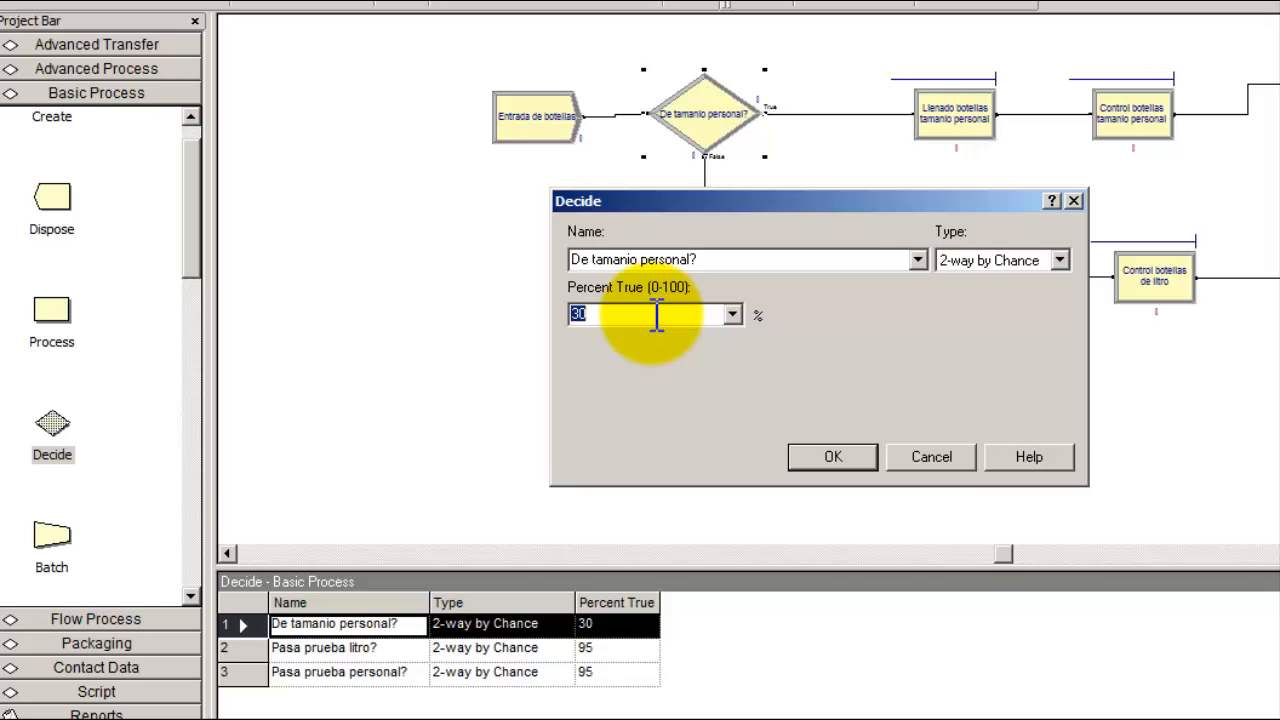
- Try the N-way by Chance type on De tamanio personal?, look at its percentage entry, and discard the change
click(1061, 260)
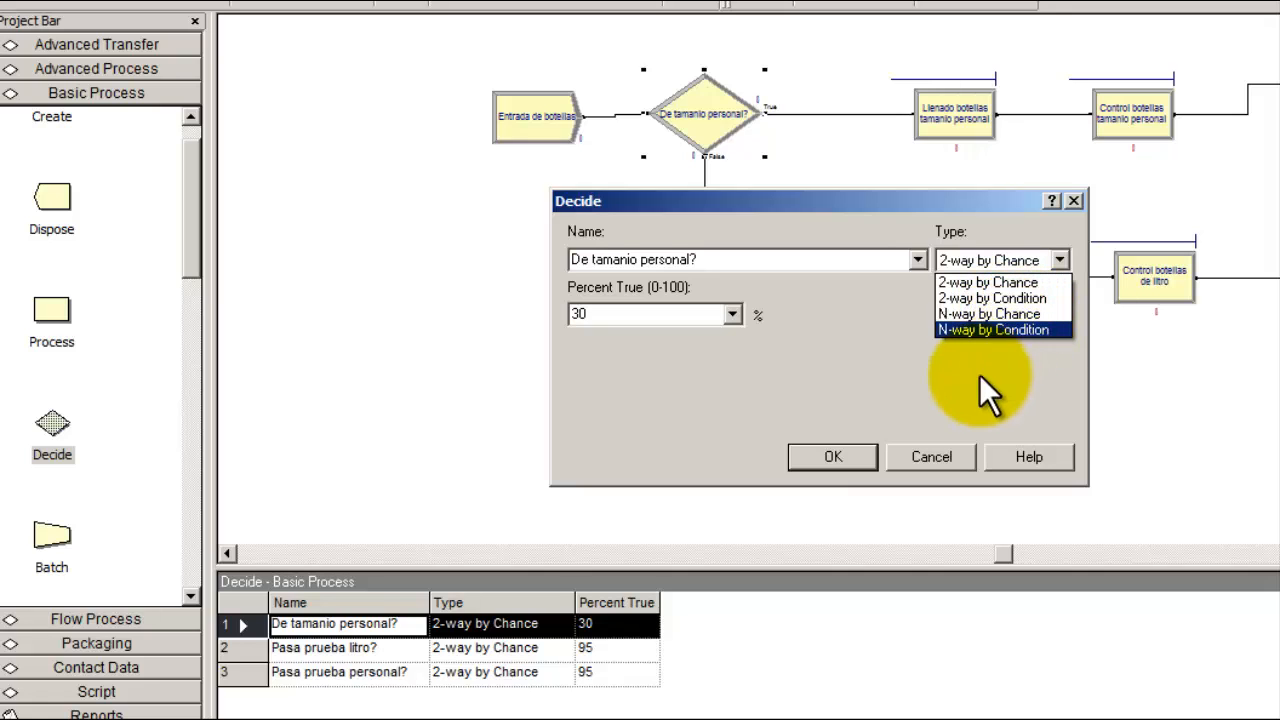
click(996, 313)
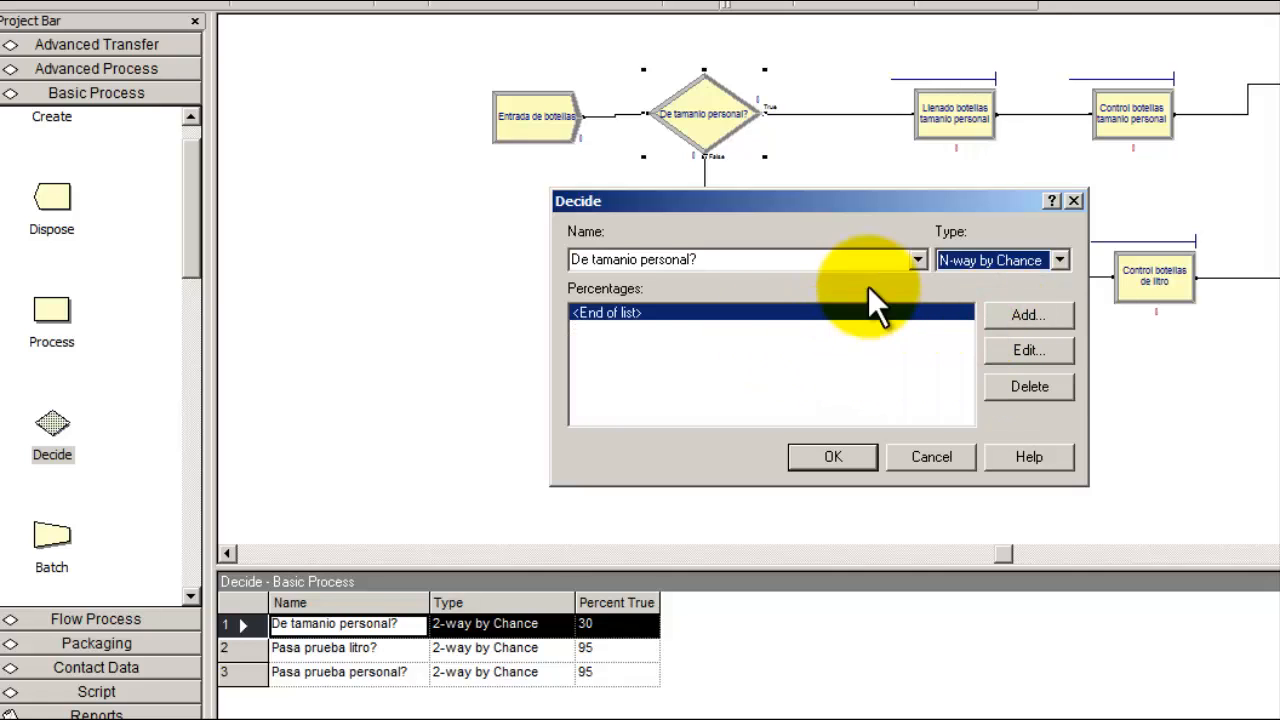
click(1006, 312)
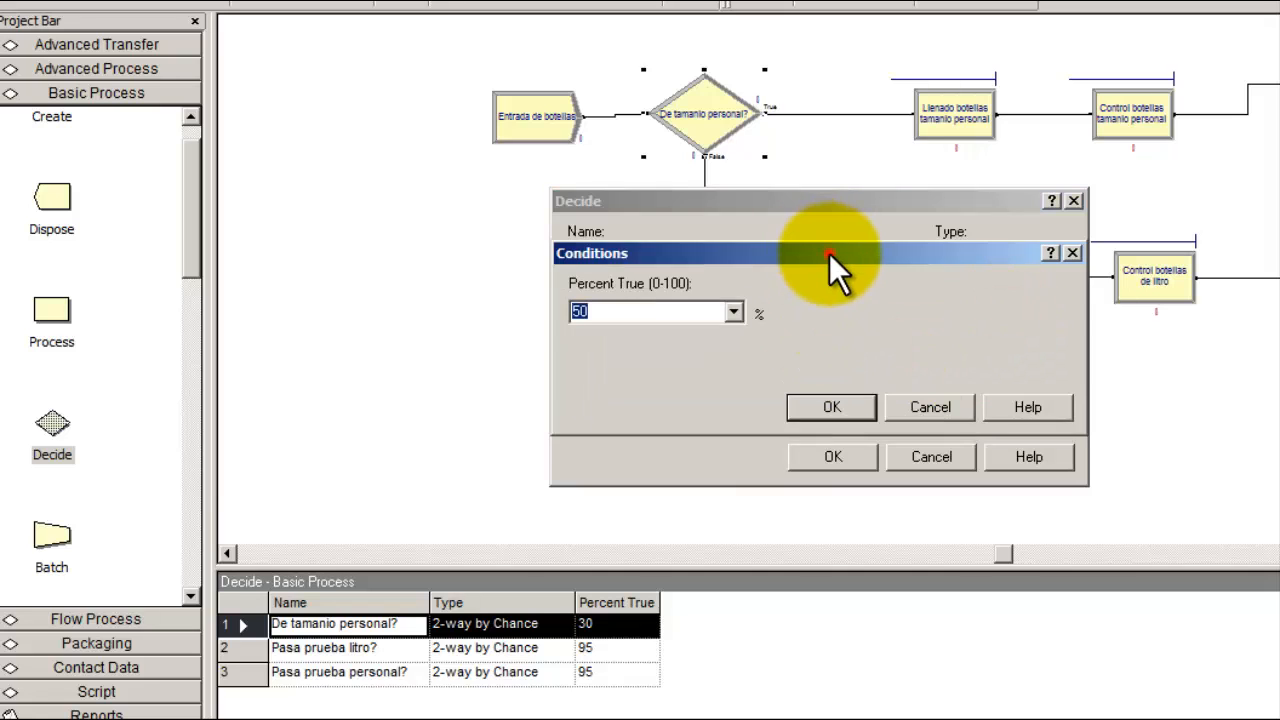
drag(829, 253, 825, 227)
click(1070, 227)
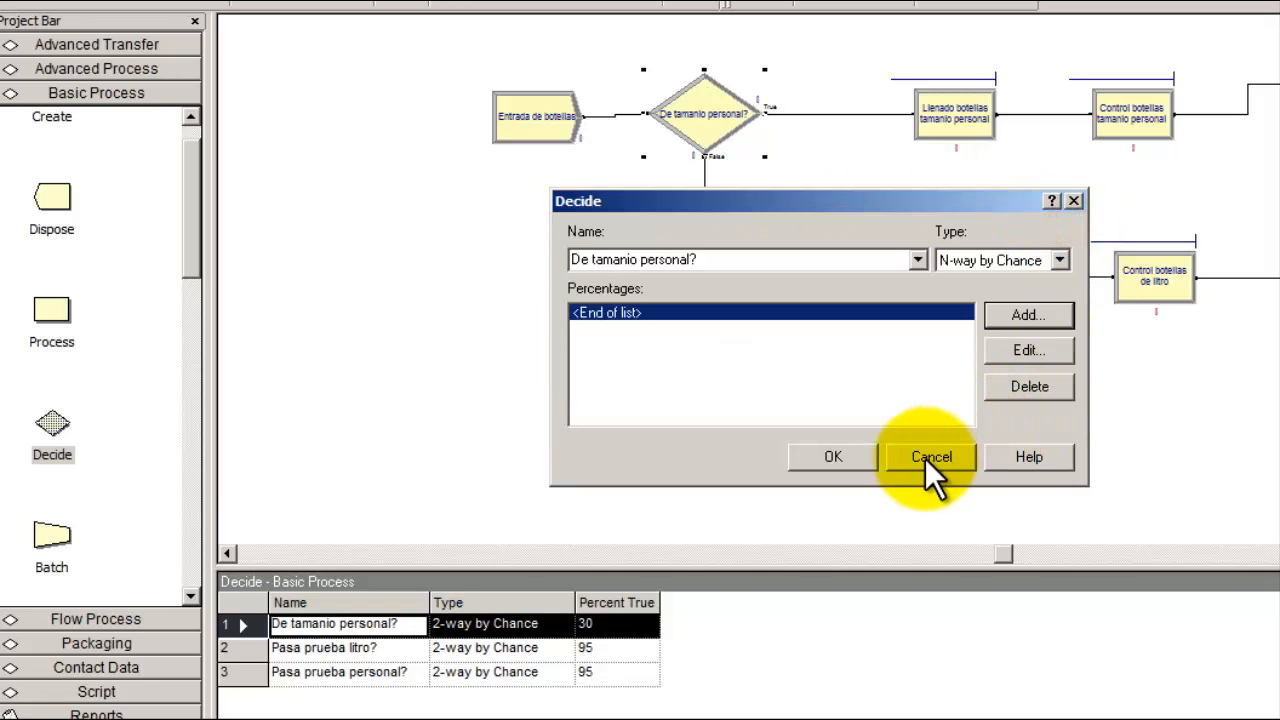
click(925, 458)
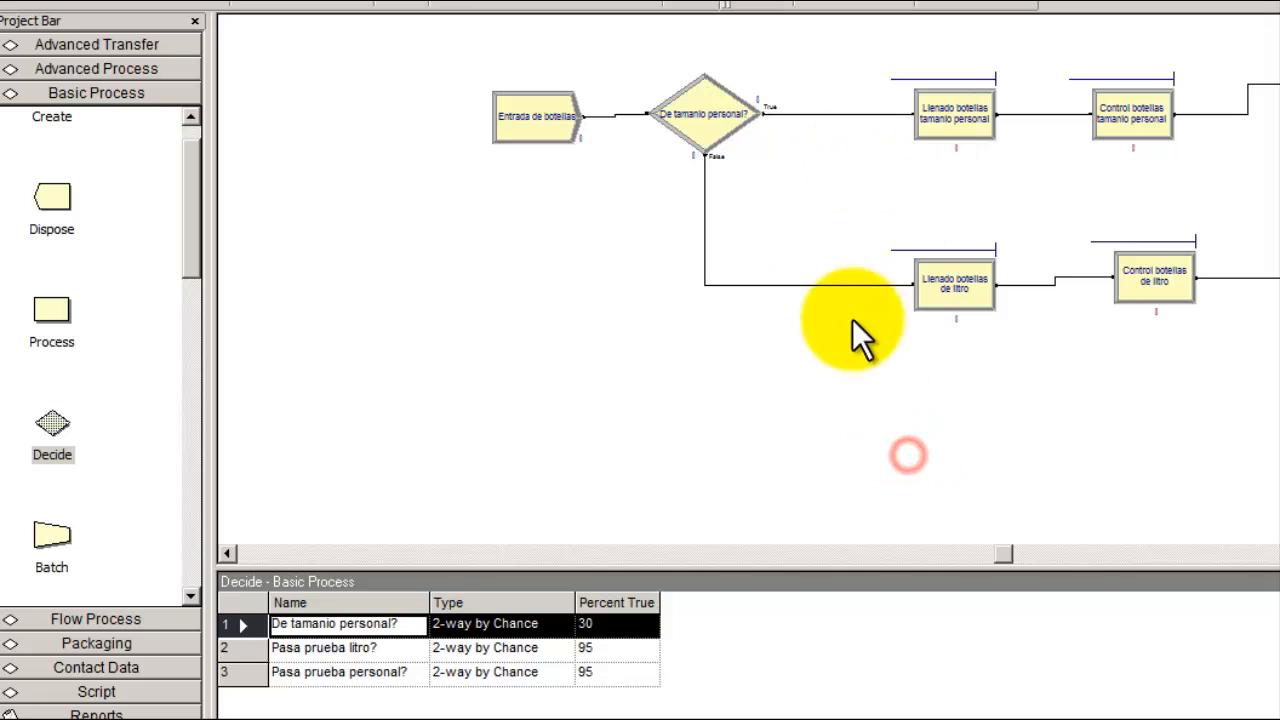
- Reopen the De tamanio personal? settings to check the 2-way by Chance type, and accept them
double_click(704, 115)
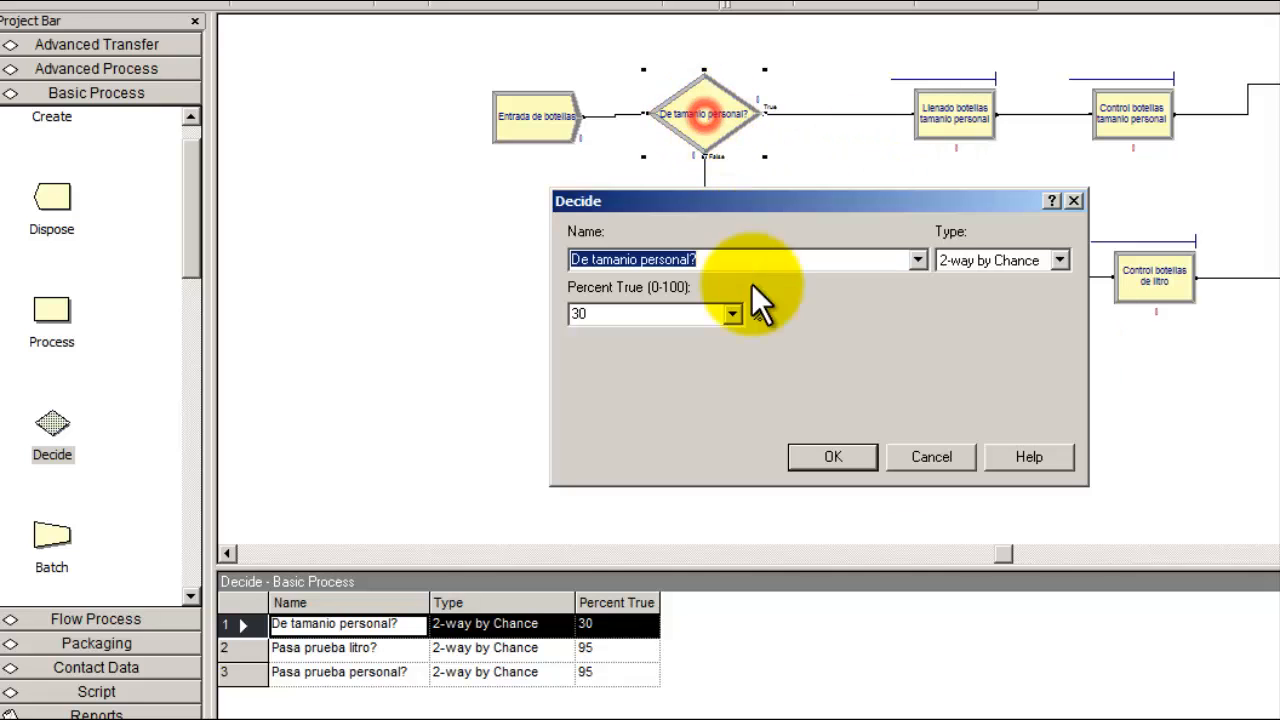
click(829, 447)
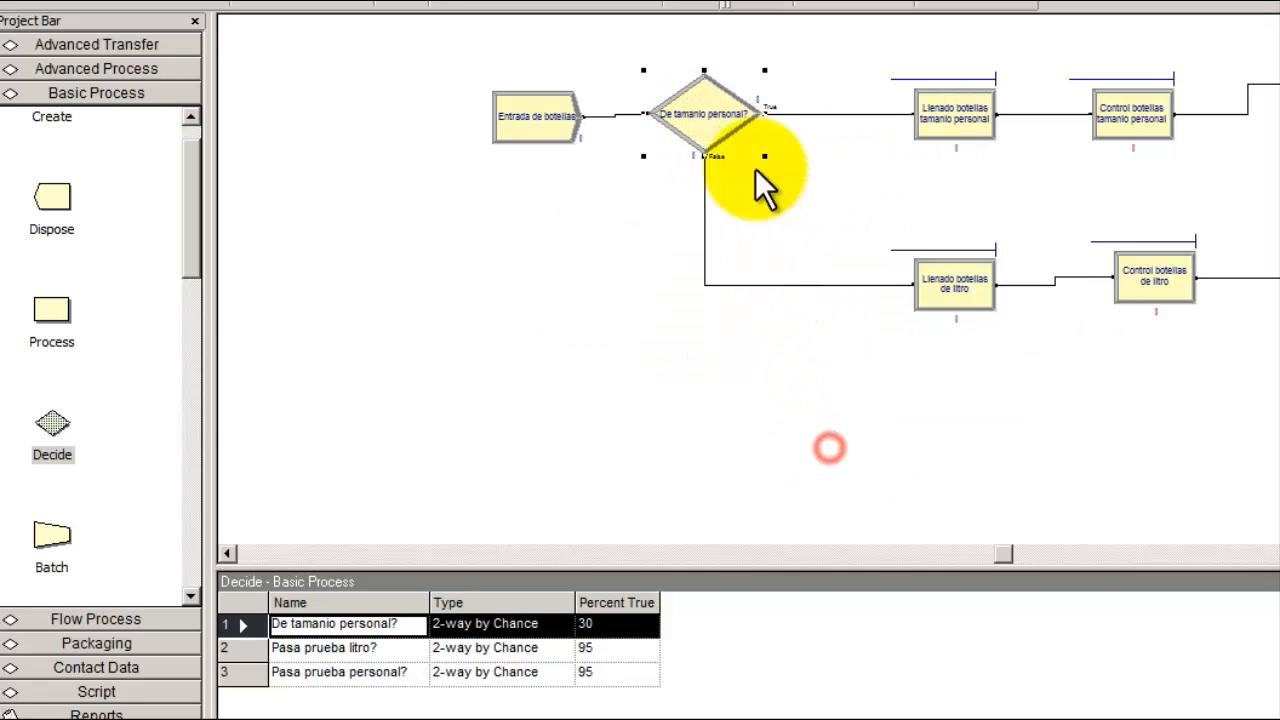
click(812, 157)
- Examine the True and False branches from De tamanio personal? to the two filling processes in an enlarged flowchart
click(540, 3)
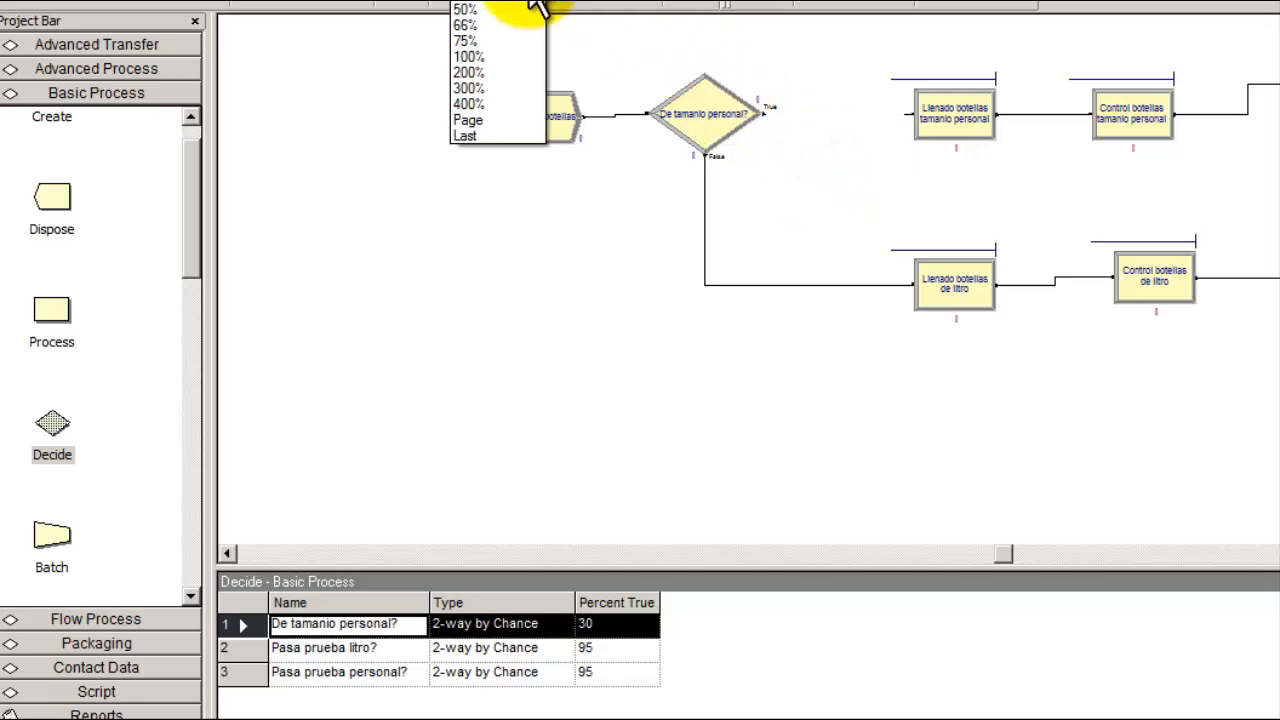
click(499, 56)
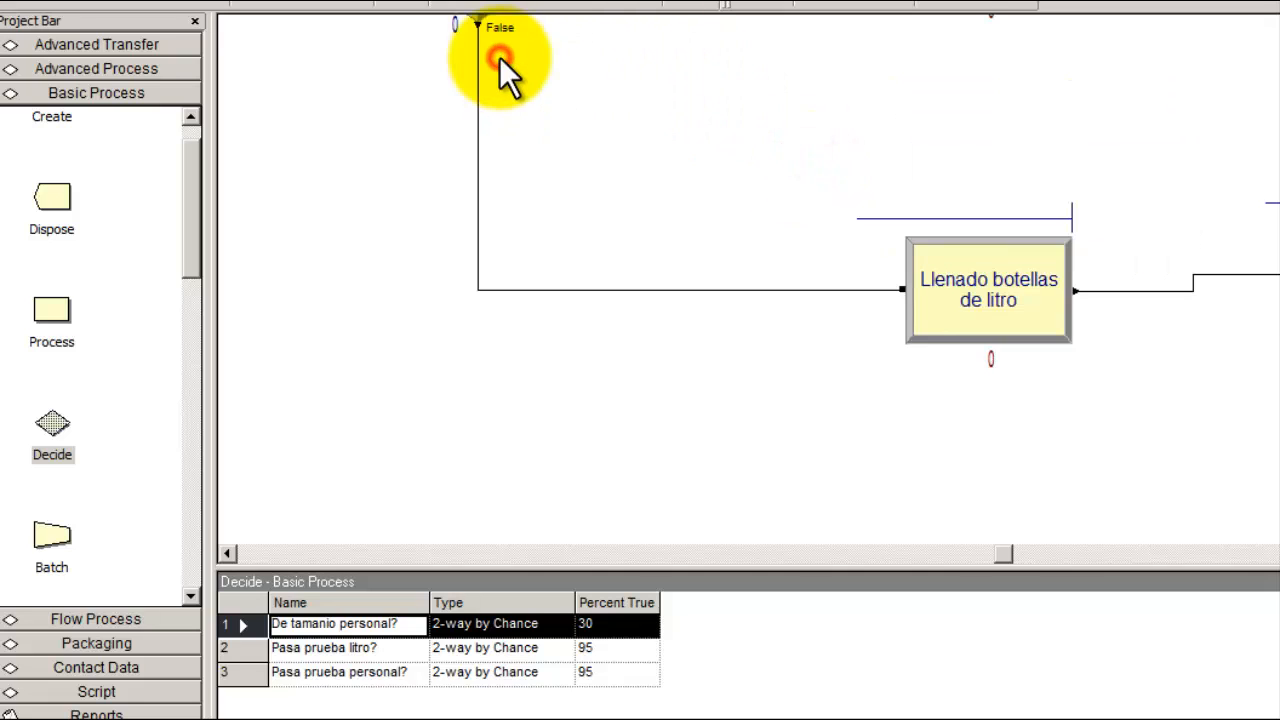
click(817, 245)
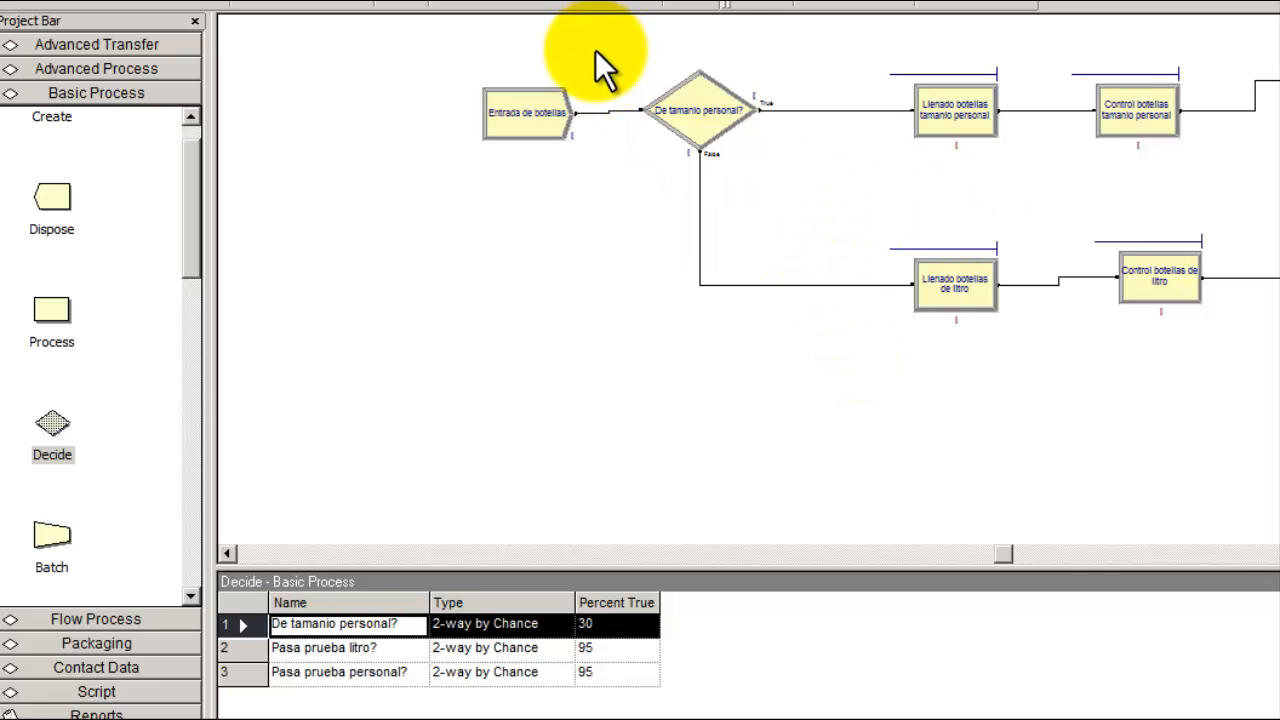
key(plus)
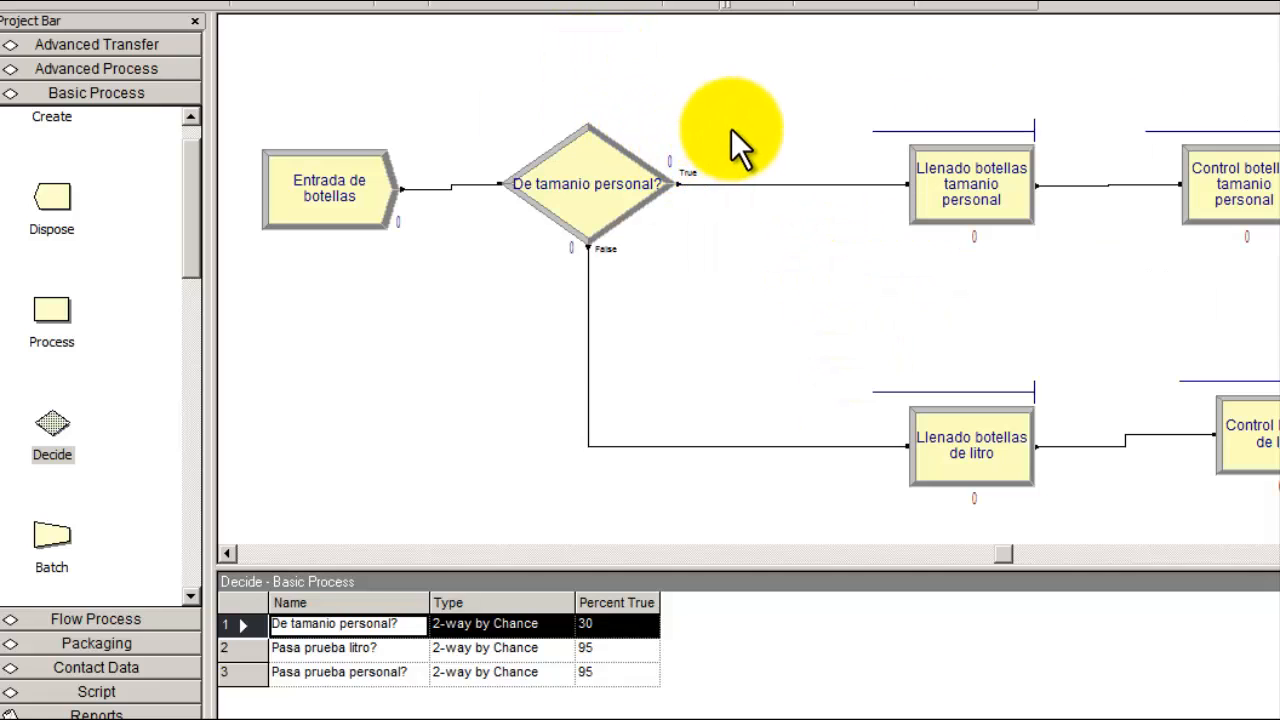
drag(735, 126, 652, 226)
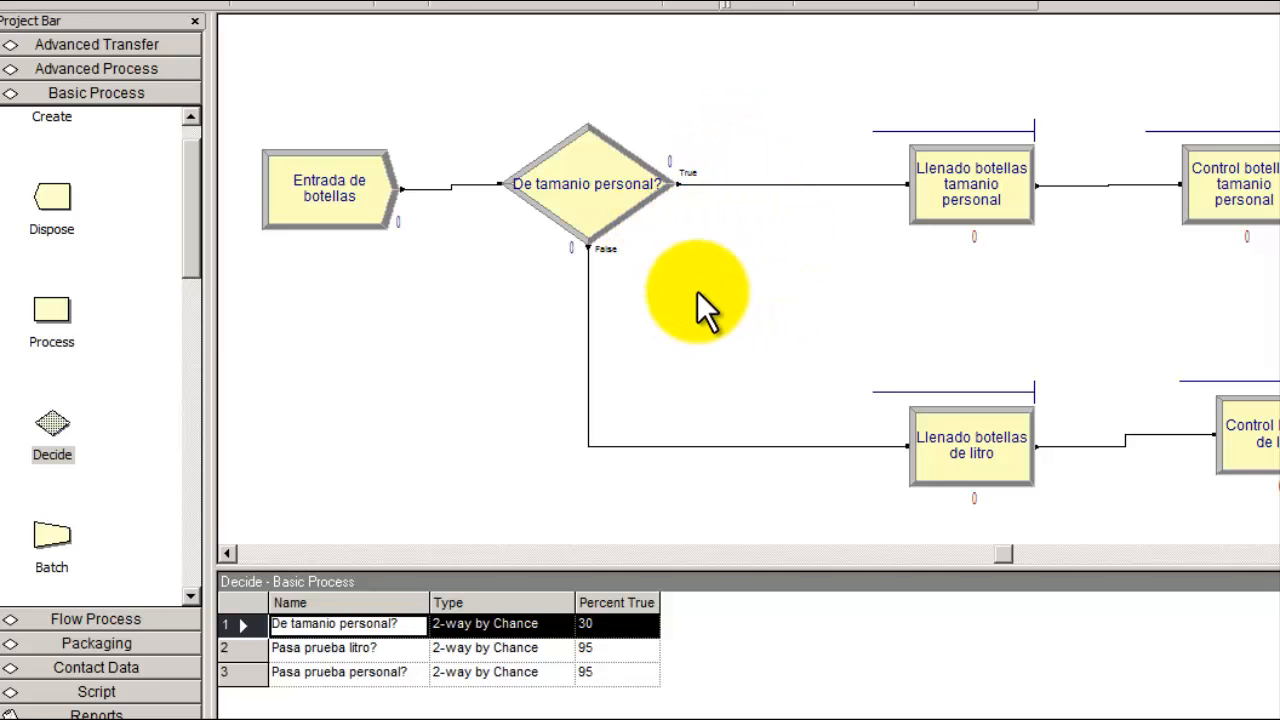
drag(690, 289, 526, 230)
drag(662, 102, 731, 236)
click(800, 248)
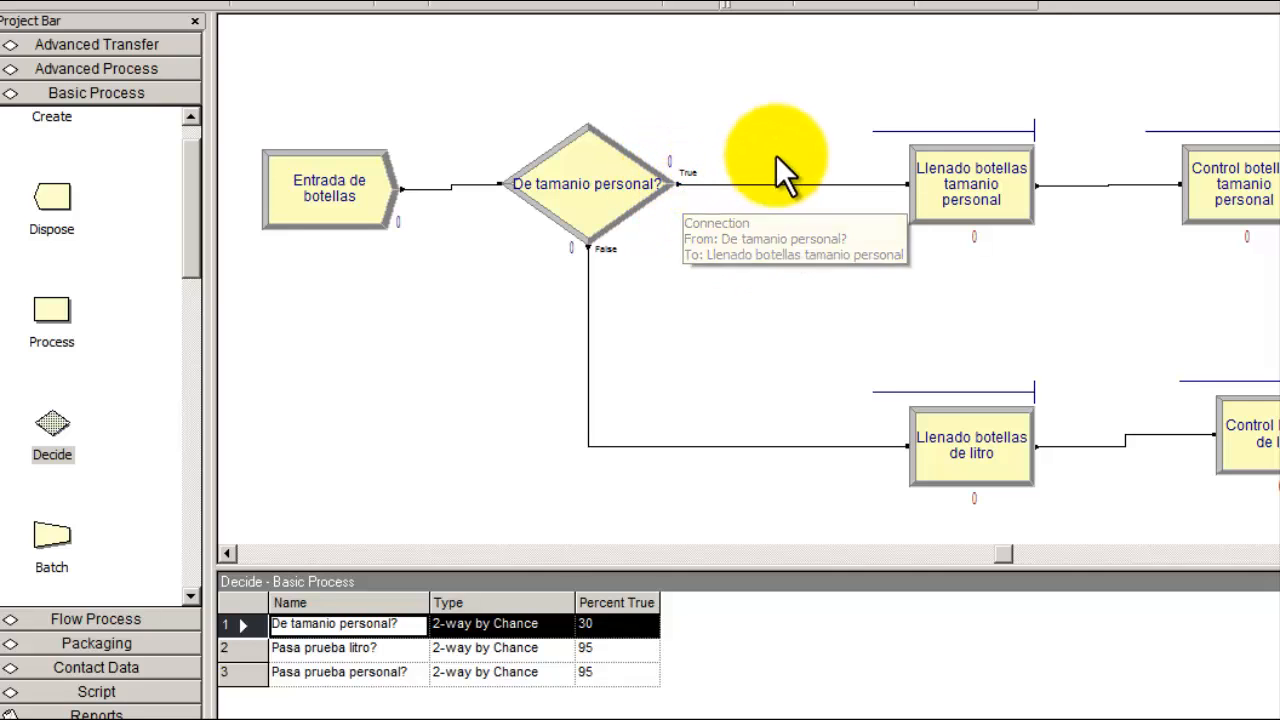
drag(782, 126, 776, 184)
drag(490, 290, 856, 532)
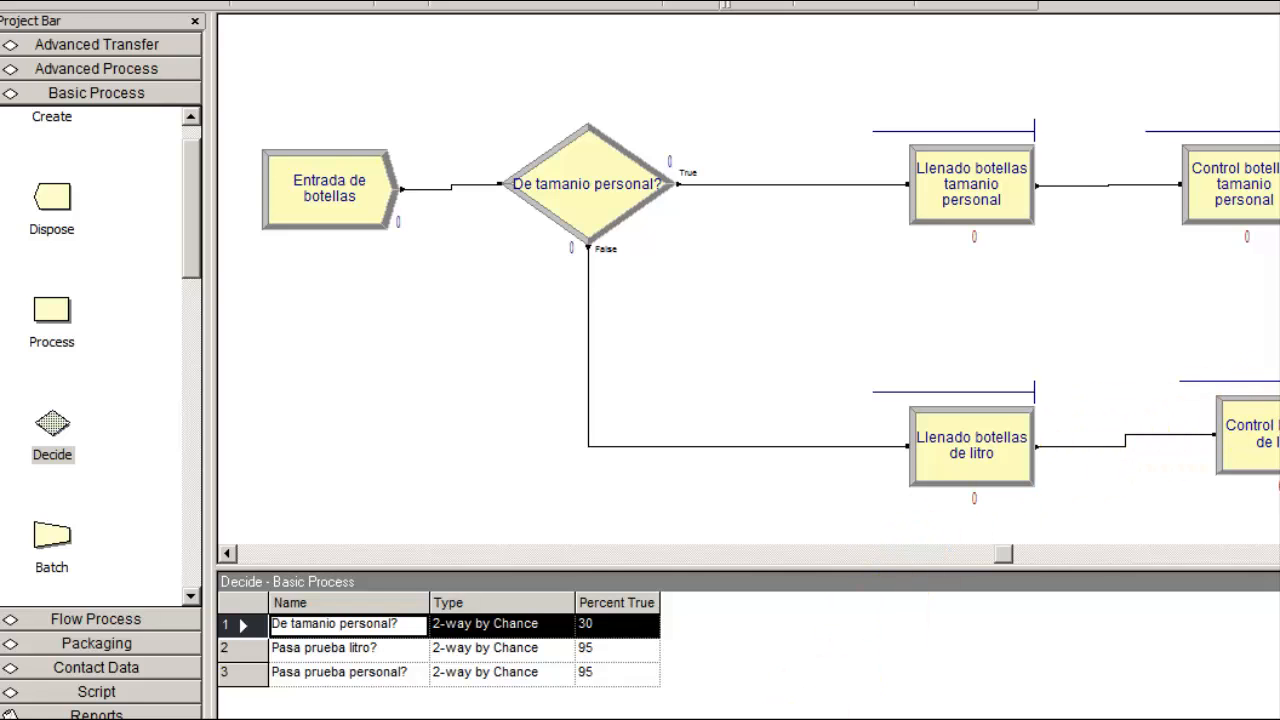
- Reread the filling times in the Notepad problem statement and point out both Llenado botellas processes in the Arena flowchart
click(720, 719)
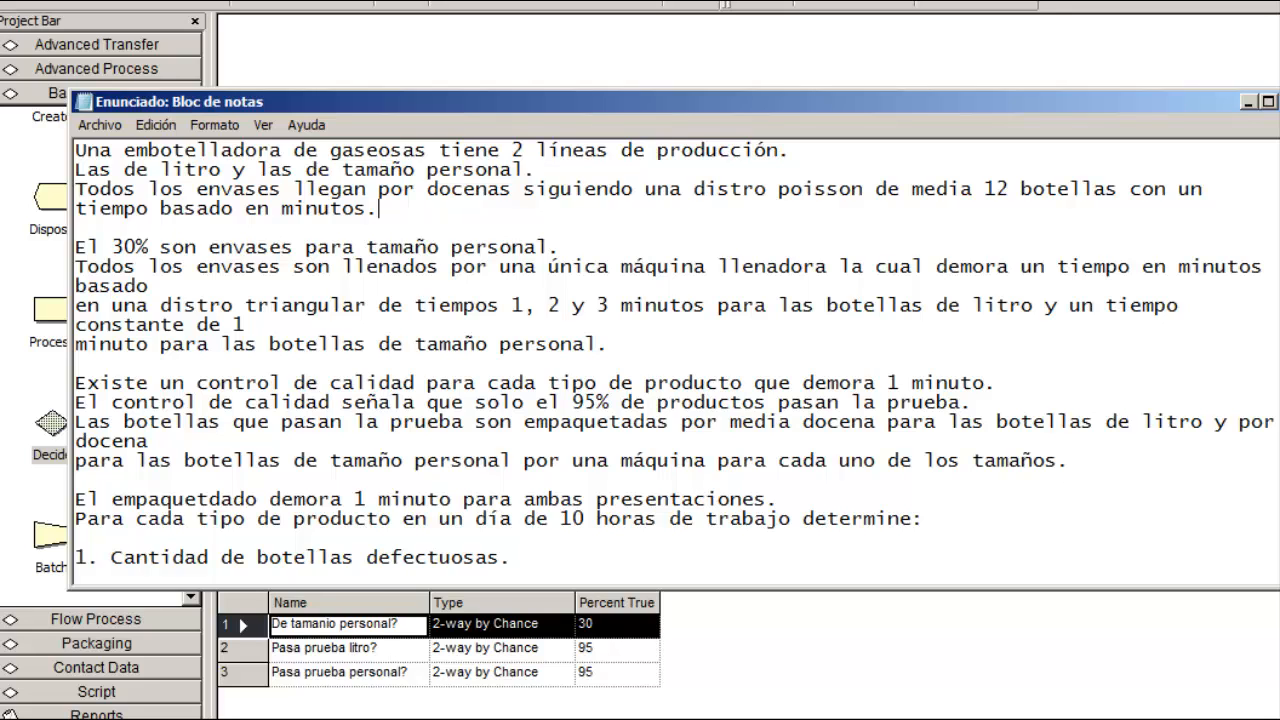
click(846, 78)
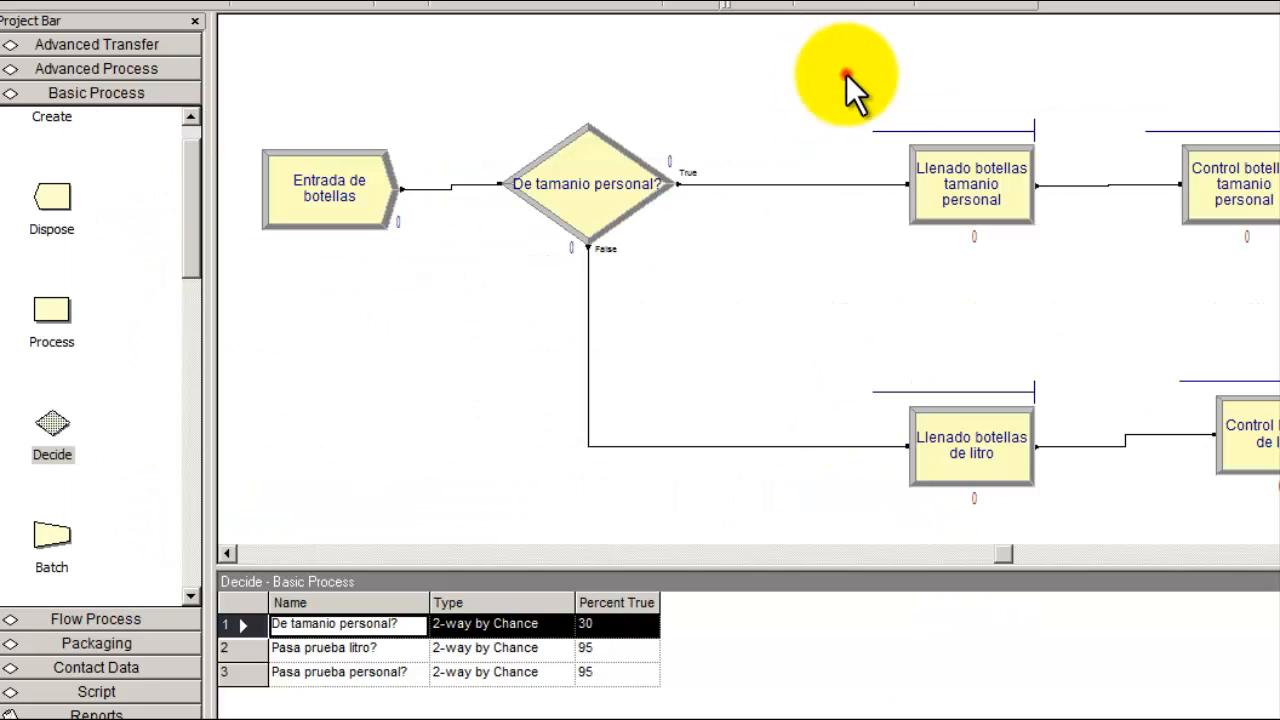
click(964, 175)
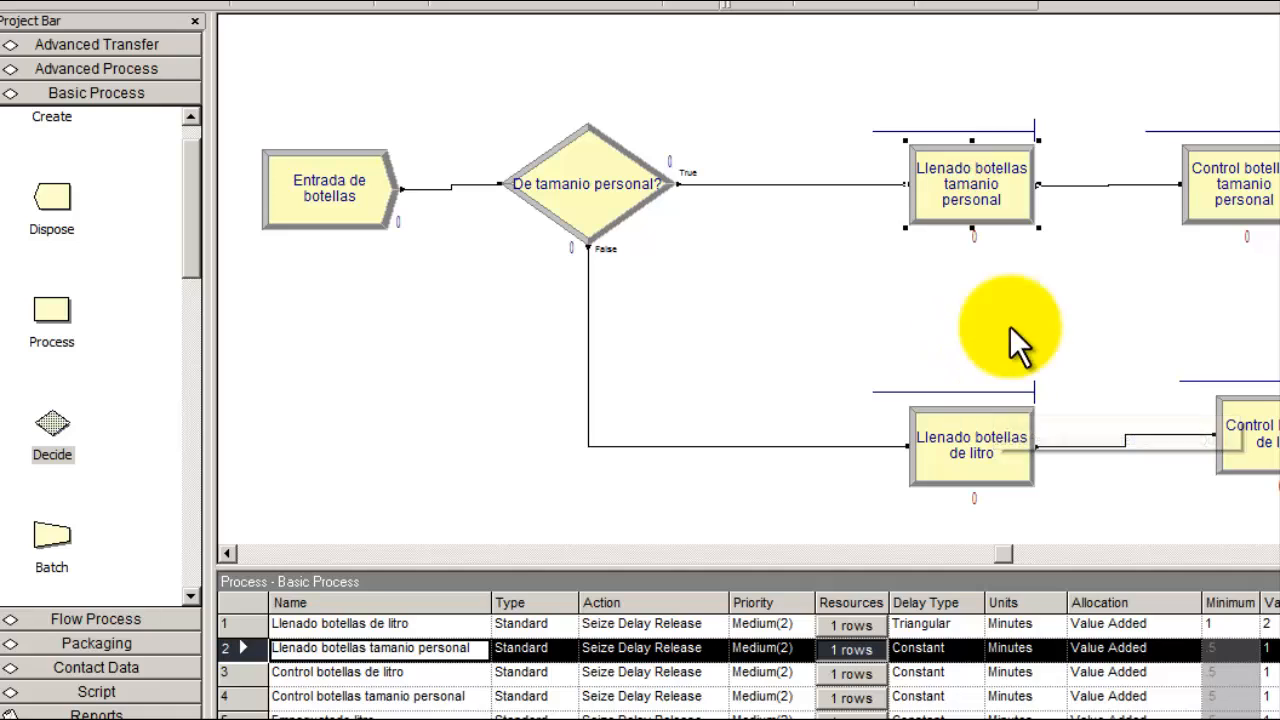
drag(857, 86, 1110, 296)
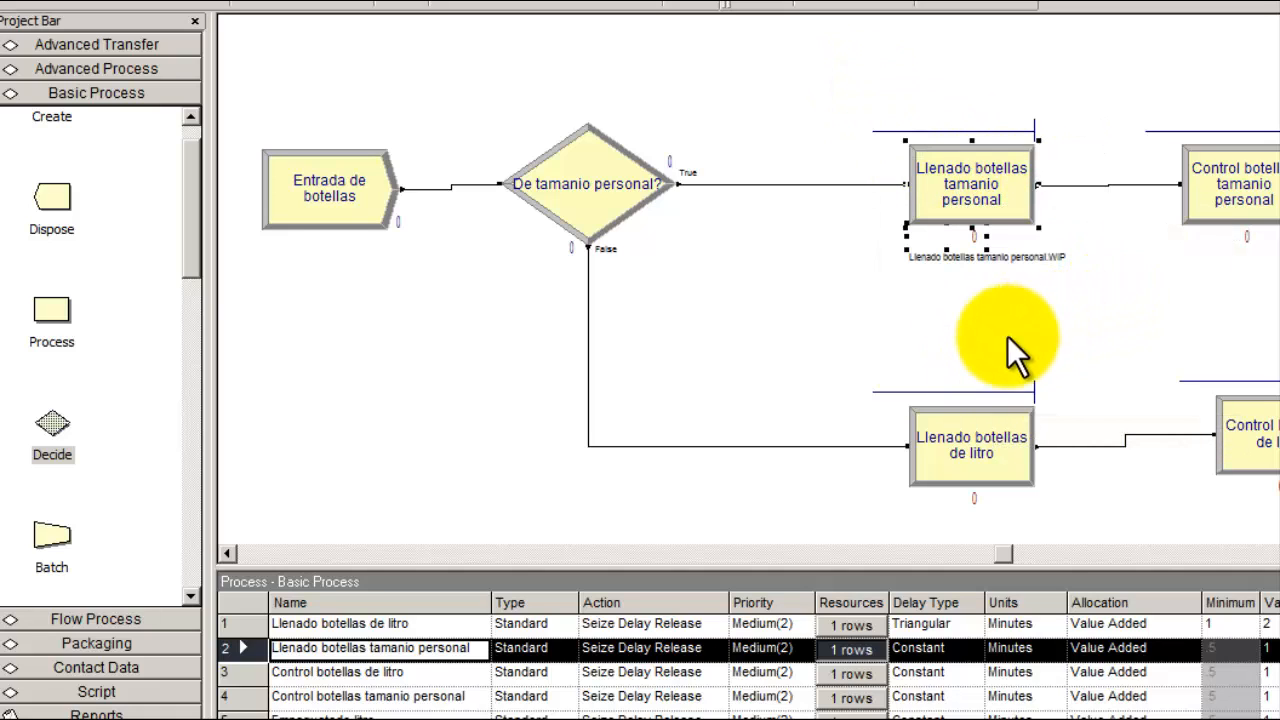
drag(840, 332, 1100, 508)
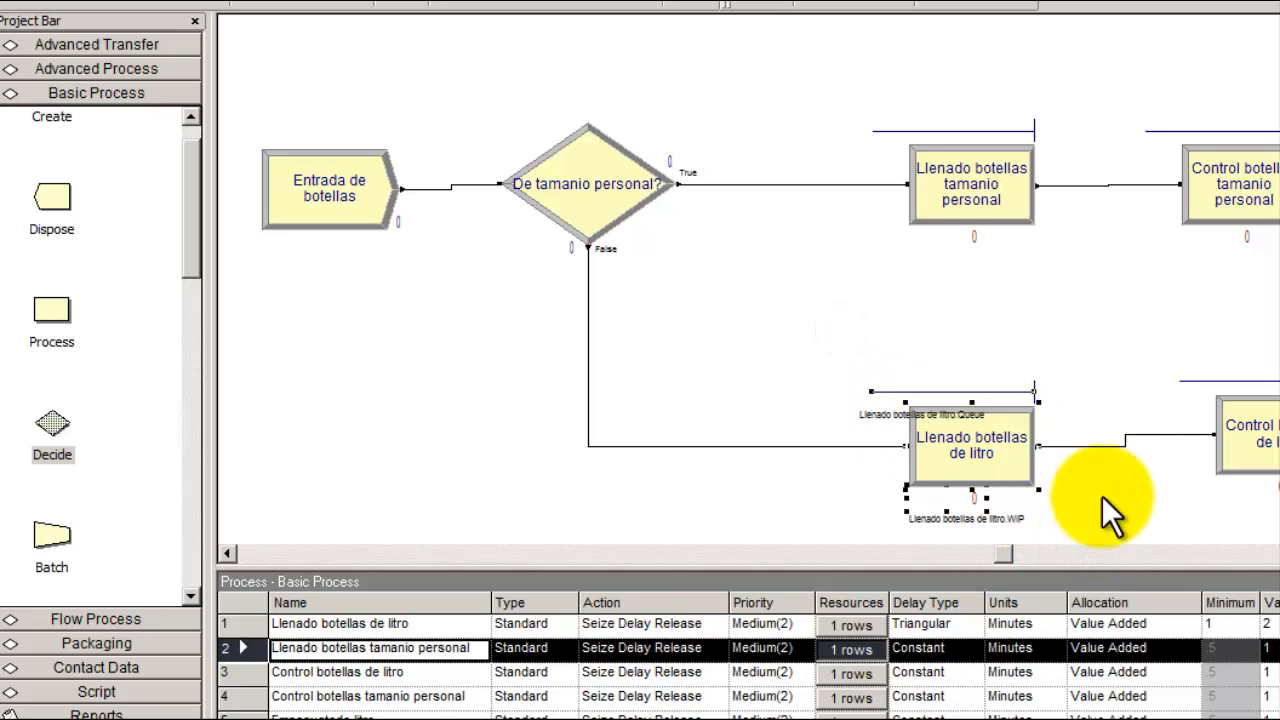
click(1104, 356)
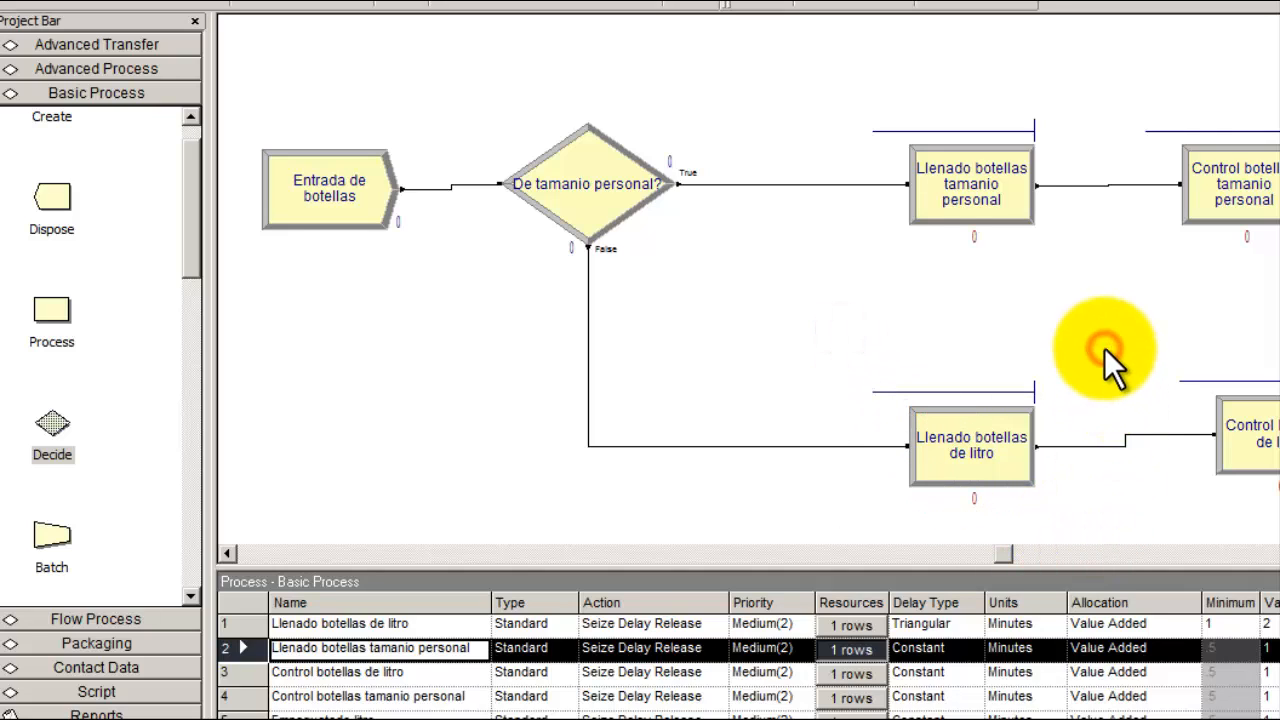
- Open the Llenado botellas tamanio personal settings to review its delay value and action options, keeping Seize Delay Release
double_click(1008, 198)
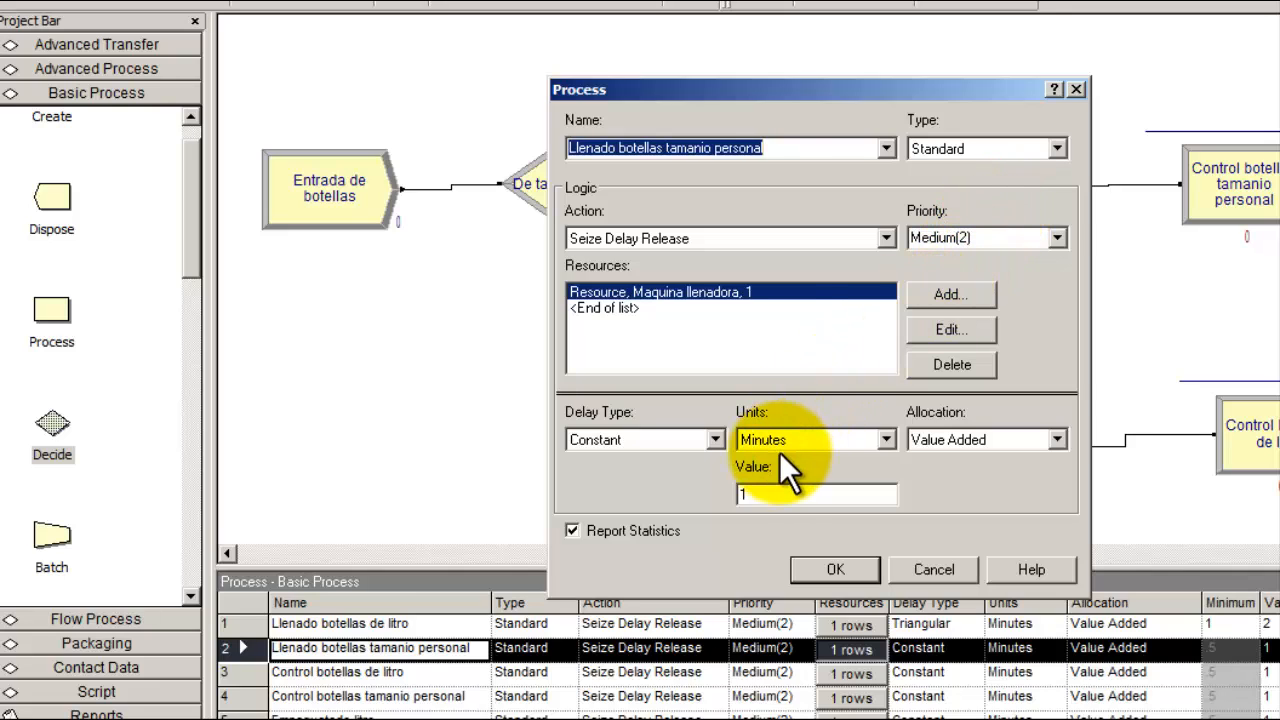
double_click(805, 493)
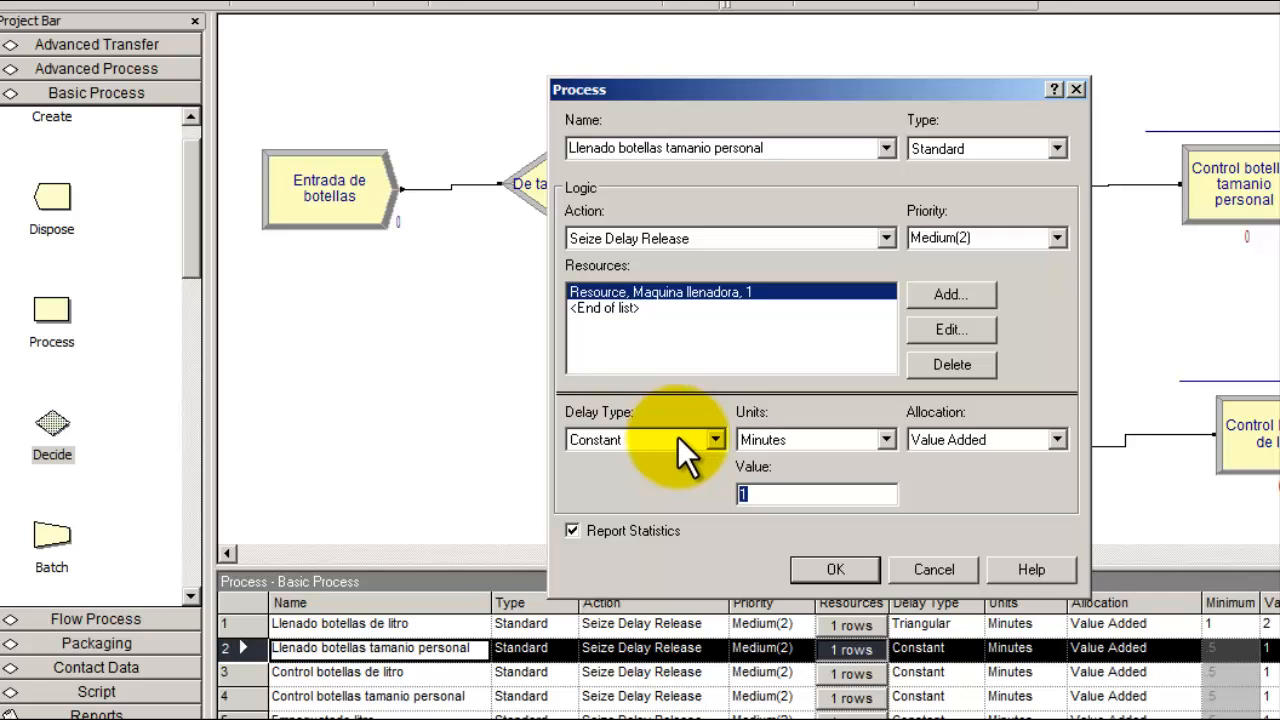
click(885, 239)
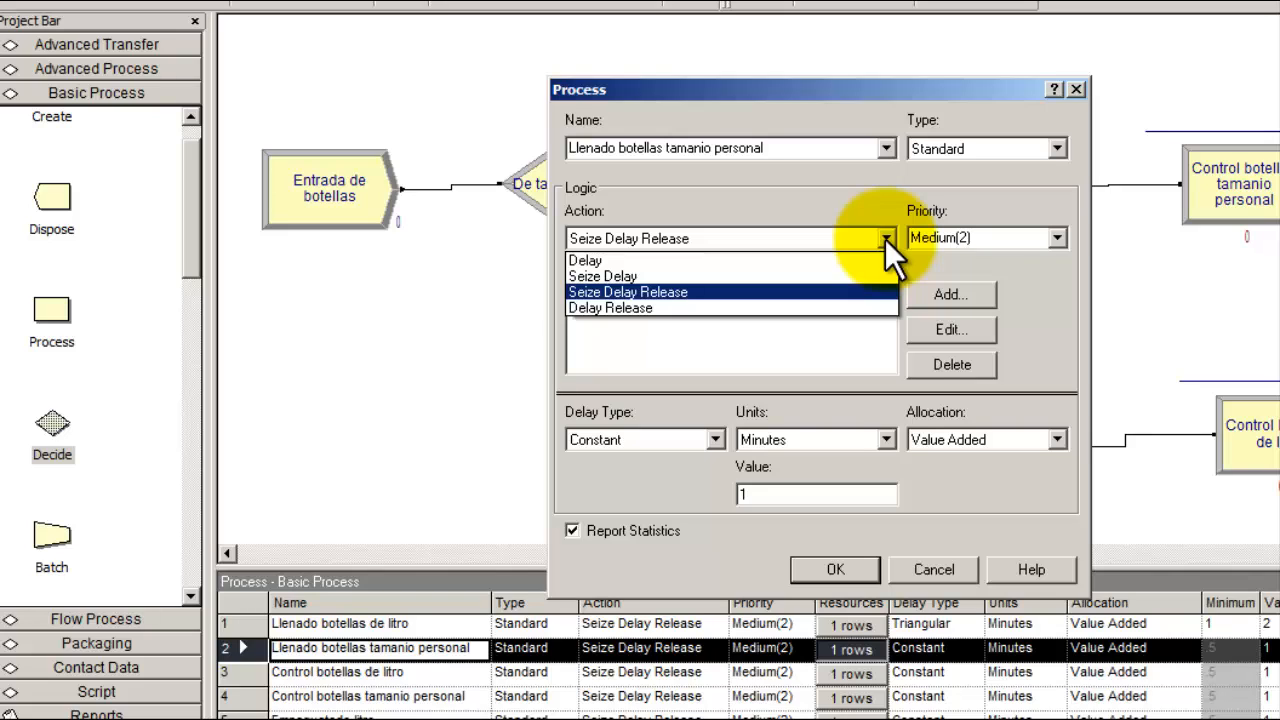
click(885, 239)
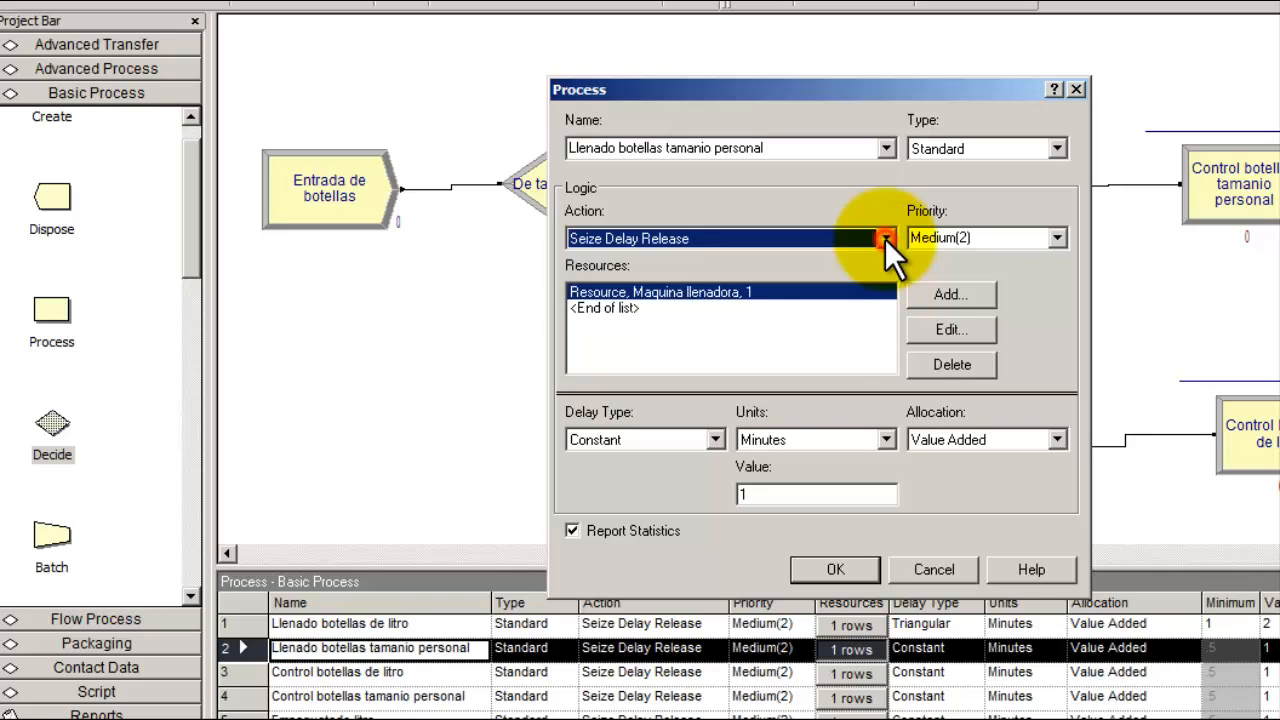
- Look at how a resource is added to Llenado botellas tamanio personal, keep only Maquina llenadora, and accept the settings
click(834, 334)
click(945, 295)
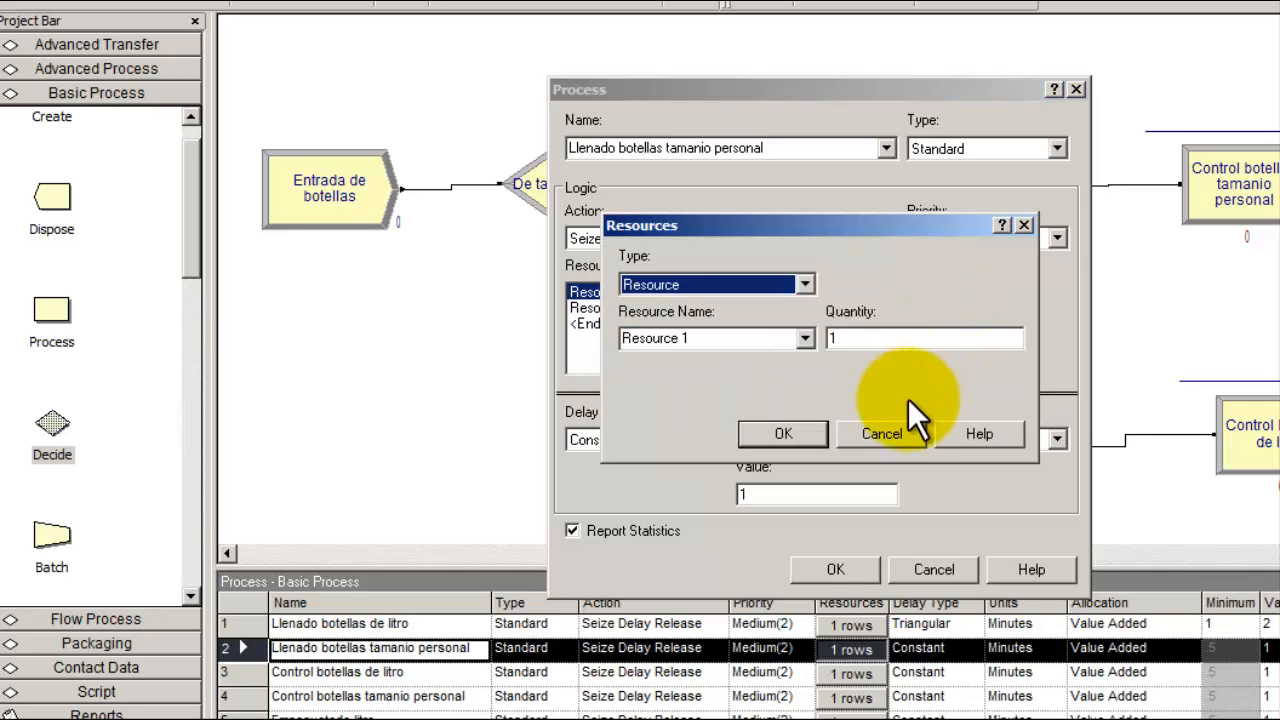
click(898, 430)
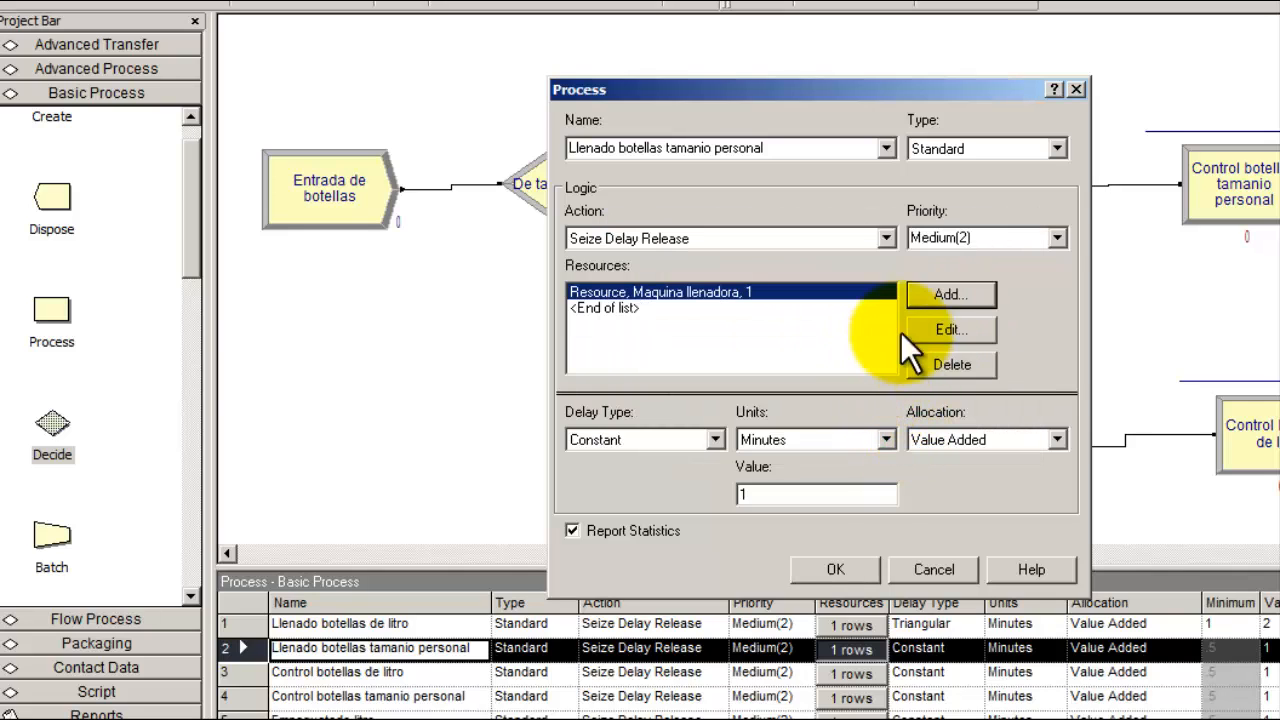
click(744, 291)
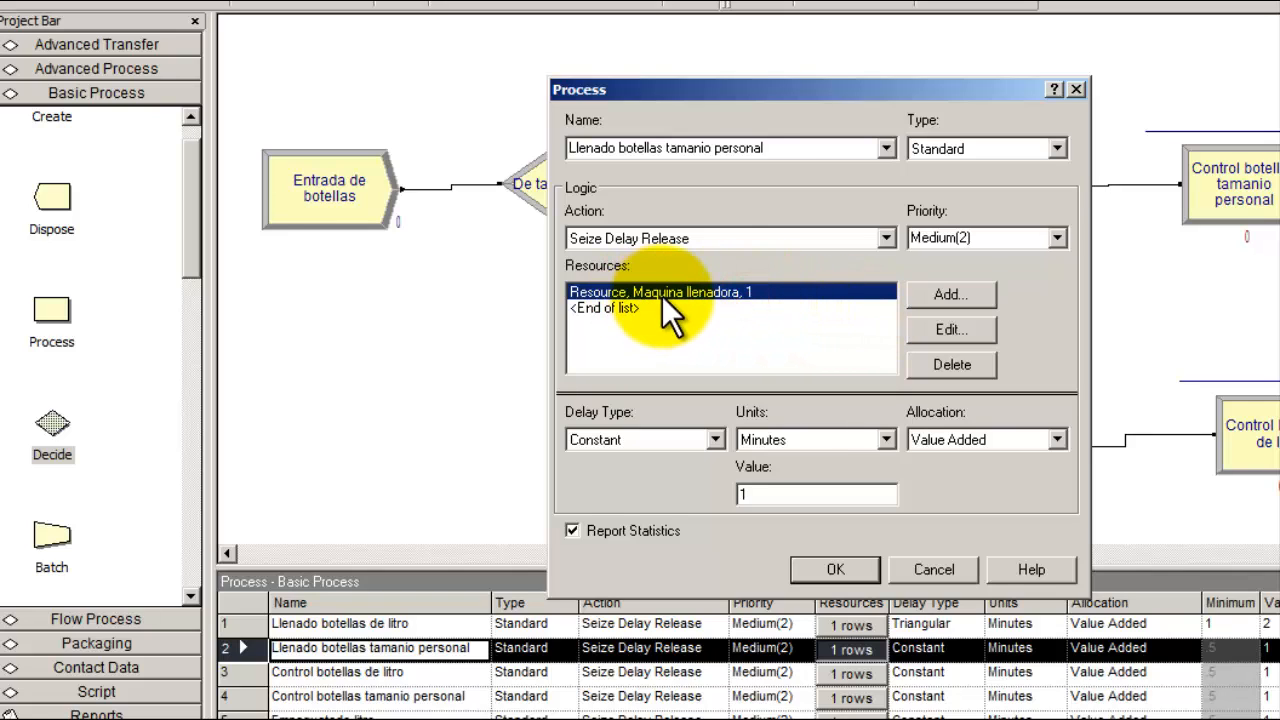
click(840, 570)
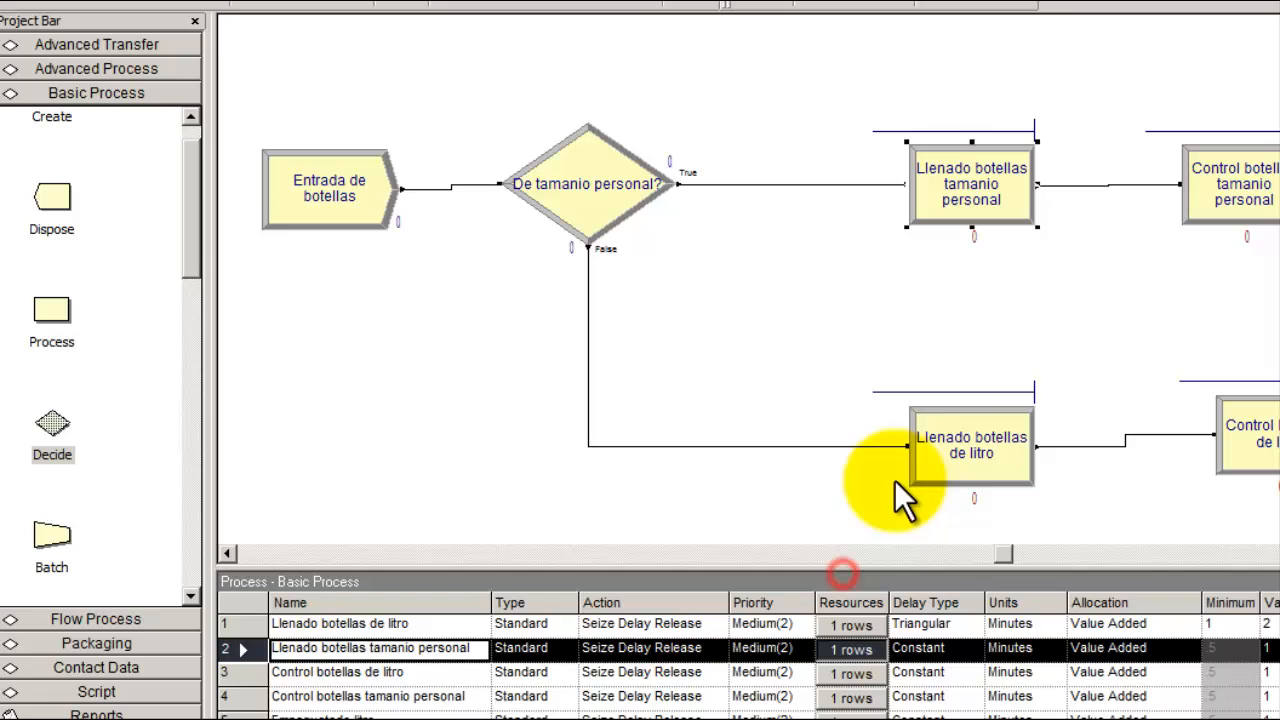
- Open the Llenado botellas de litro settings and review its action options, keeping Seize Delay Release
click(948, 426)
double_click(963, 472)
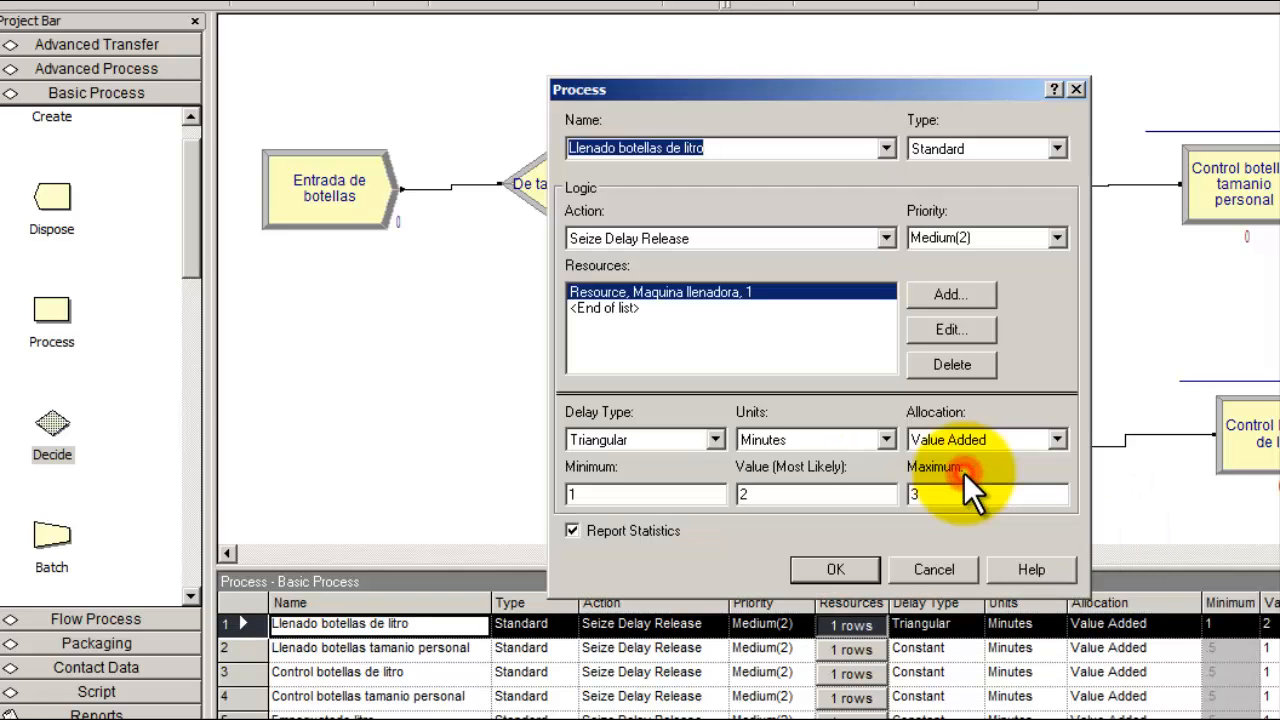
click(802, 231)
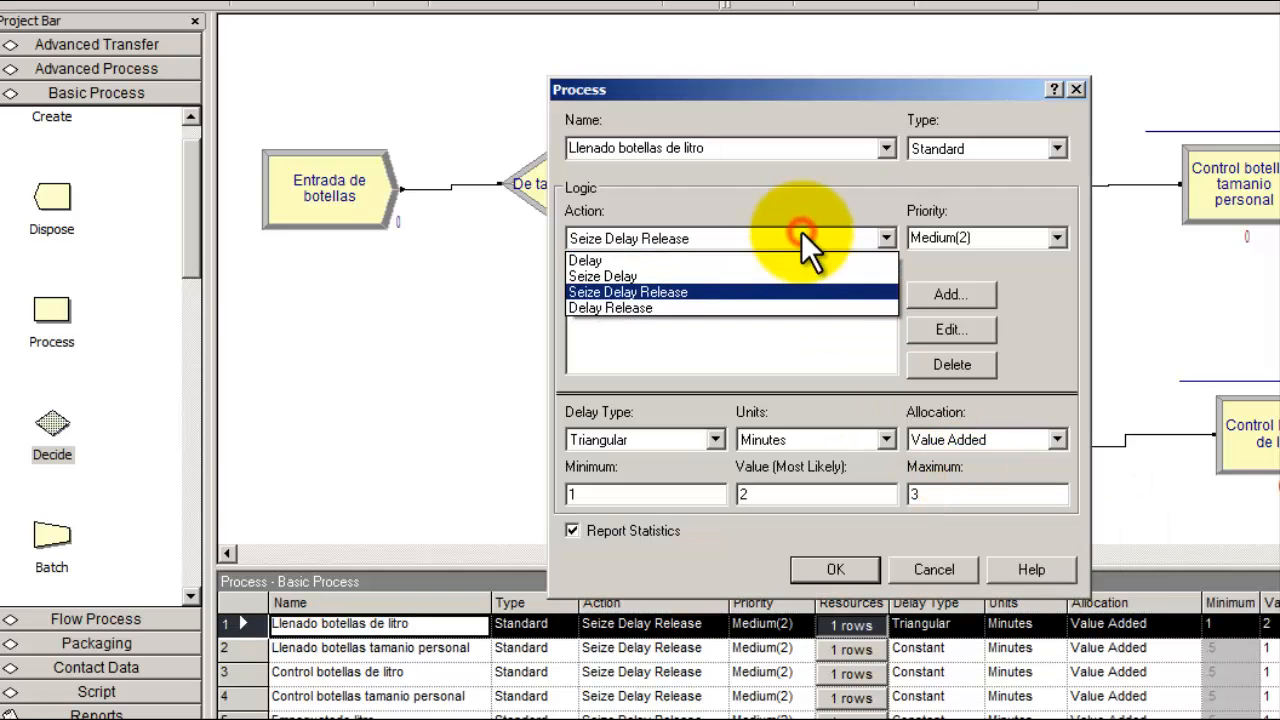
click(789, 295)
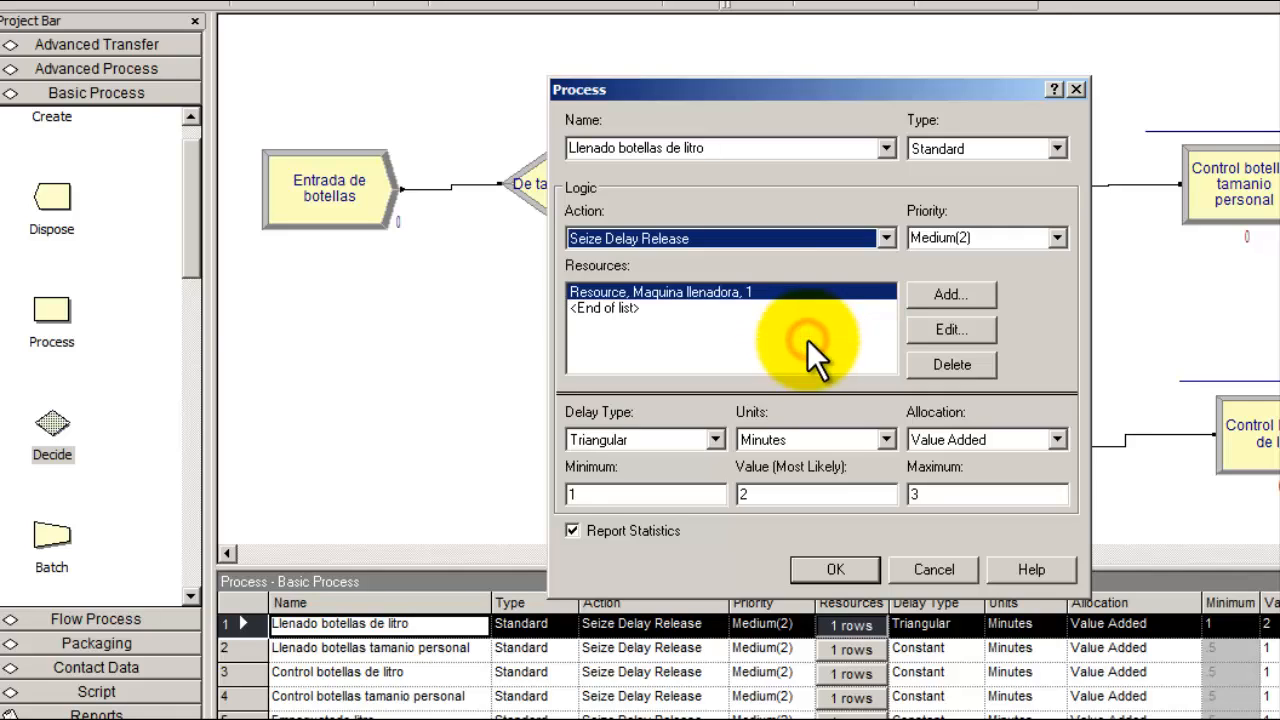
- Look at how a resource is added to Llenado botellas de litro, keeping only Maquina llenadora
click(763, 290)
click(935, 295)
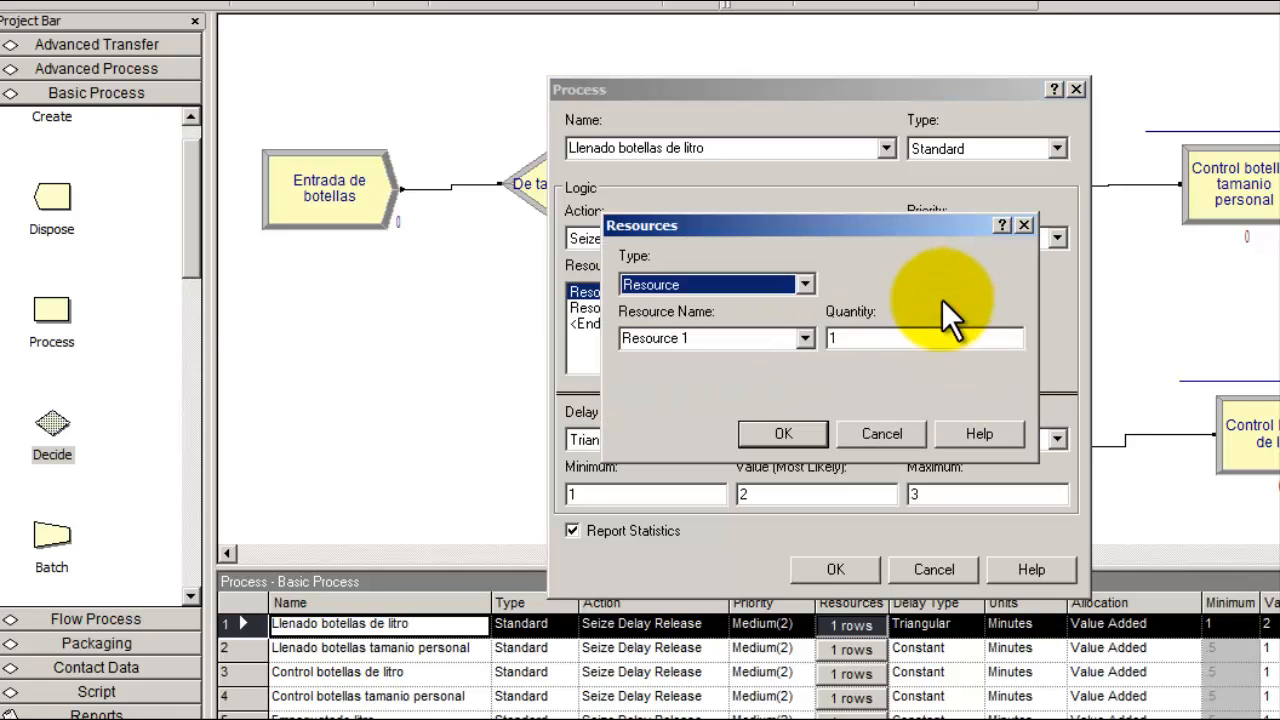
click(741, 336)
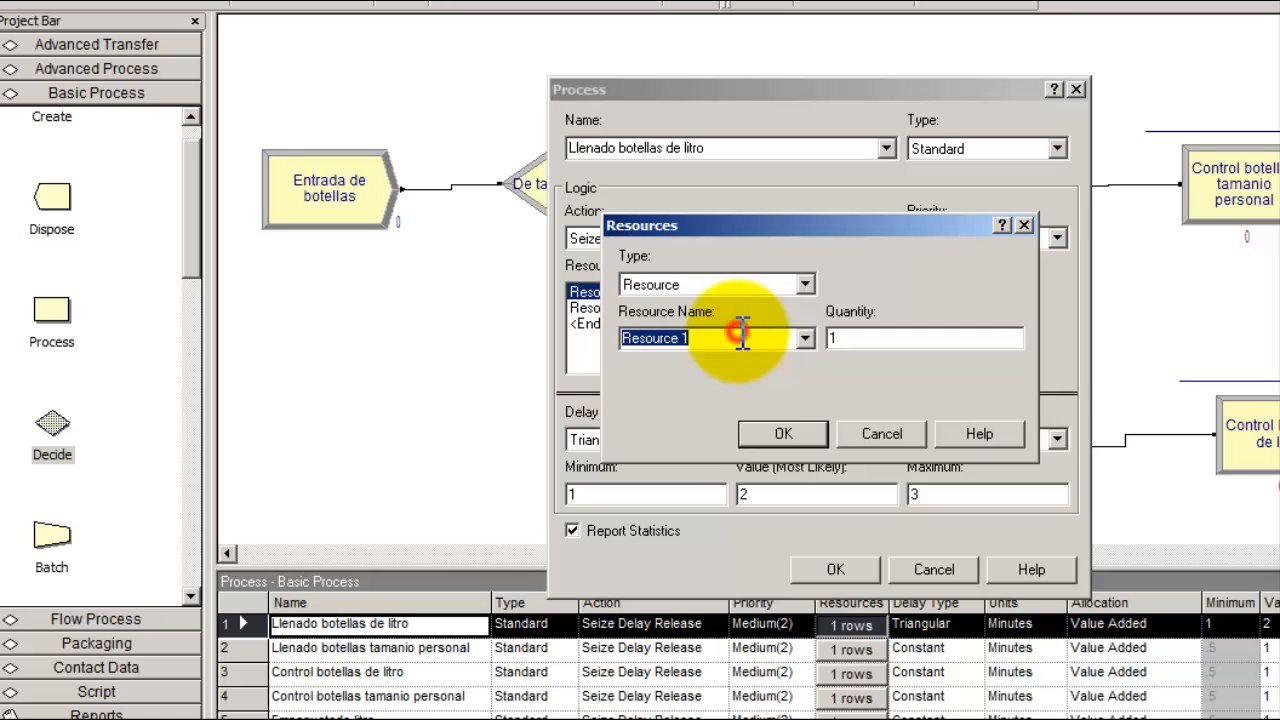
click(874, 428)
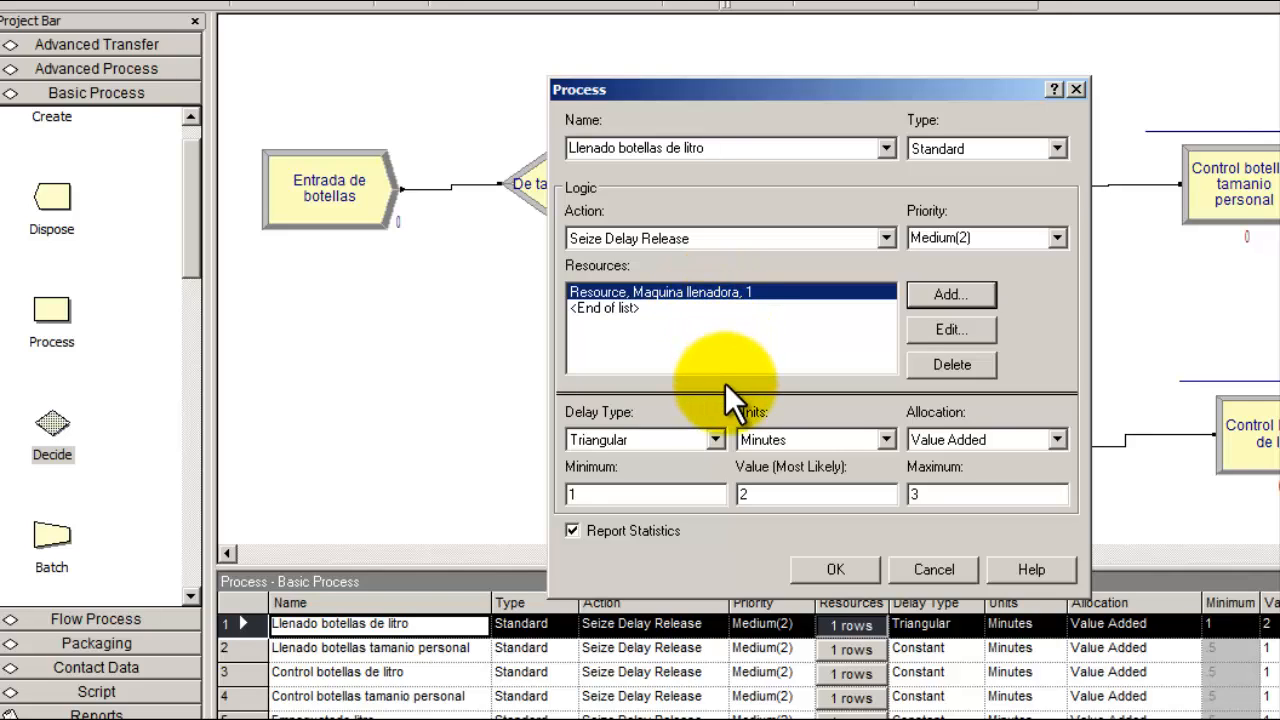
- Review the delay type options and time values of Llenado botellas de litro, keep Triangular, and accept the settings
click(716, 440)
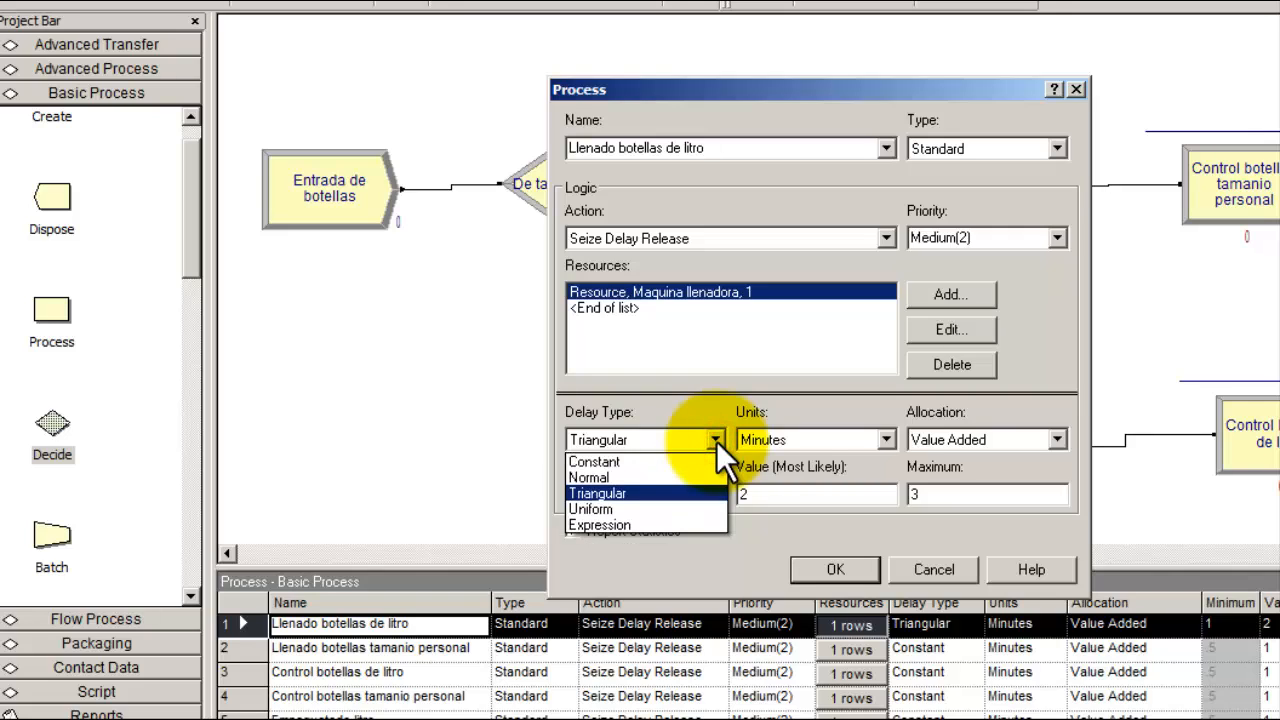
click(682, 493)
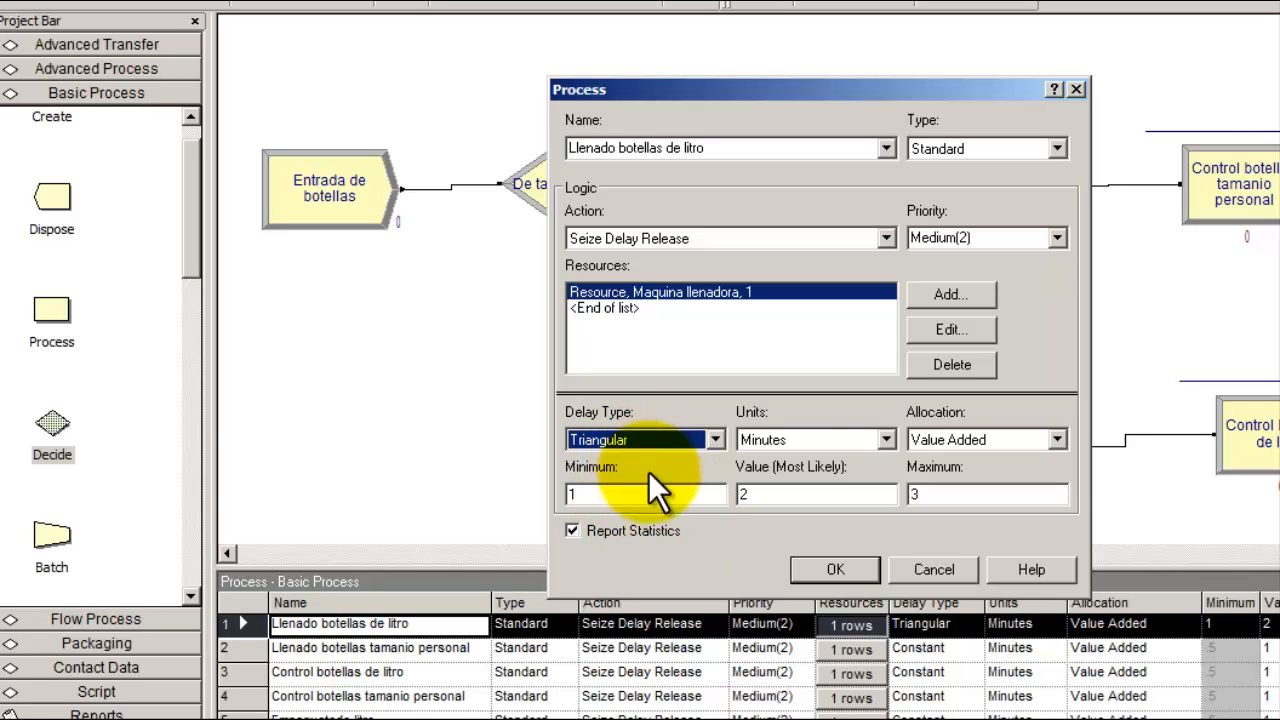
click(645, 493)
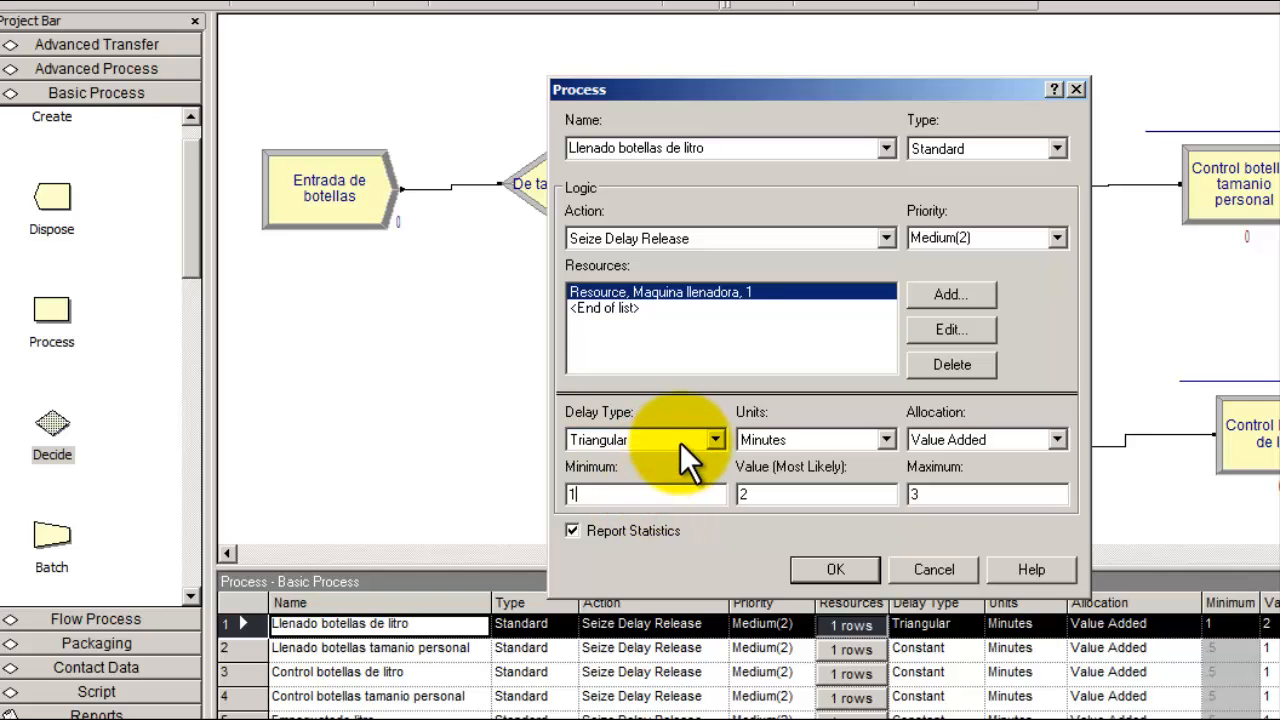
double_click(643, 492)
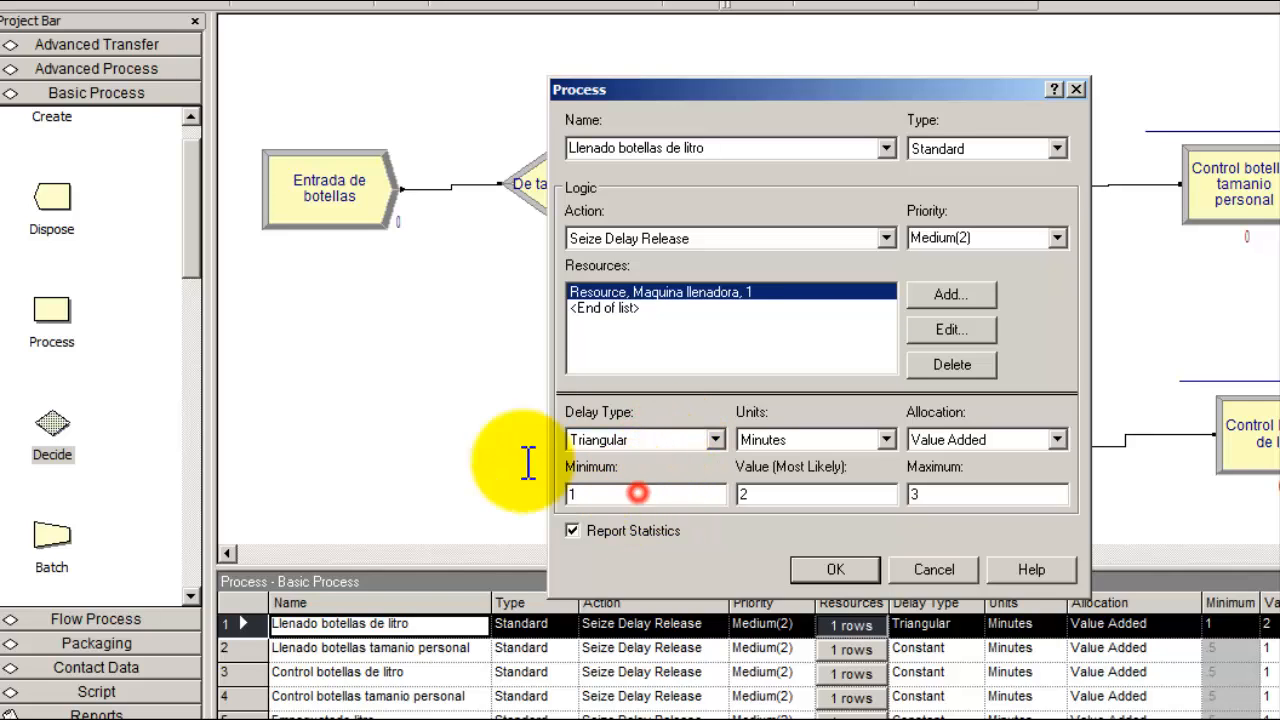
double_click(765, 493)
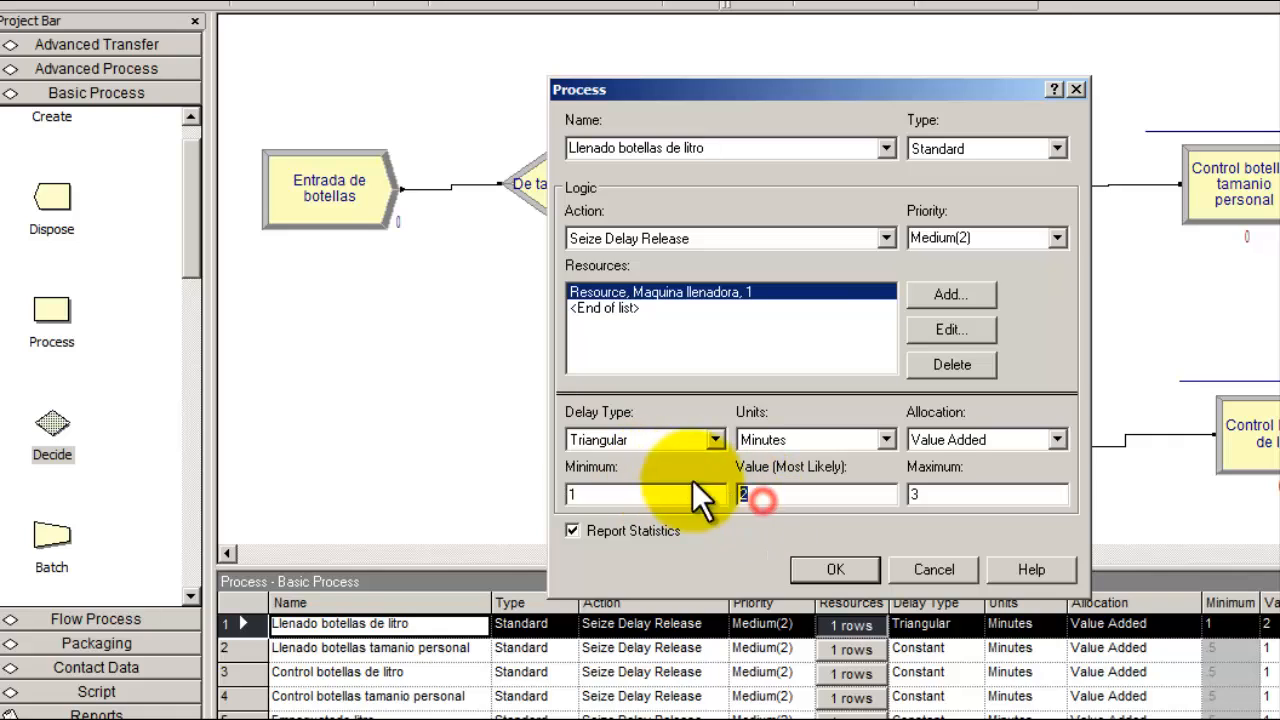
click(851, 571)
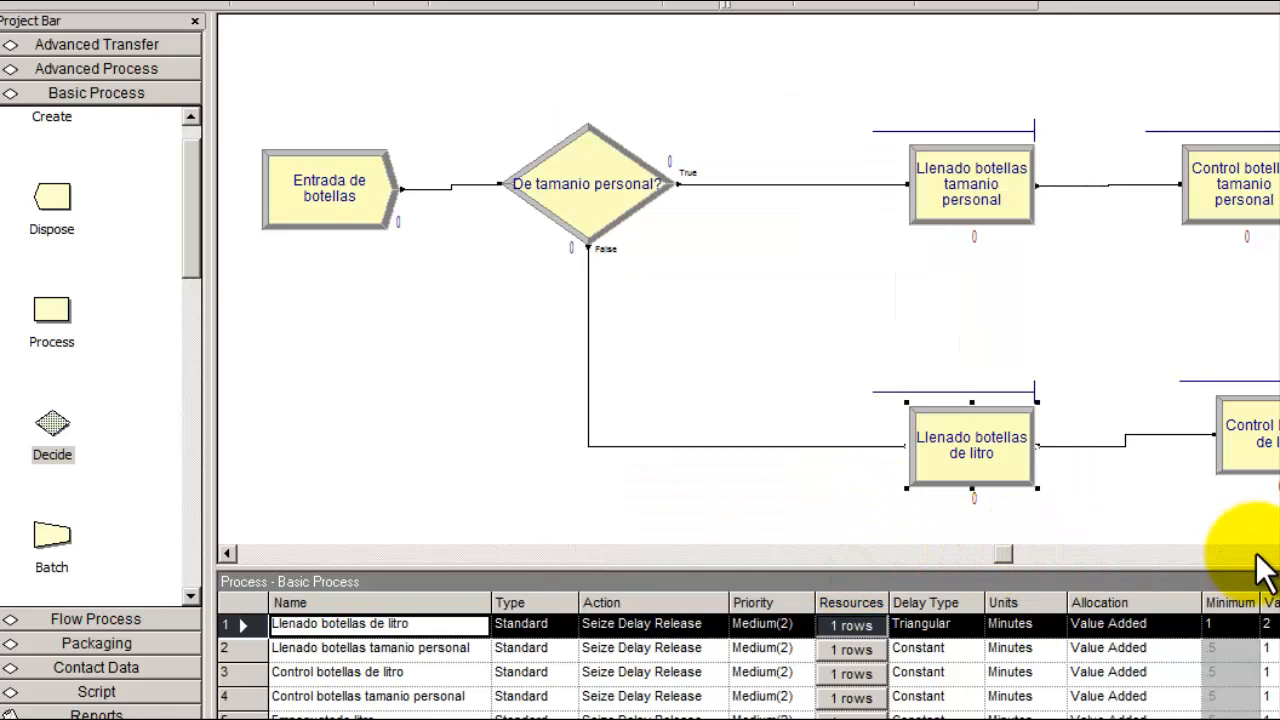
- Switch to the Notepad problem statement and highlight the sentence about the quality control of each product type
key(alt+Tab)
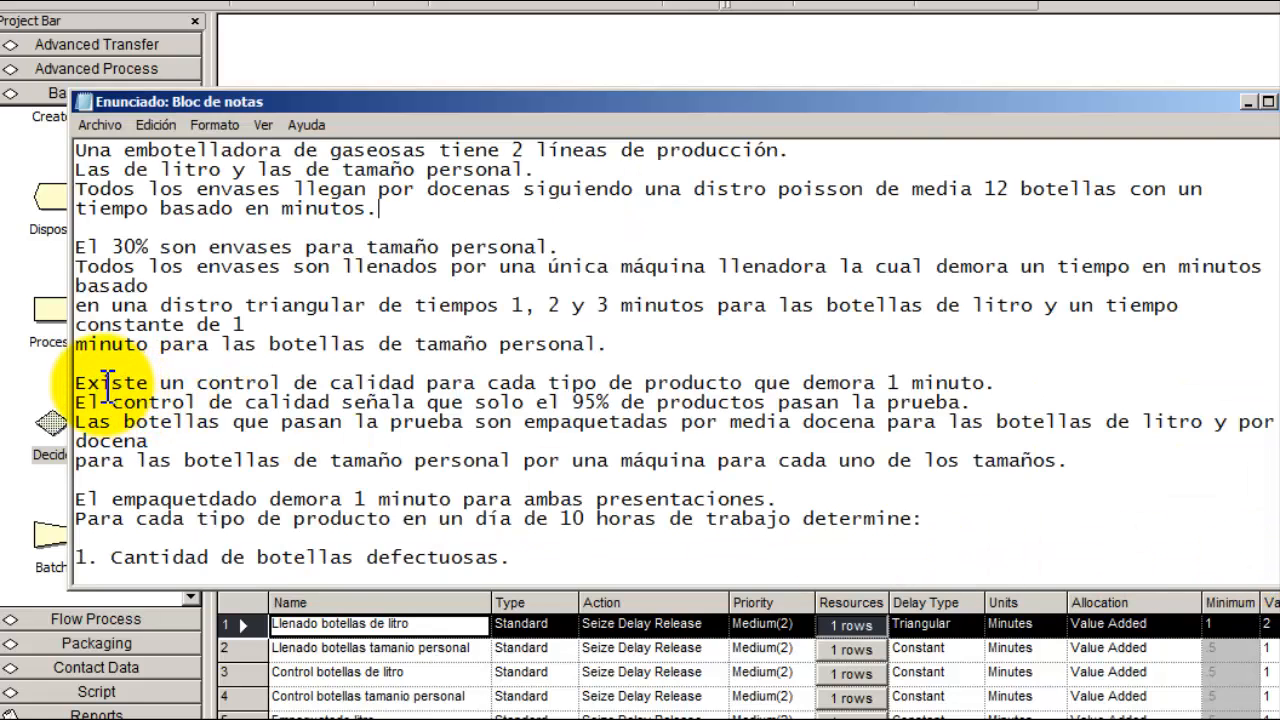
drag(85, 383, 487, 383)
drag(563, 392, 1000, 388)
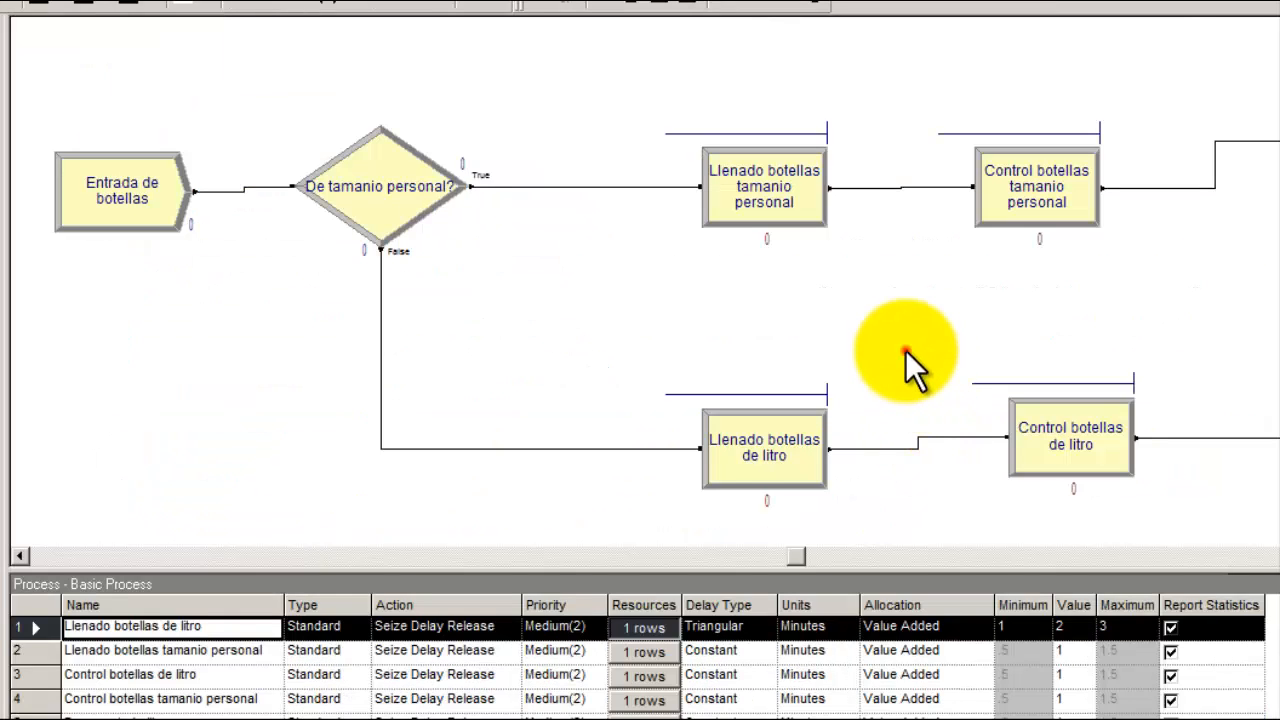
- Point out the Control botellas tamanio personal and Control botellas de litro processes in the Arena flowchart
click(905, 350)
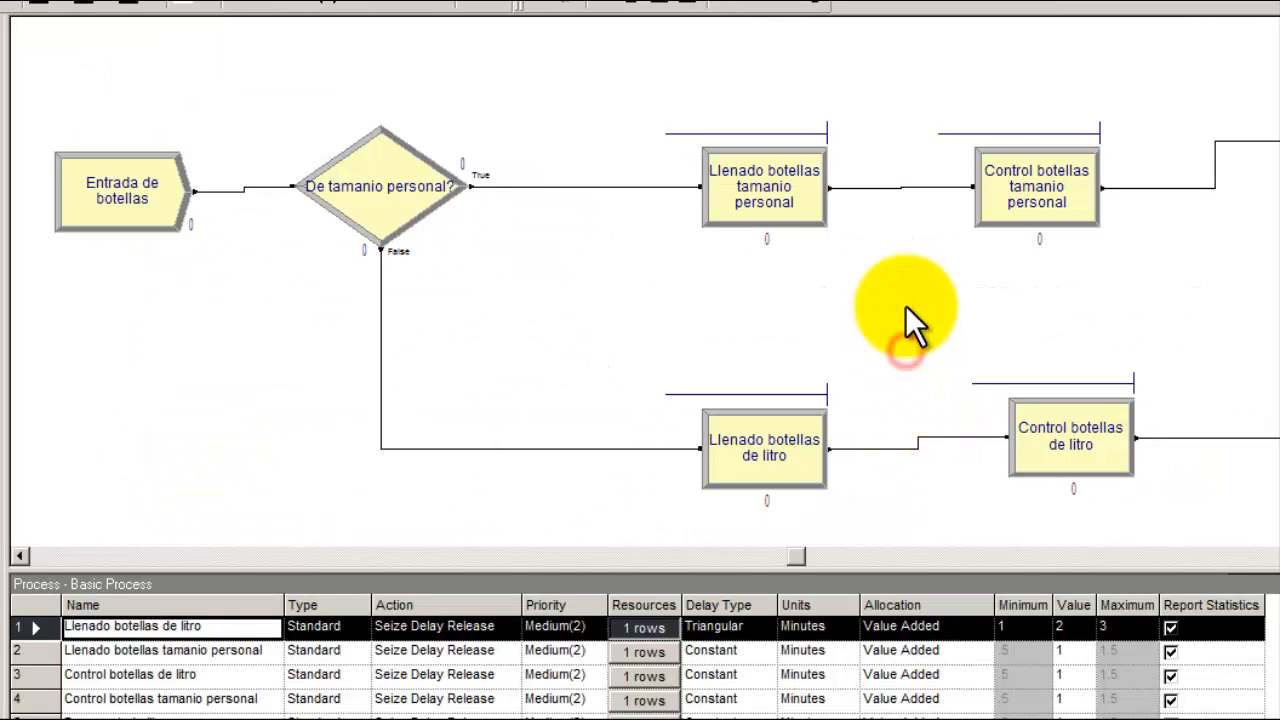
drag(909, 78, 1162, 290)
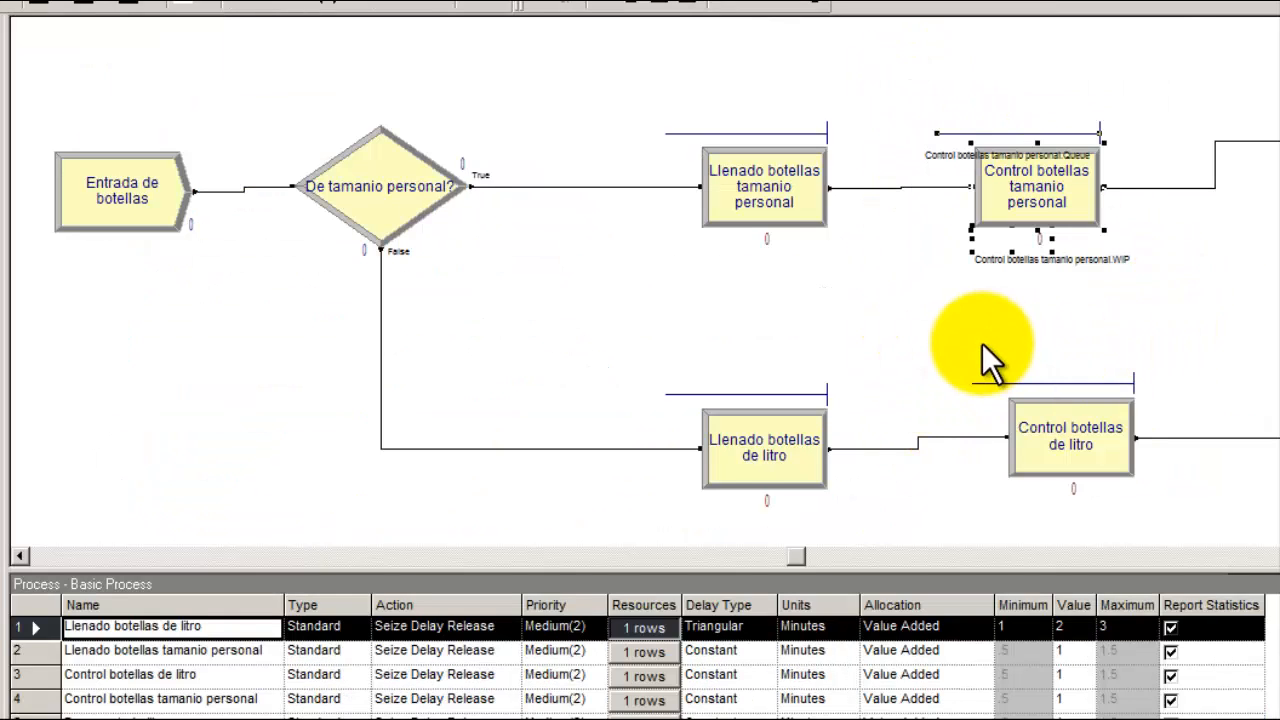
click(989, 324)
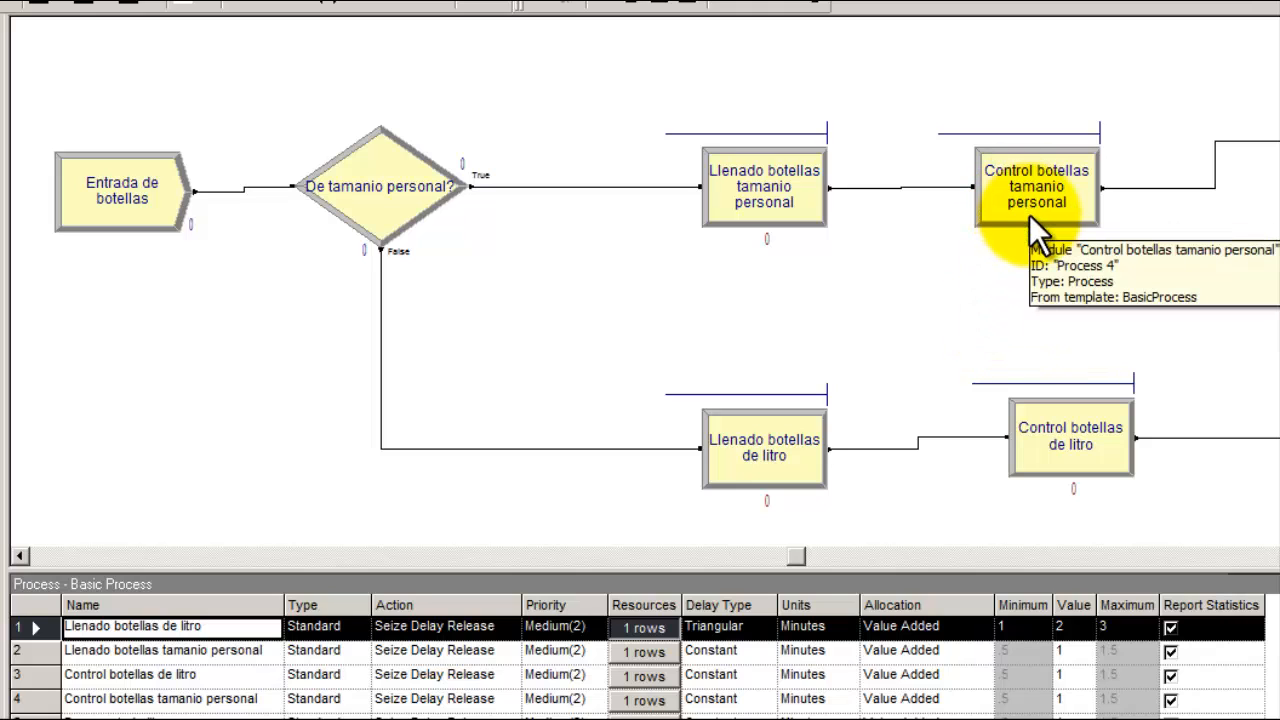
drag(925, 325, 1200, 525)
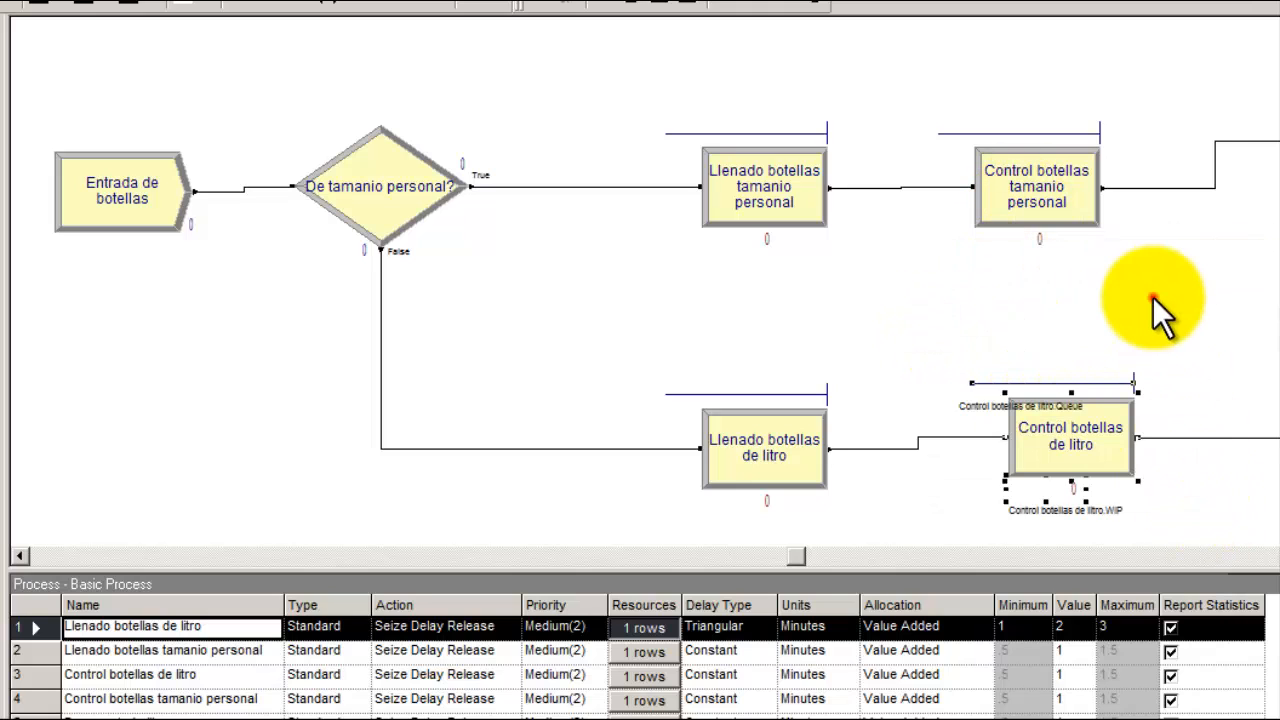
click(1152, 296)
- Open the Control botellas tamanio personal settings, review its delay type, units and value, and accept them
double_click(1080, 190)
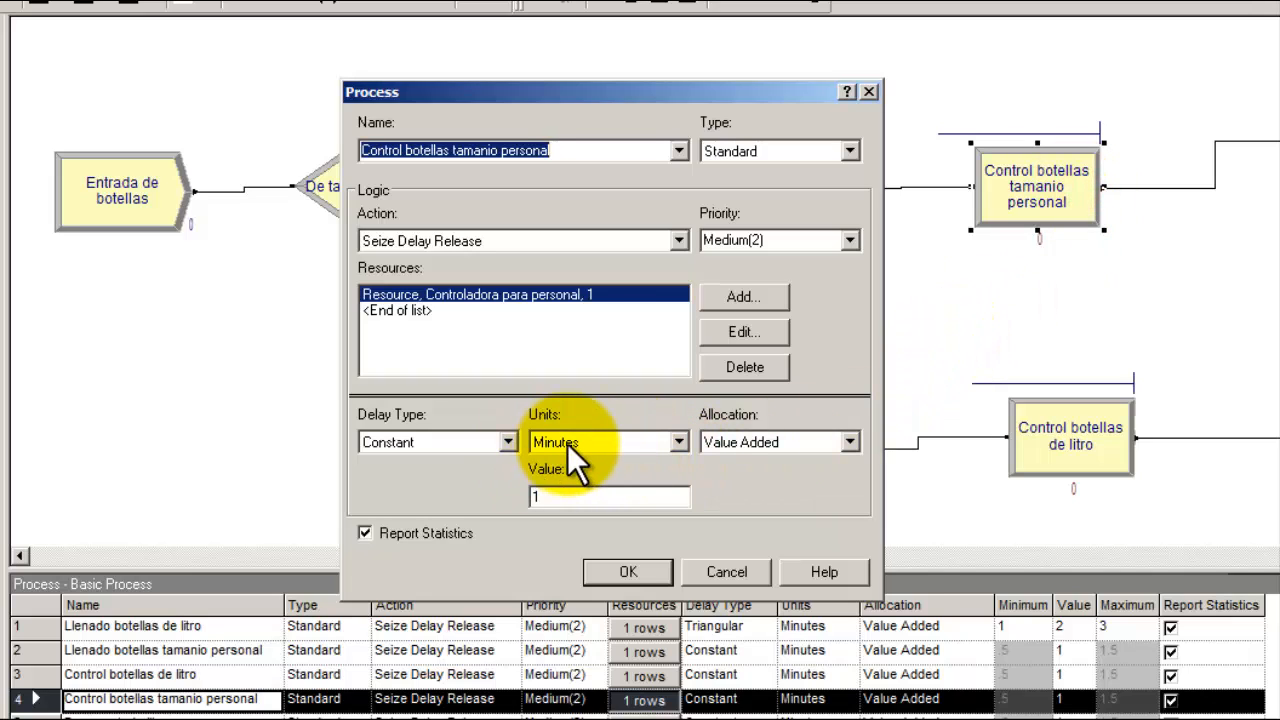
click(548, 495)
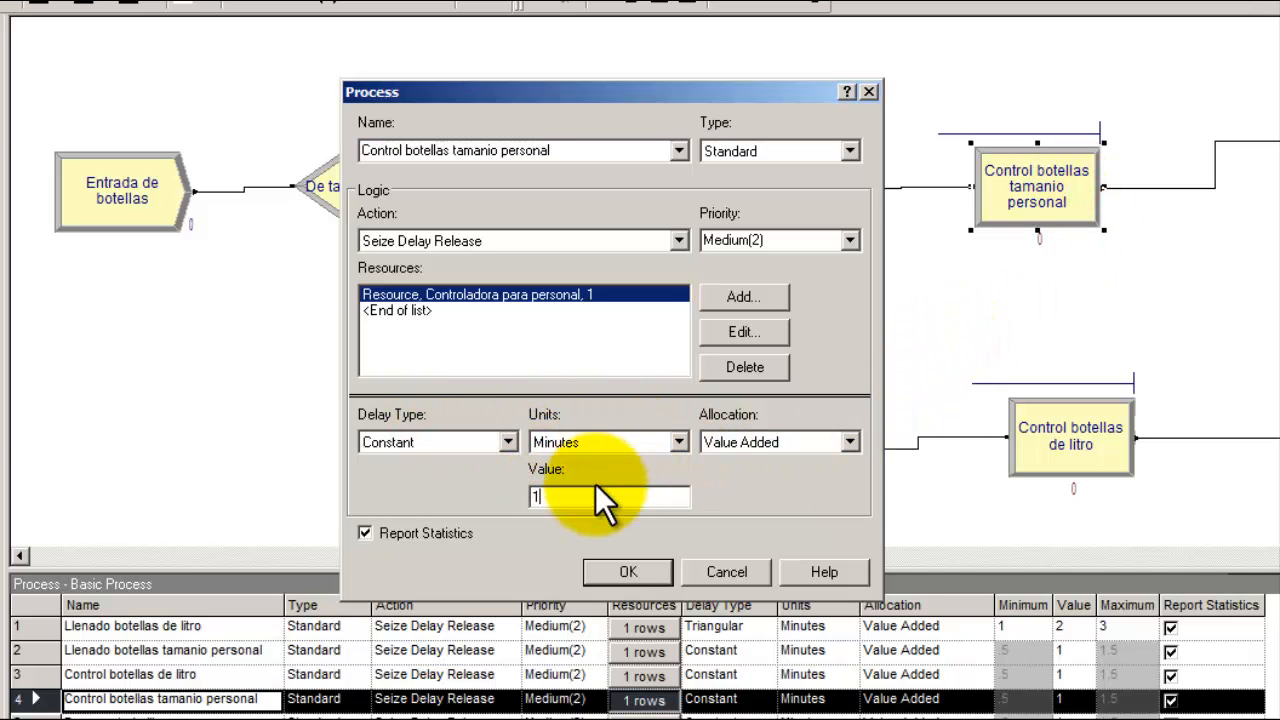
click(623, 567)
- Open the Control botellas de litro settings, review its delay type, and accept them
click(1051, 419)
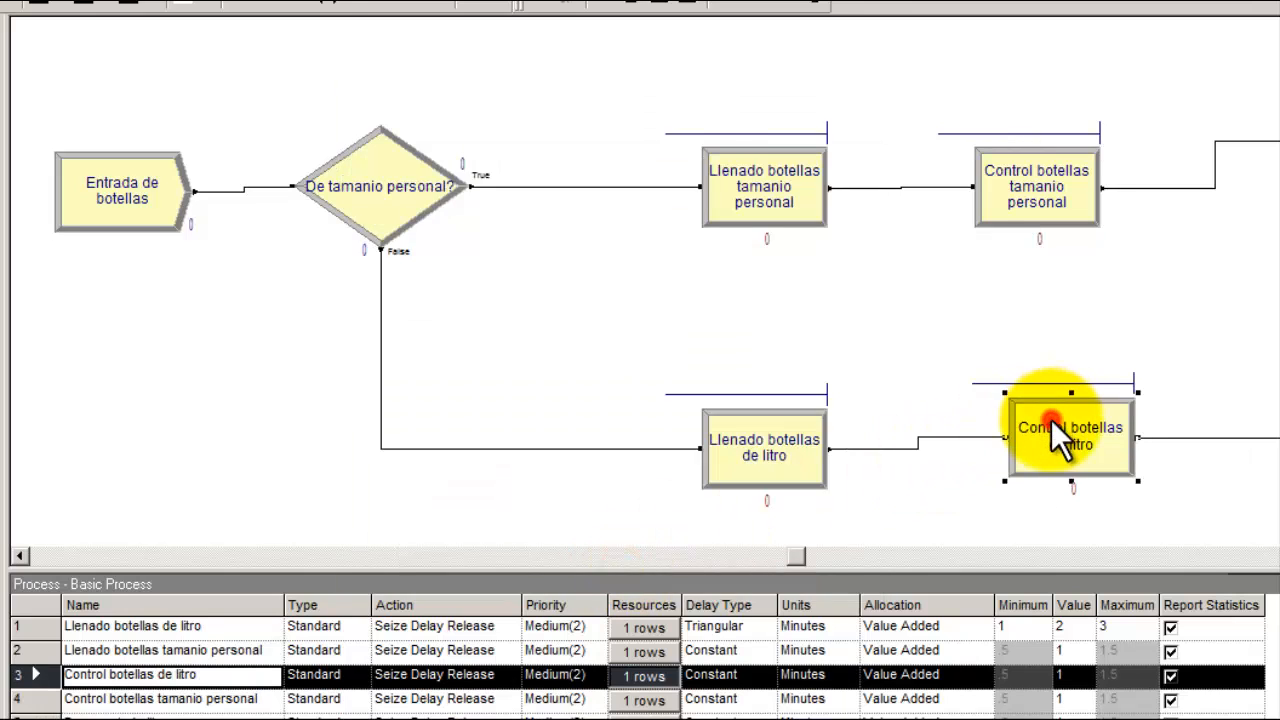
double_click(1051, 419)
click(448, 444)
click(448, 444)
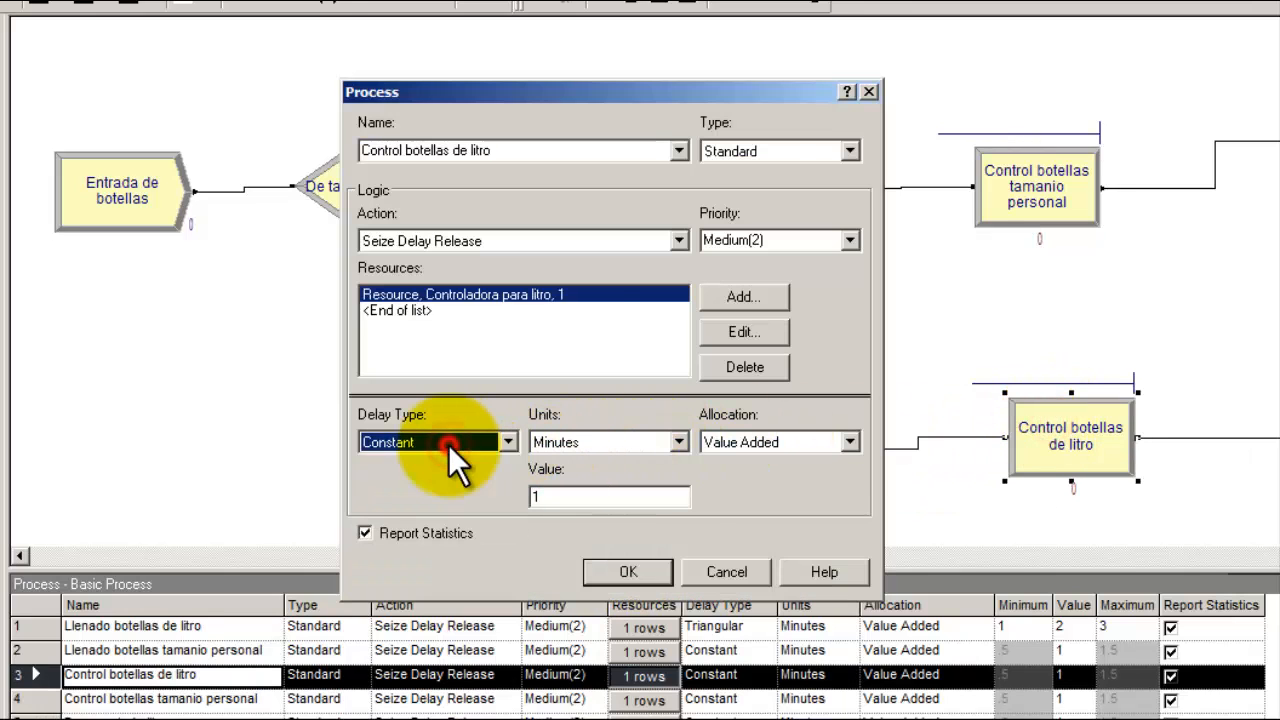
click(658, 566)
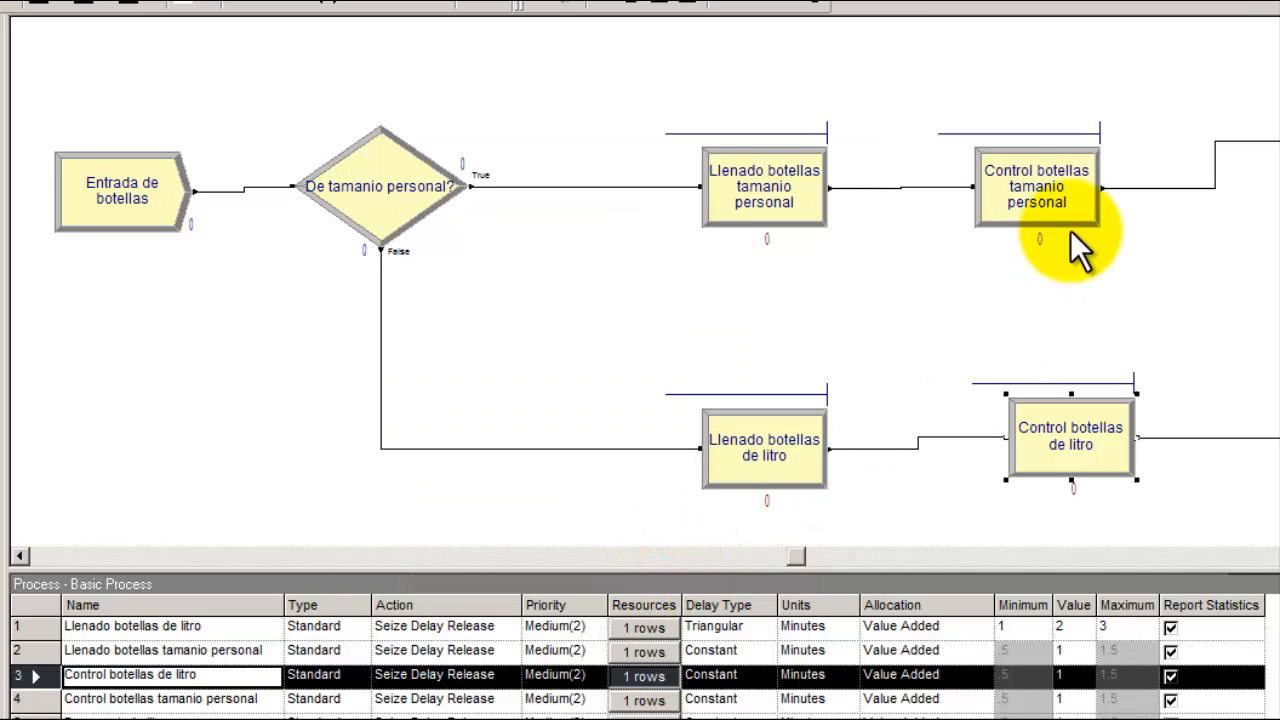
- Compare the resources of both Control botellas processes and review the litro process's action and add-resource options, keeping Seize Delay Release
double_click(997, 222)
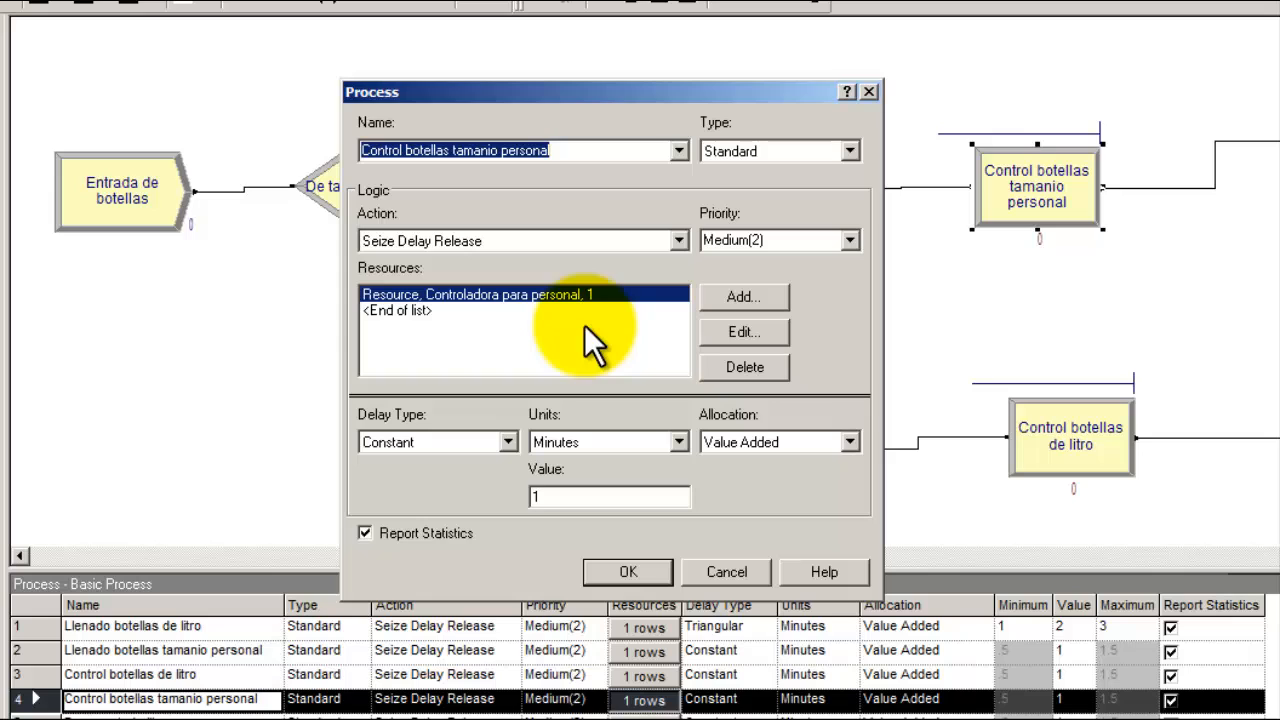
click(626, 569)
double_click(1030, 448)
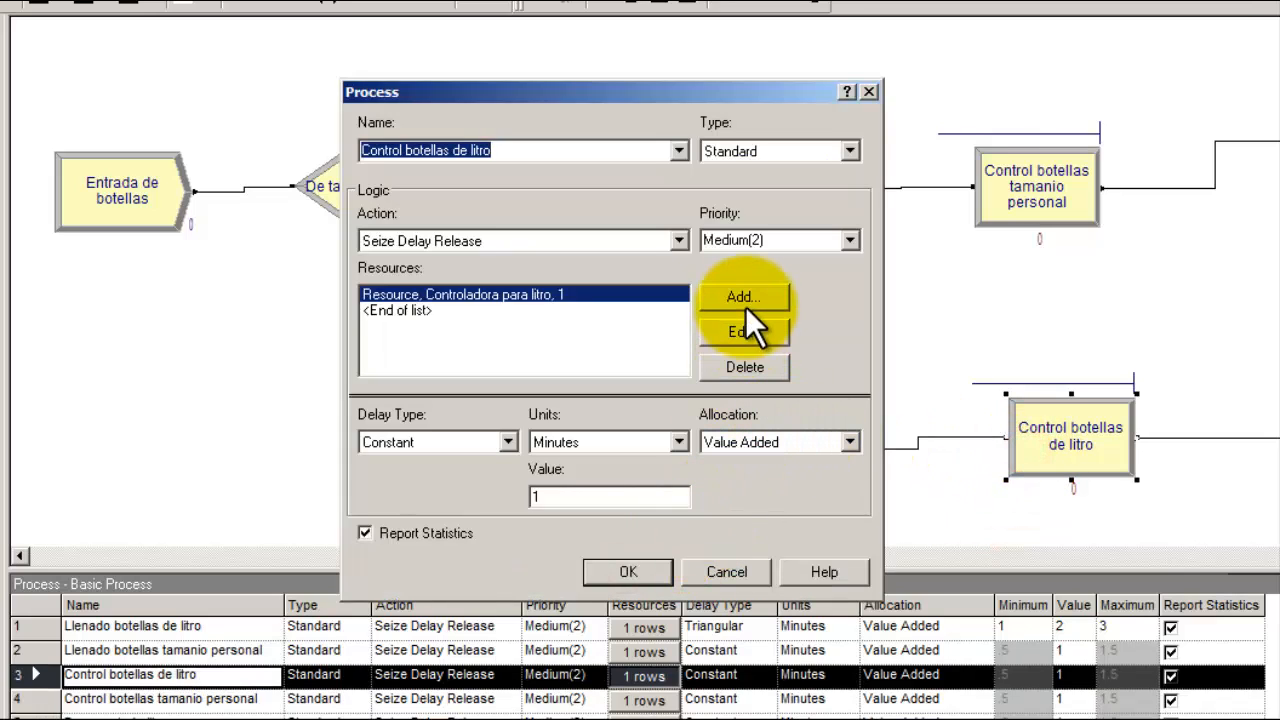
click(678, 241)
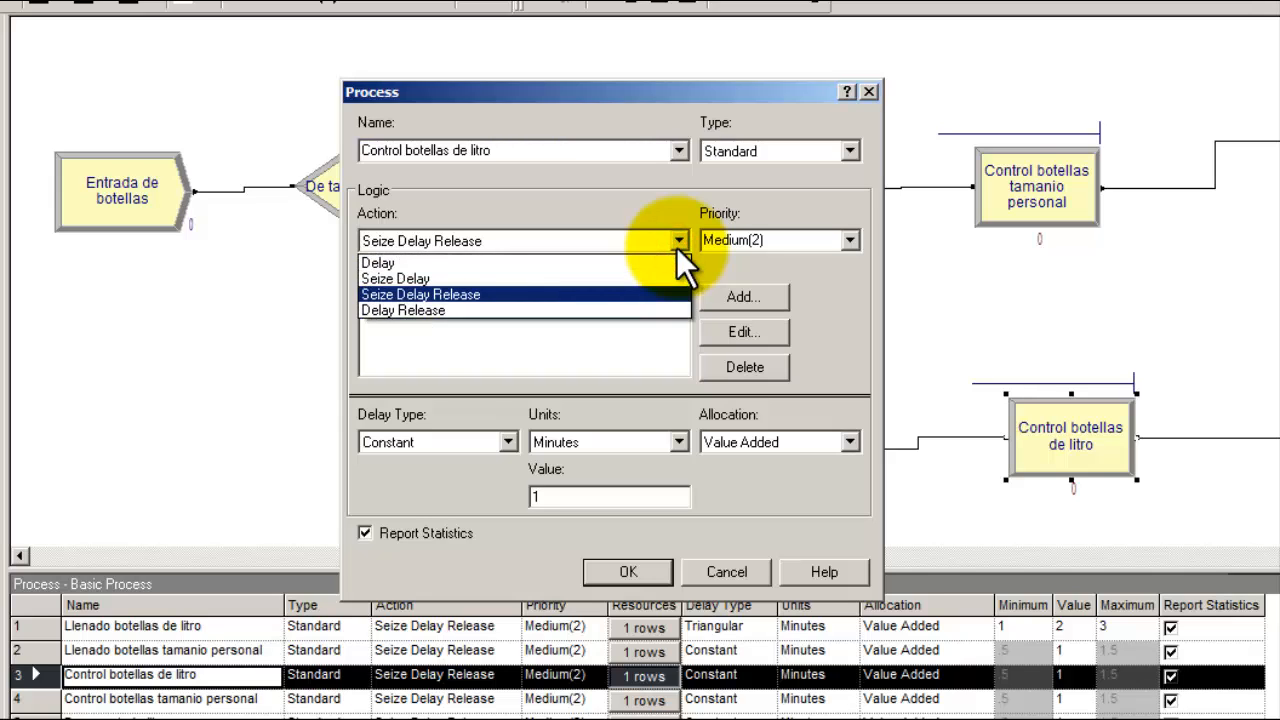
click(676, 247)
click(739, 289)
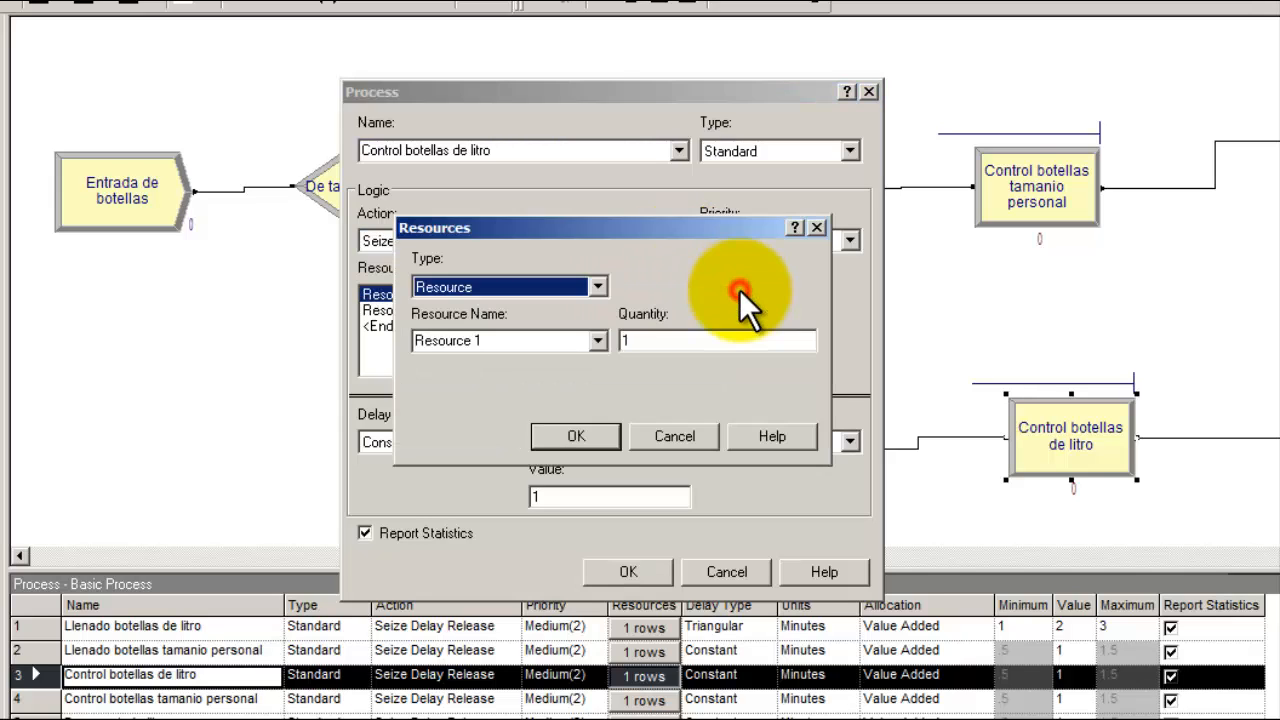
click(693, 436)
click(626, 572)
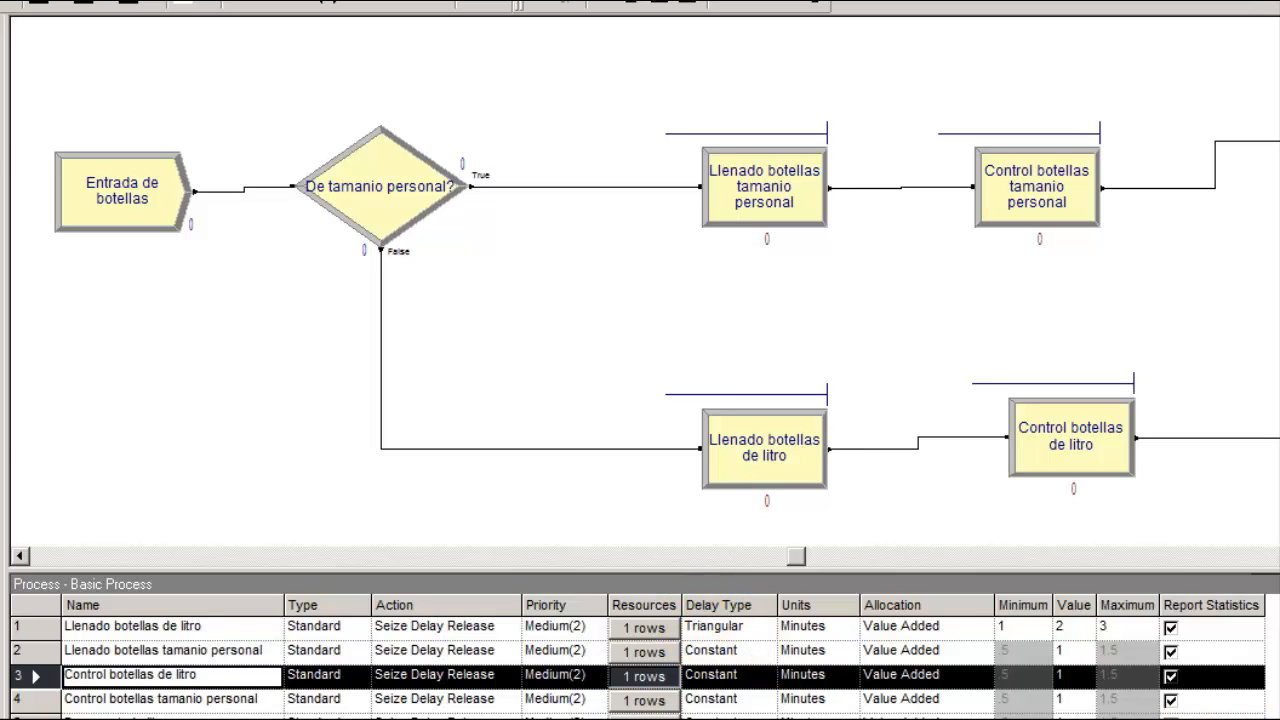
- Show the two Pasa prueba decisions, read the Notepad passage on test pass rate and packaging, and return to the Arena flowchart
scroll(645, 282, right, 4)
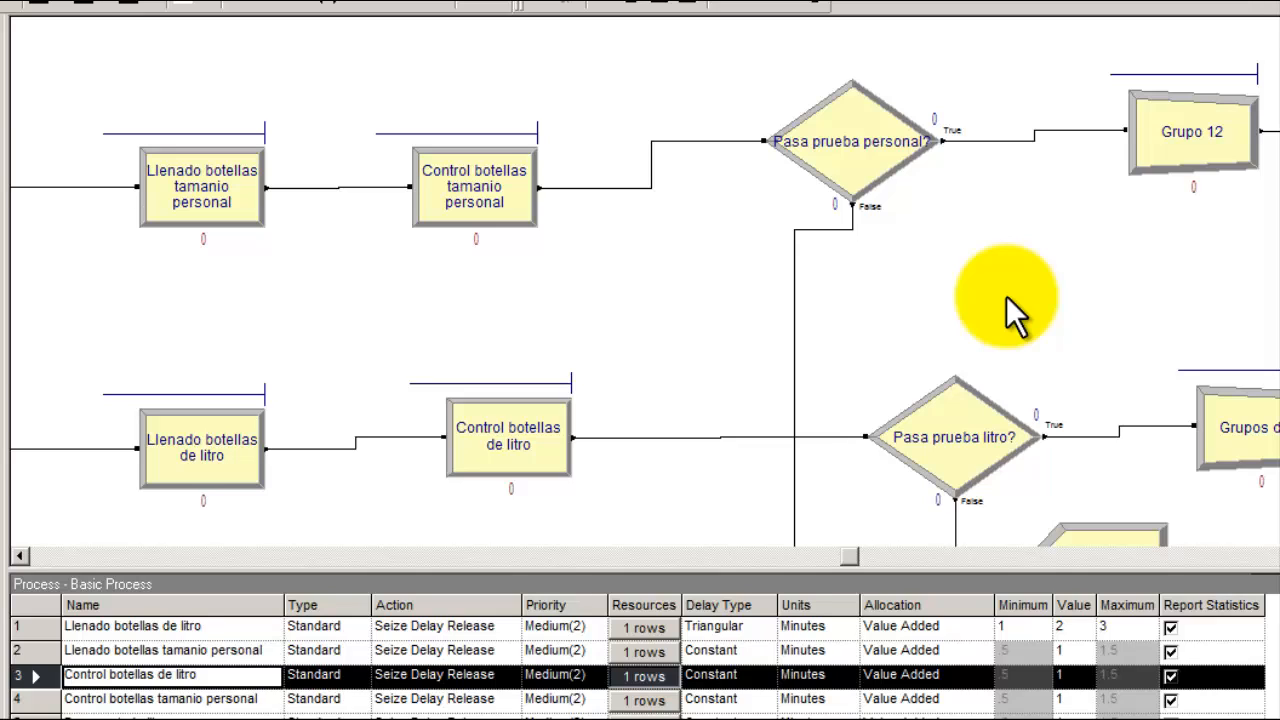
click(612, 719)
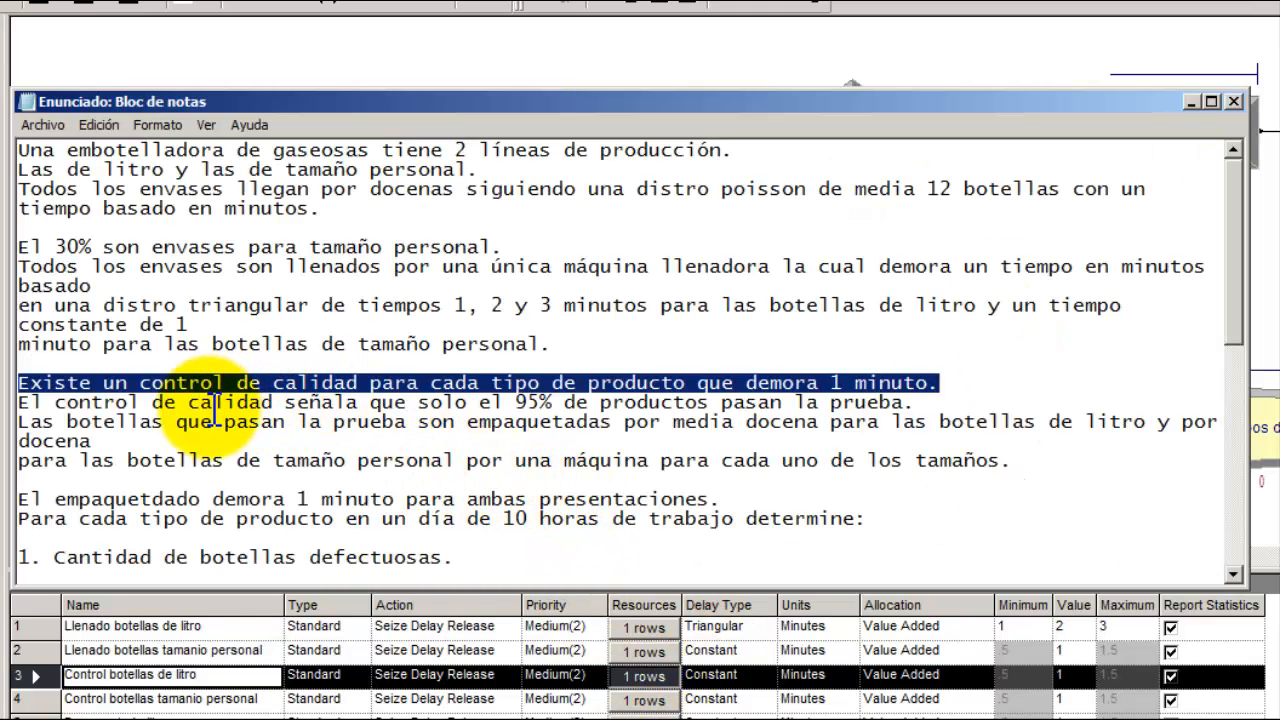
drag(467, 421, 614, 424)
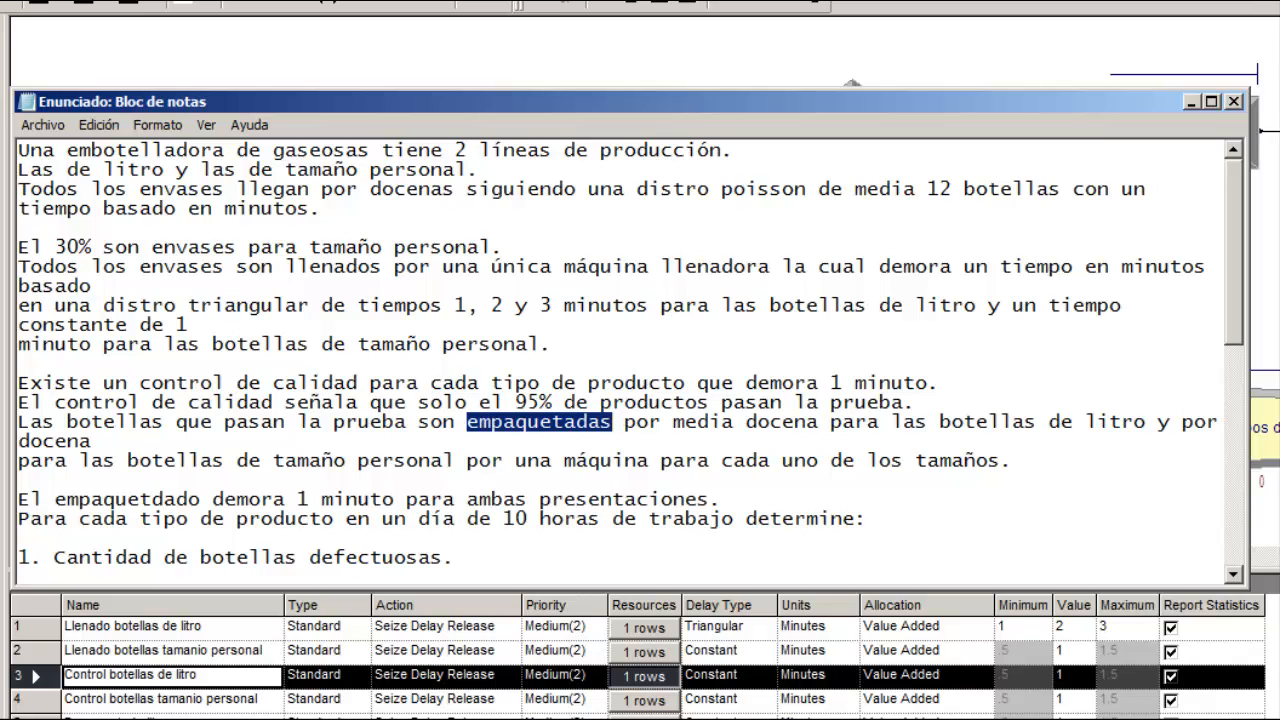
click(610, 712)
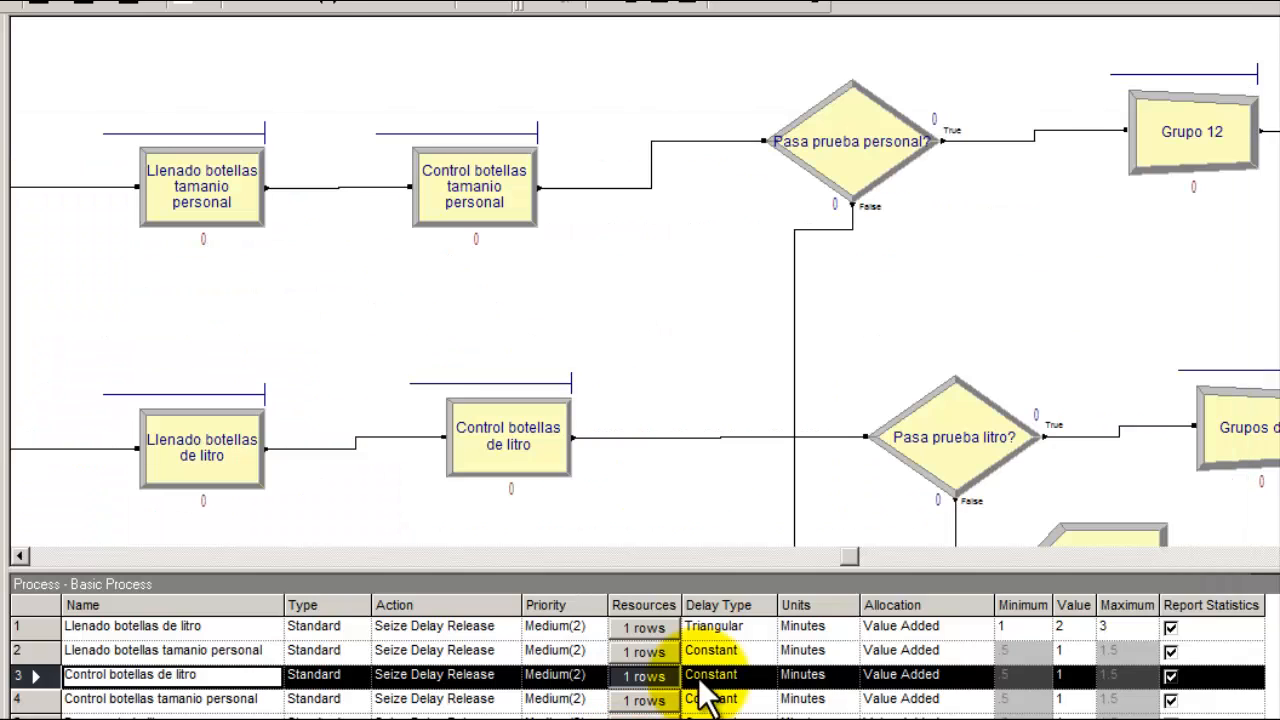
click(919, 310)
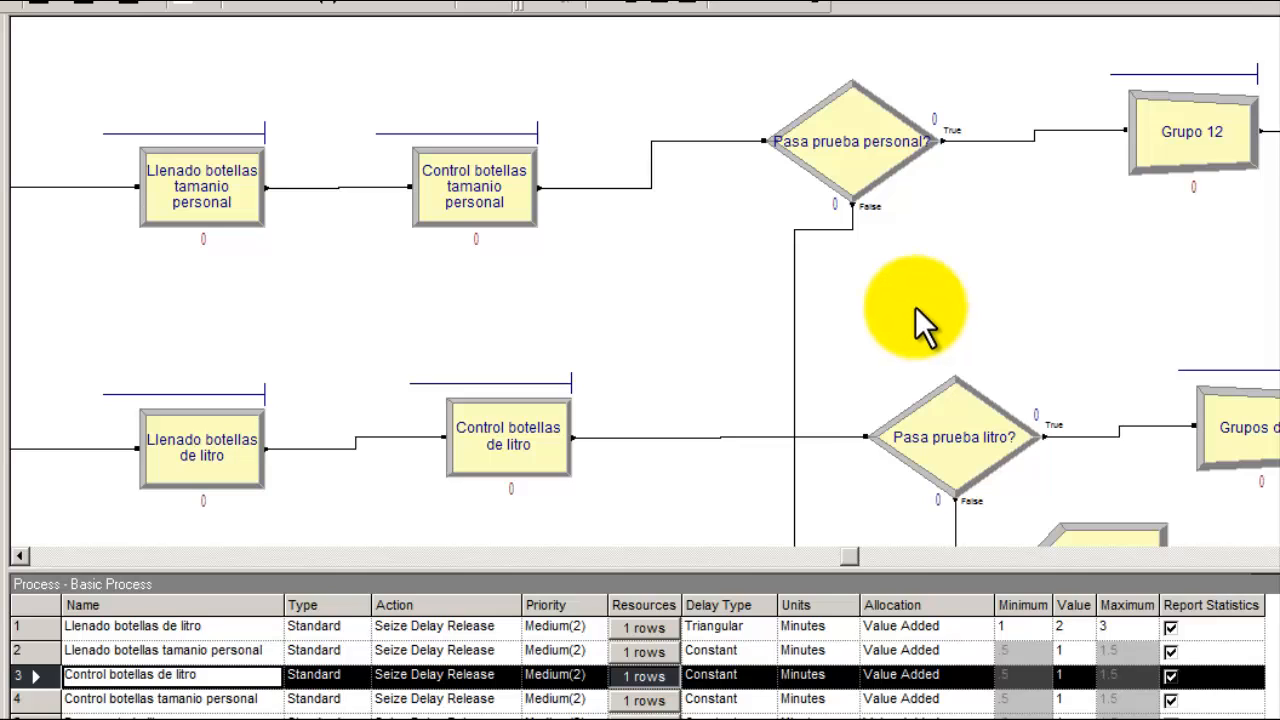
click(915, 280)
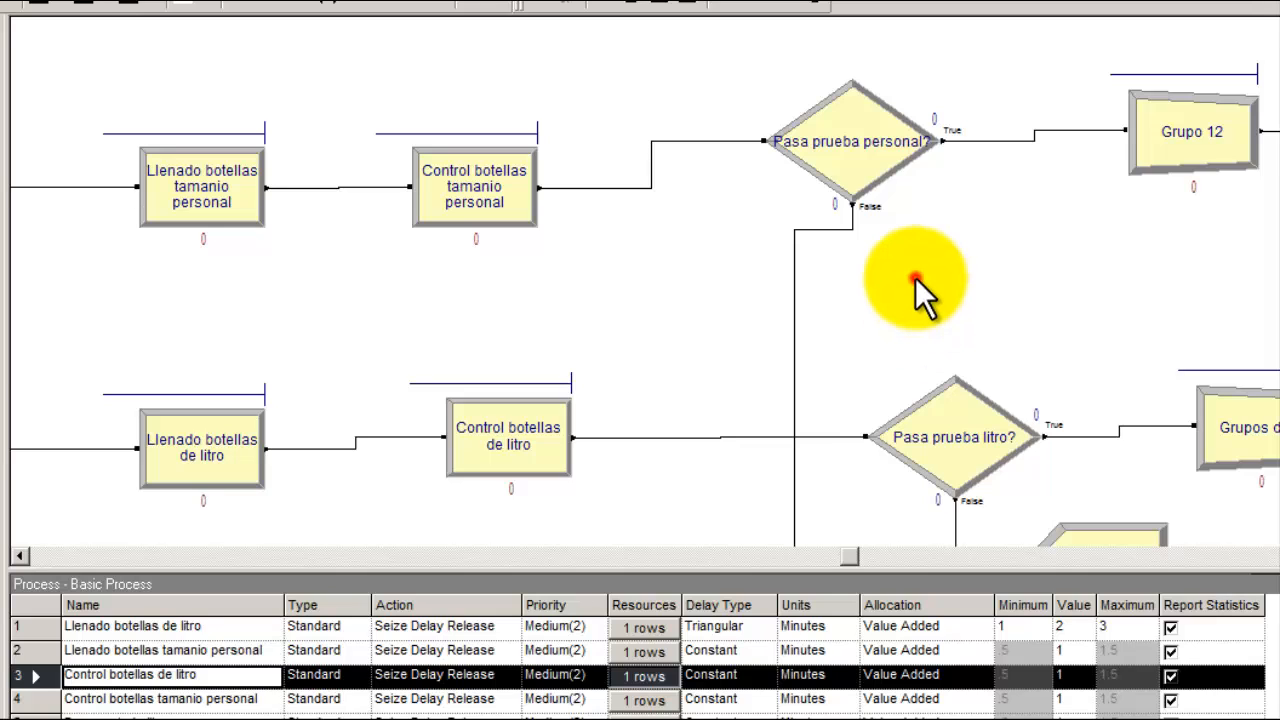
click(986, 240)
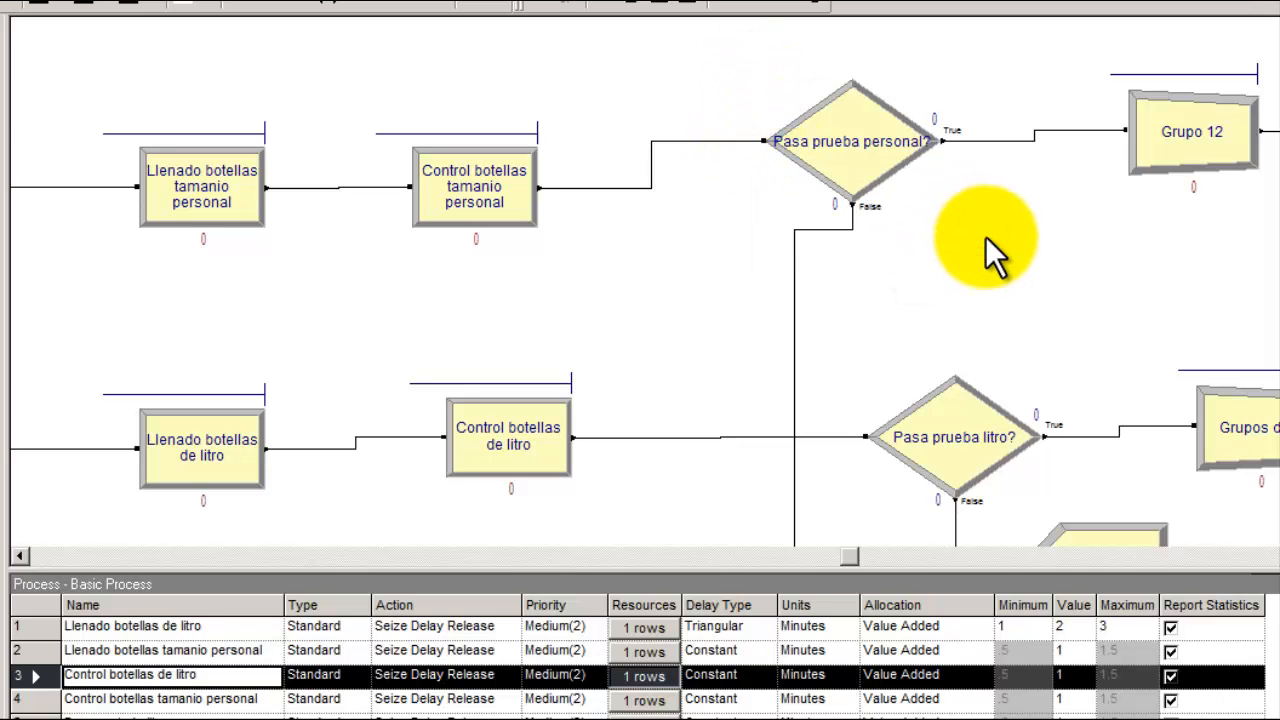
click(986, 240)
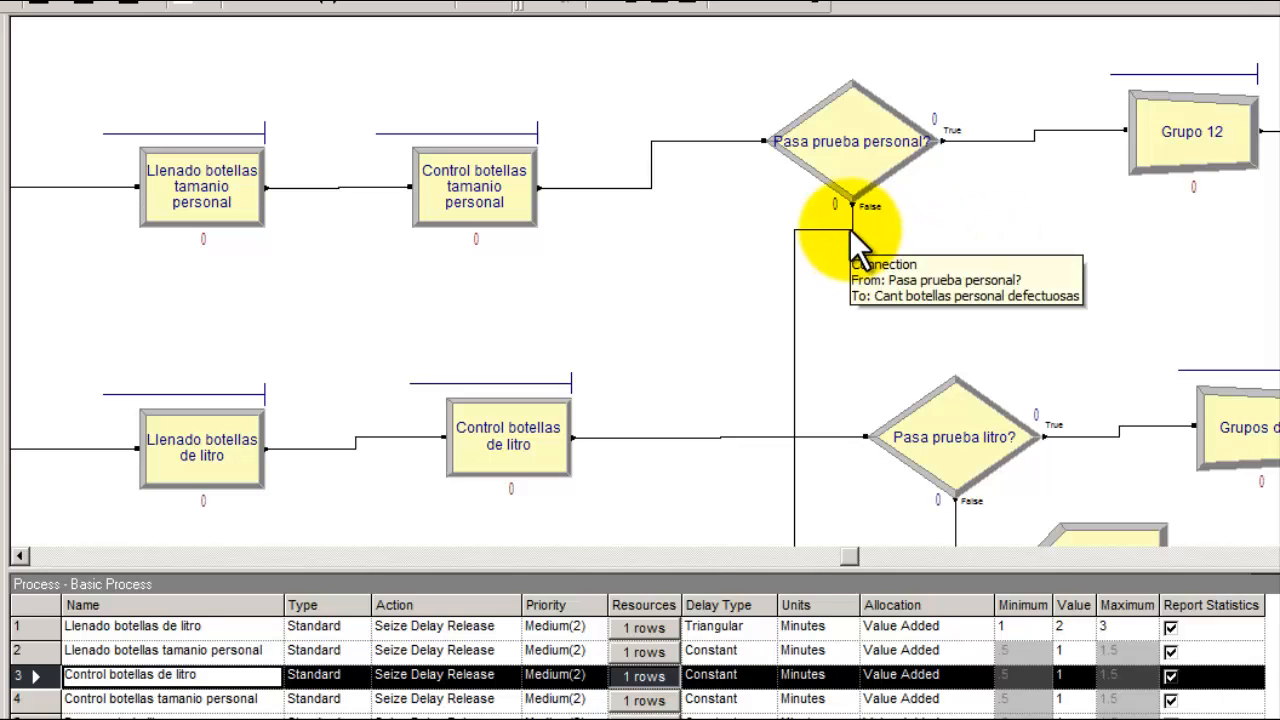
- Open the Pasa prueba personal and Pasa prueba litro decisions, review each one's percent true, and accept both
click(503, 180)
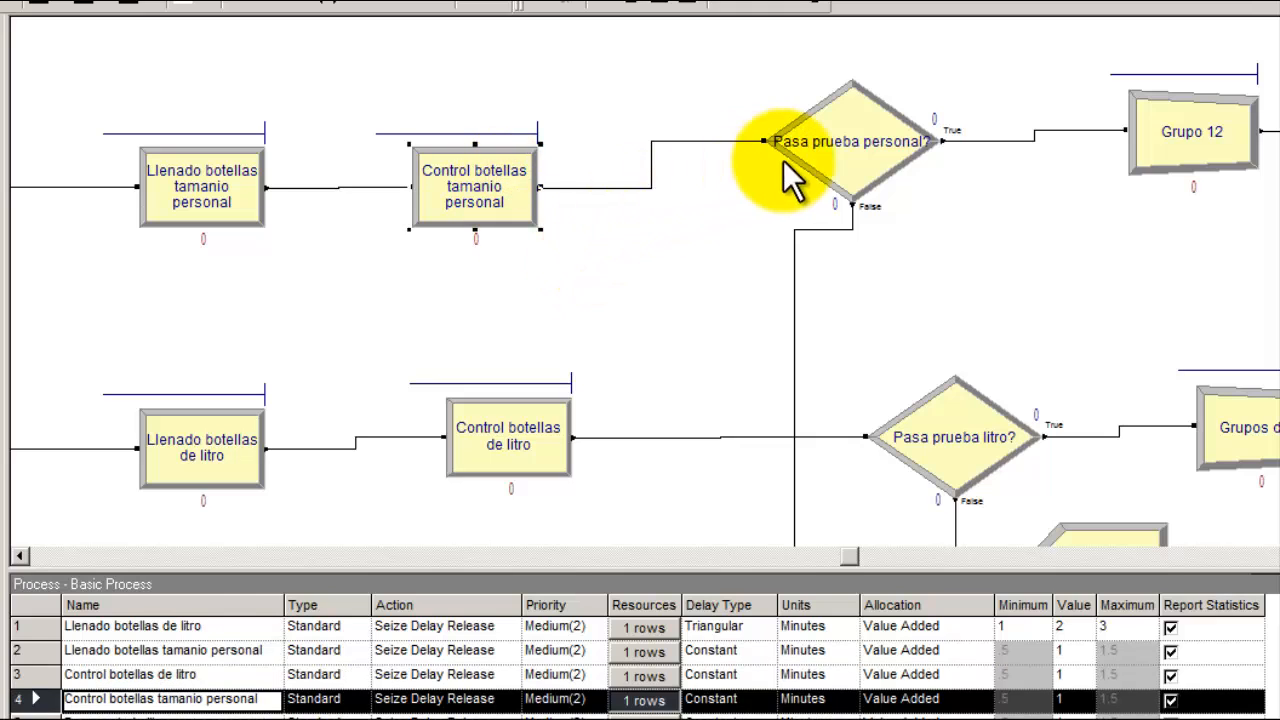
double_click(858, 140)
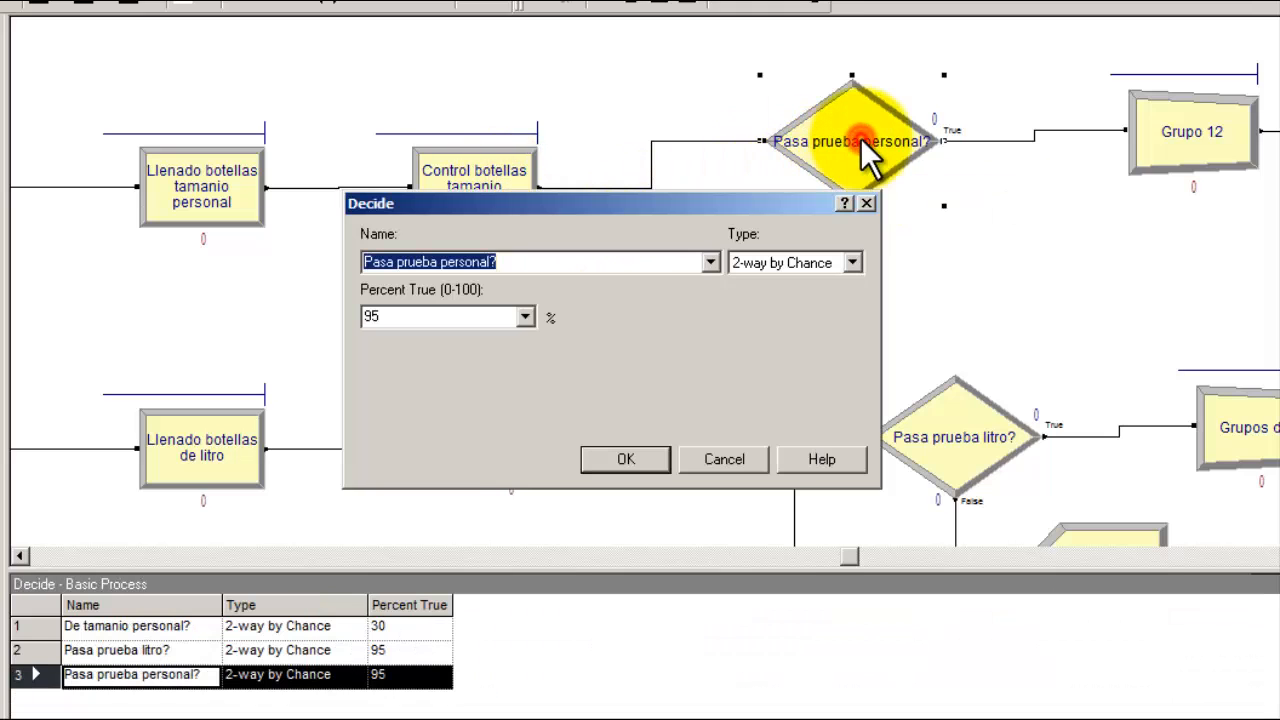
double_click(494, 316)
click(658, 467)
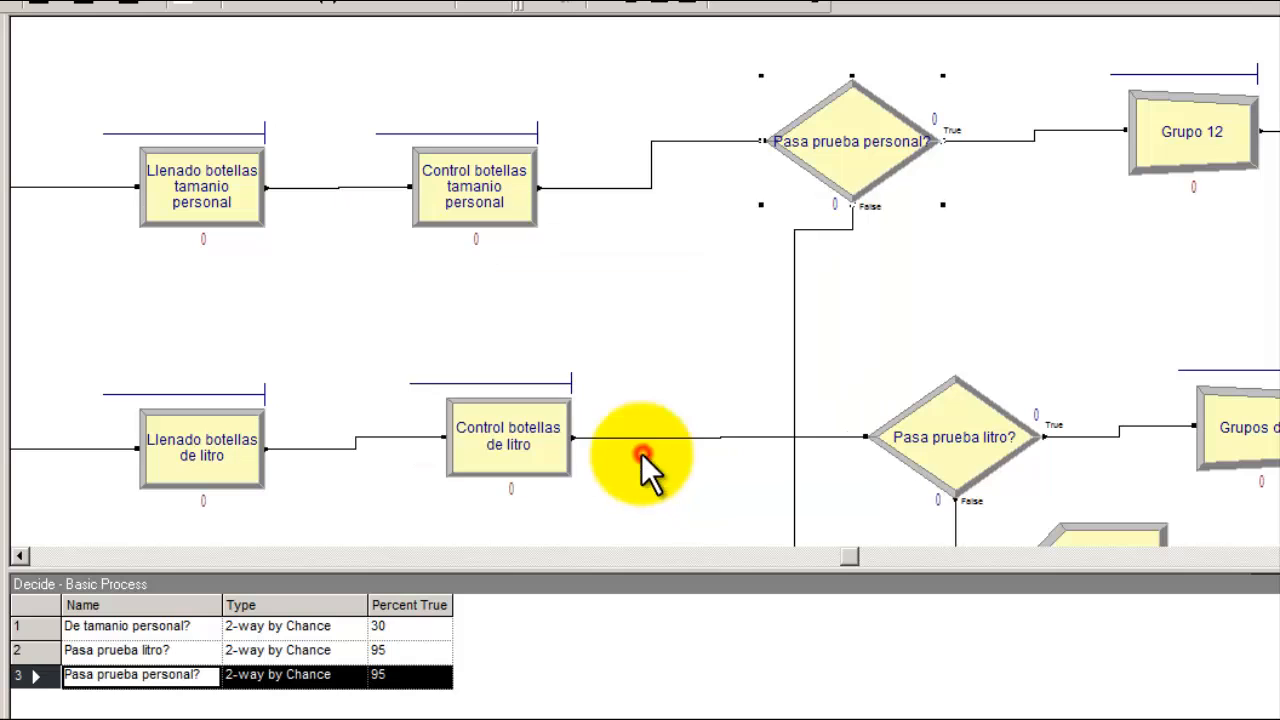
double_click(959, 445)
double_click(462, 322)
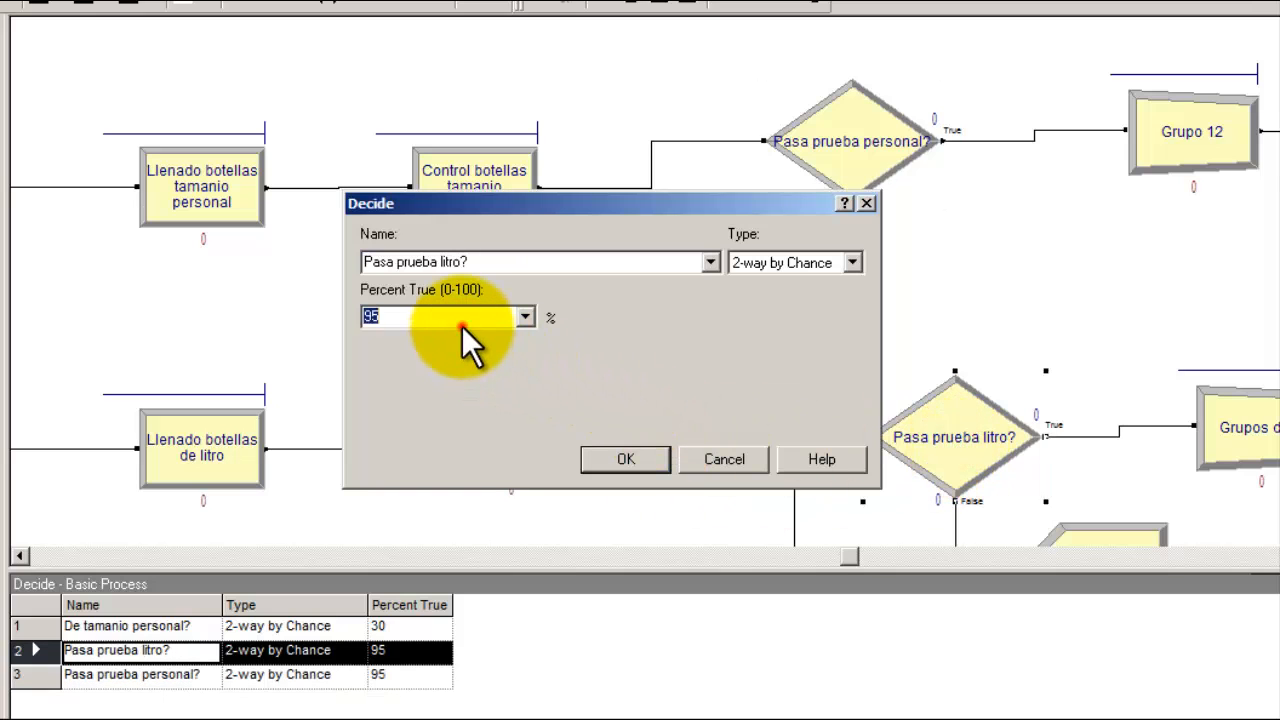
click(647, 462)
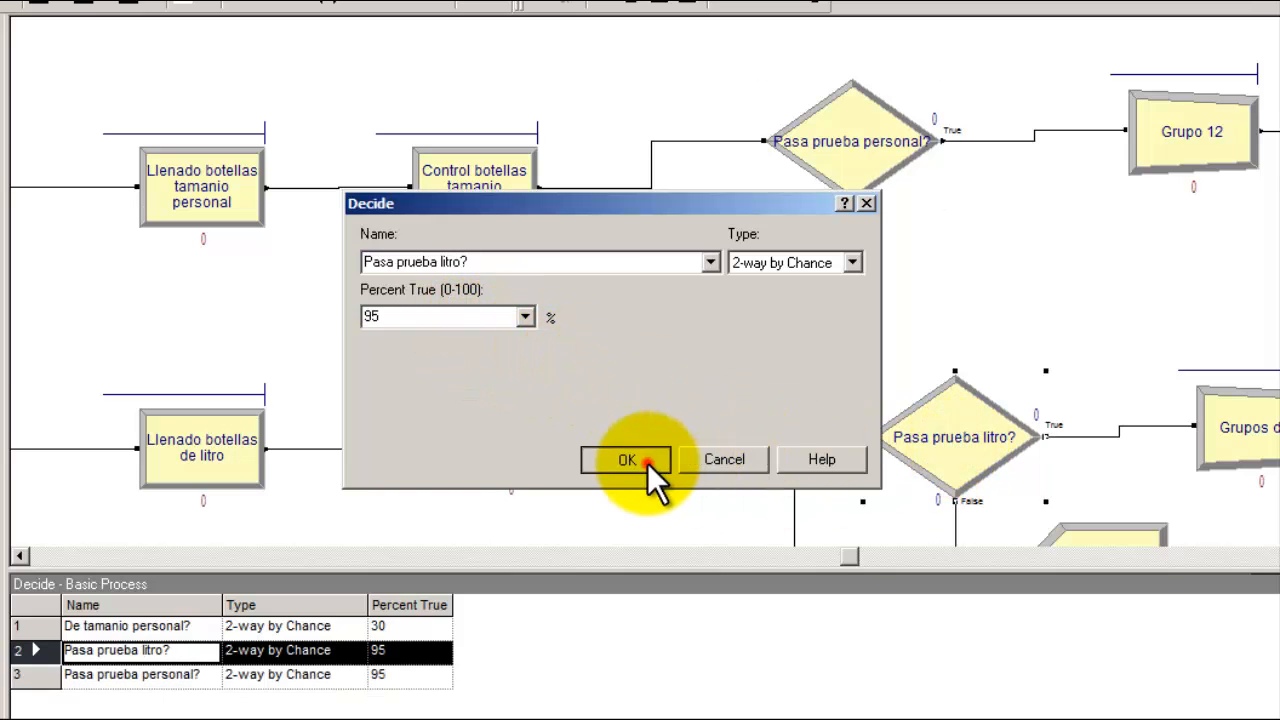
- Switch to the Notepad statement, read the passage on packaging the approved bottles, and return to the Arena flowchart
click(1103, 251)
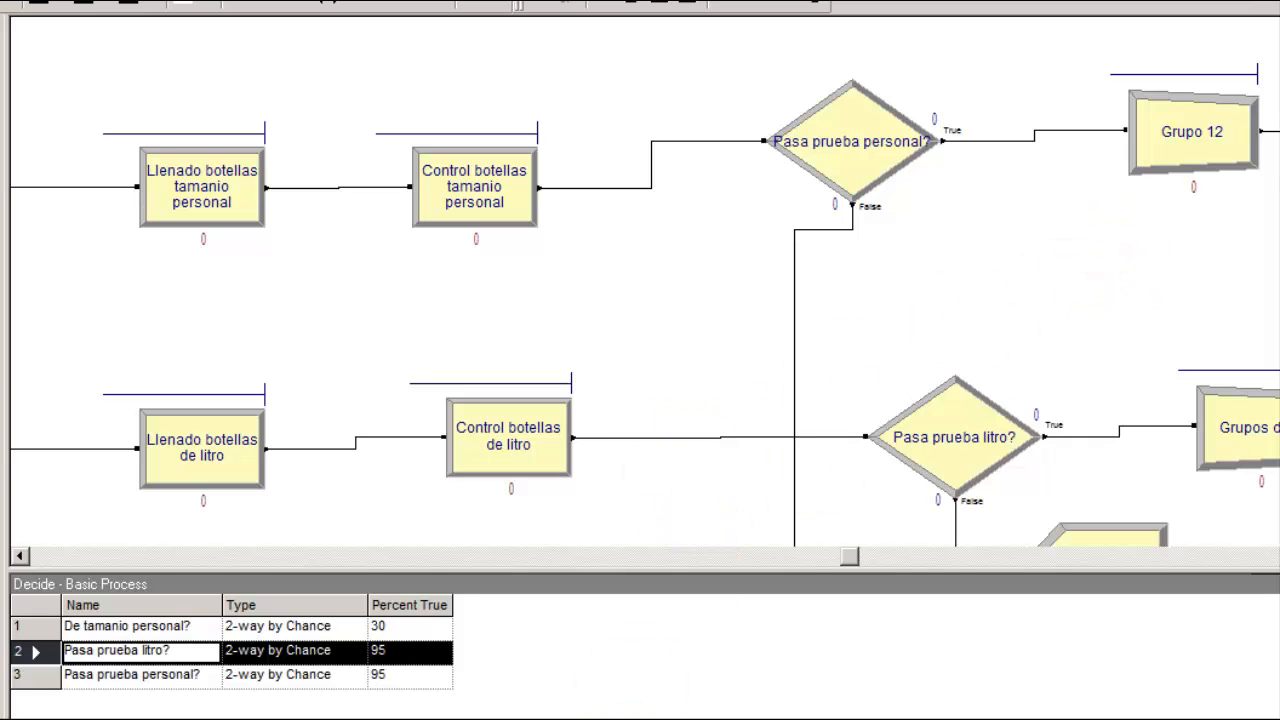
key(alt+Tab)
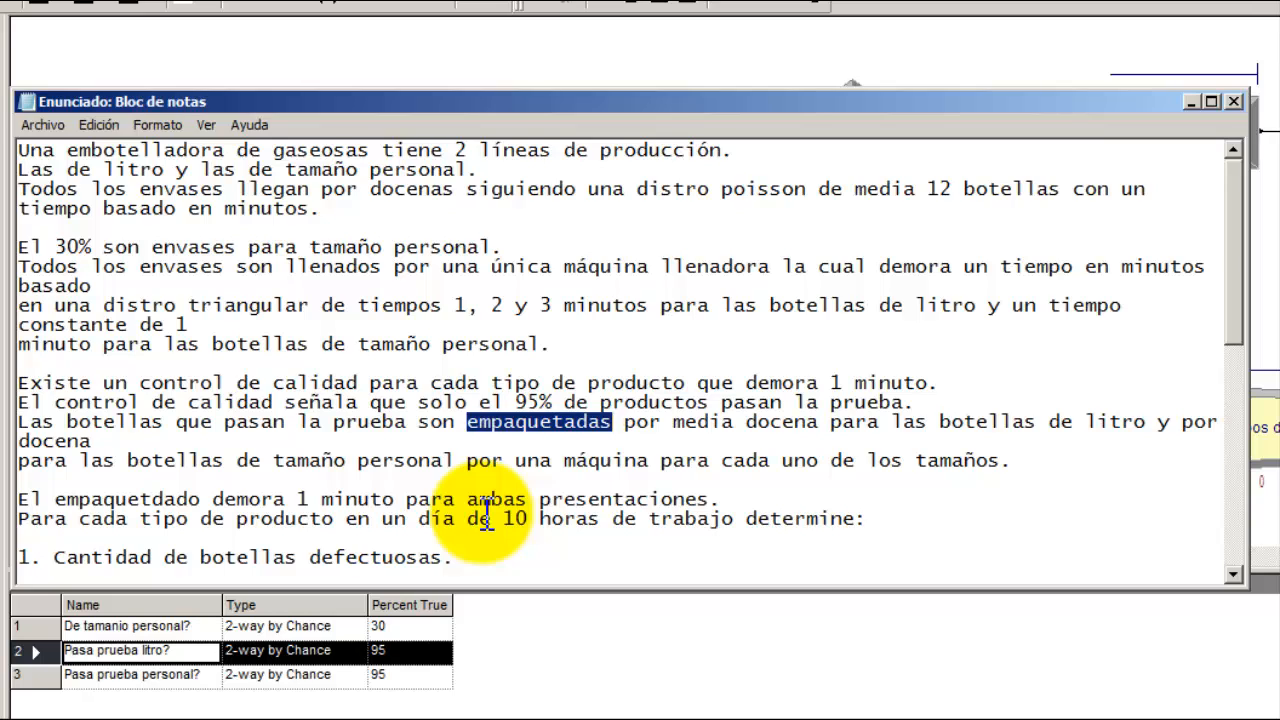
click(539, 71)
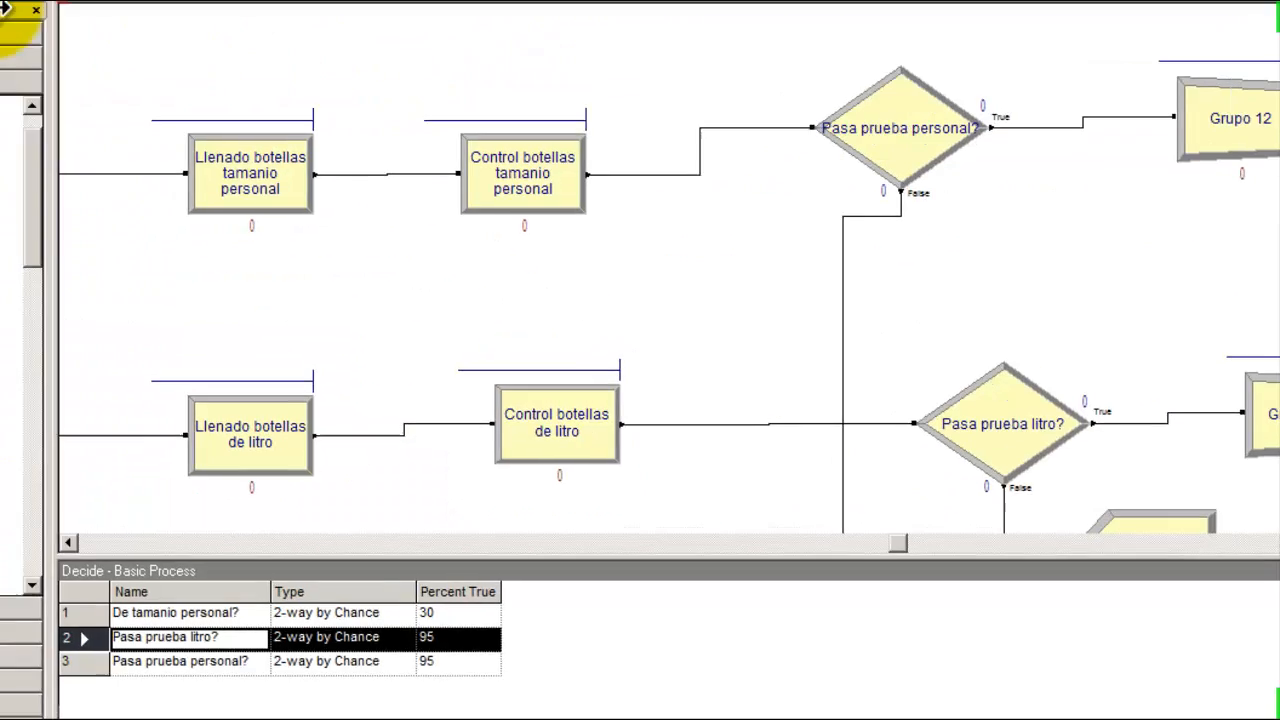
- Find the Batch module in the Basic Process template and display its list of batches
click(115, 163)
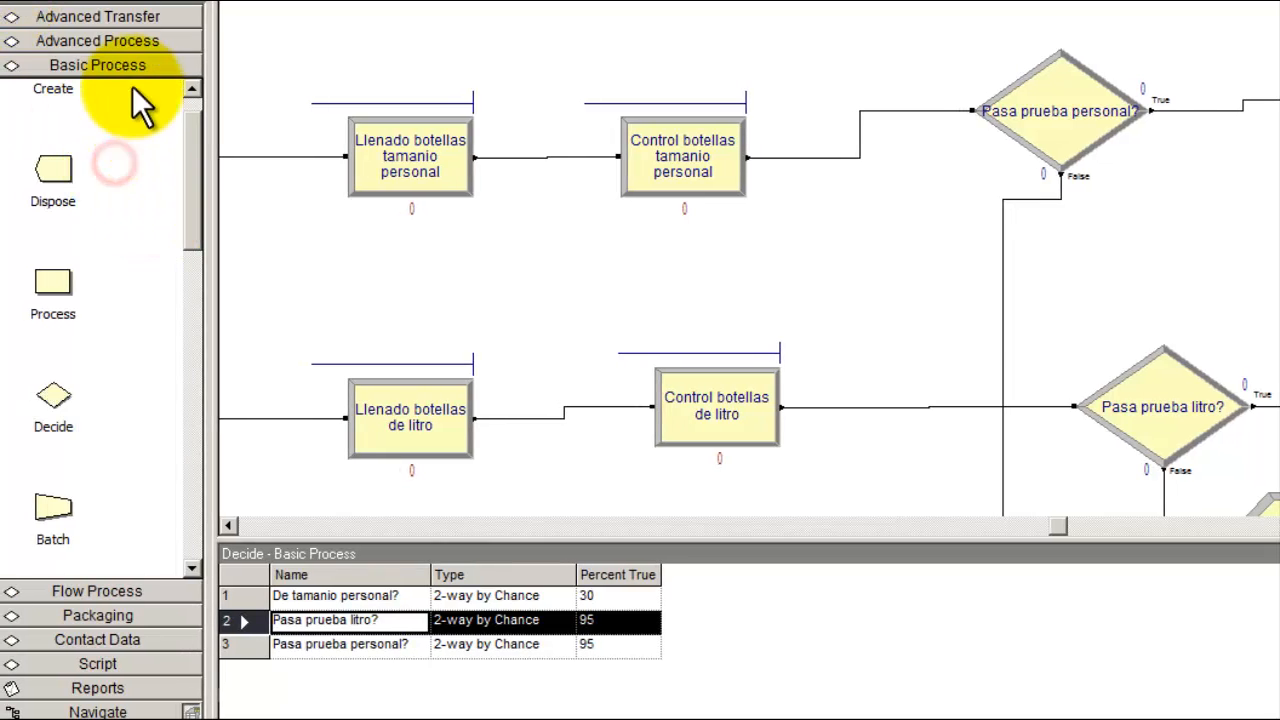
drag(194, 224, 194, 271)
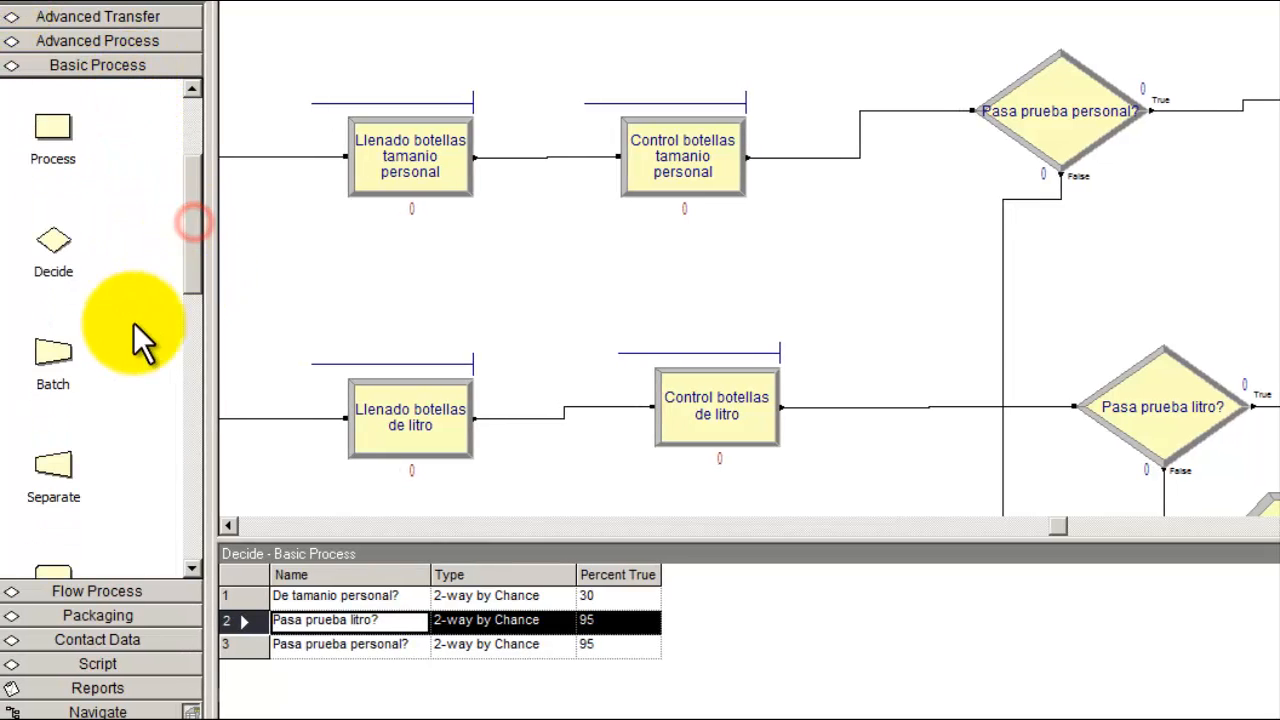
click(60, 352)
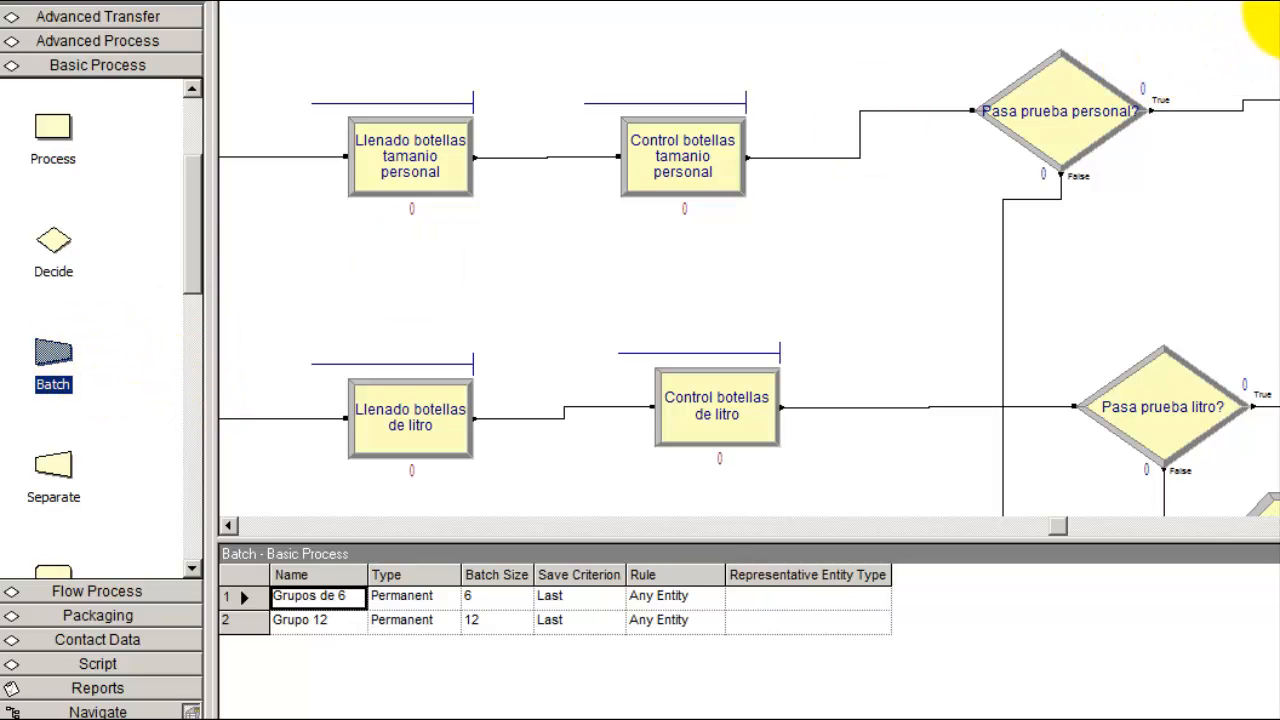
click(1274, 8)
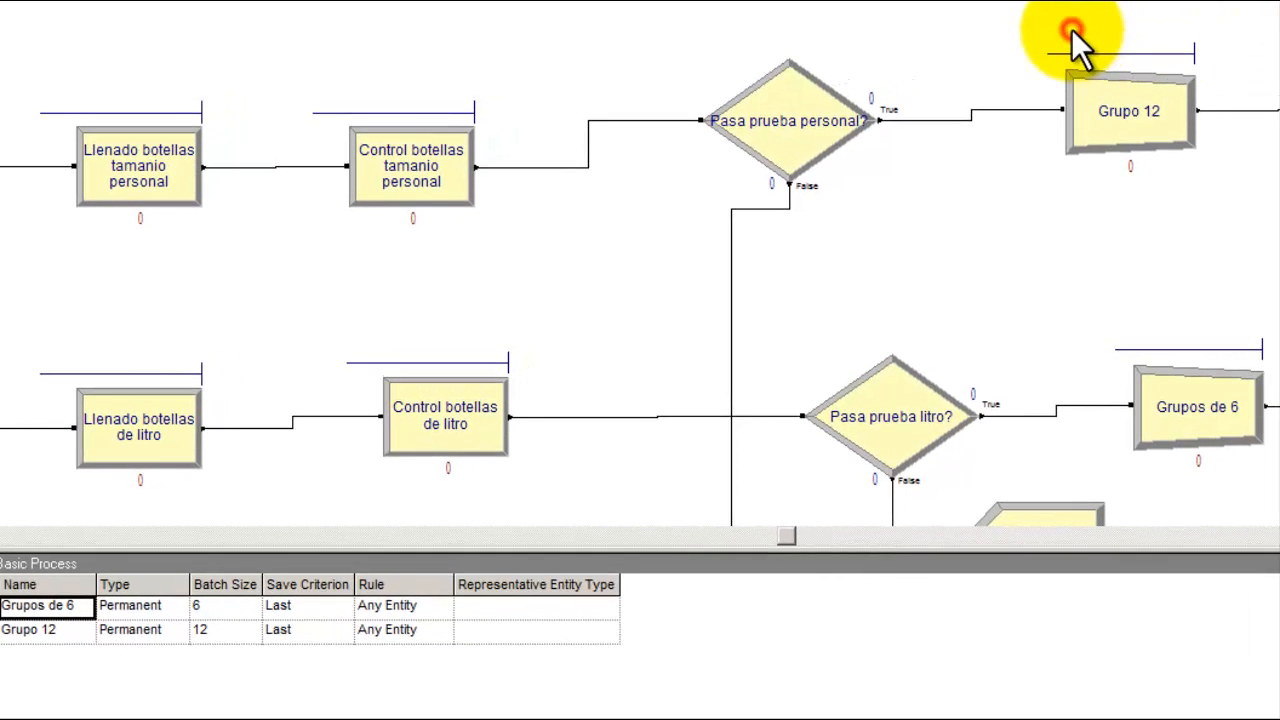
- Trace the path from each Pasa prueba decision to its batch module, Grupo 12 and Grupos de 6
click(799, 125)
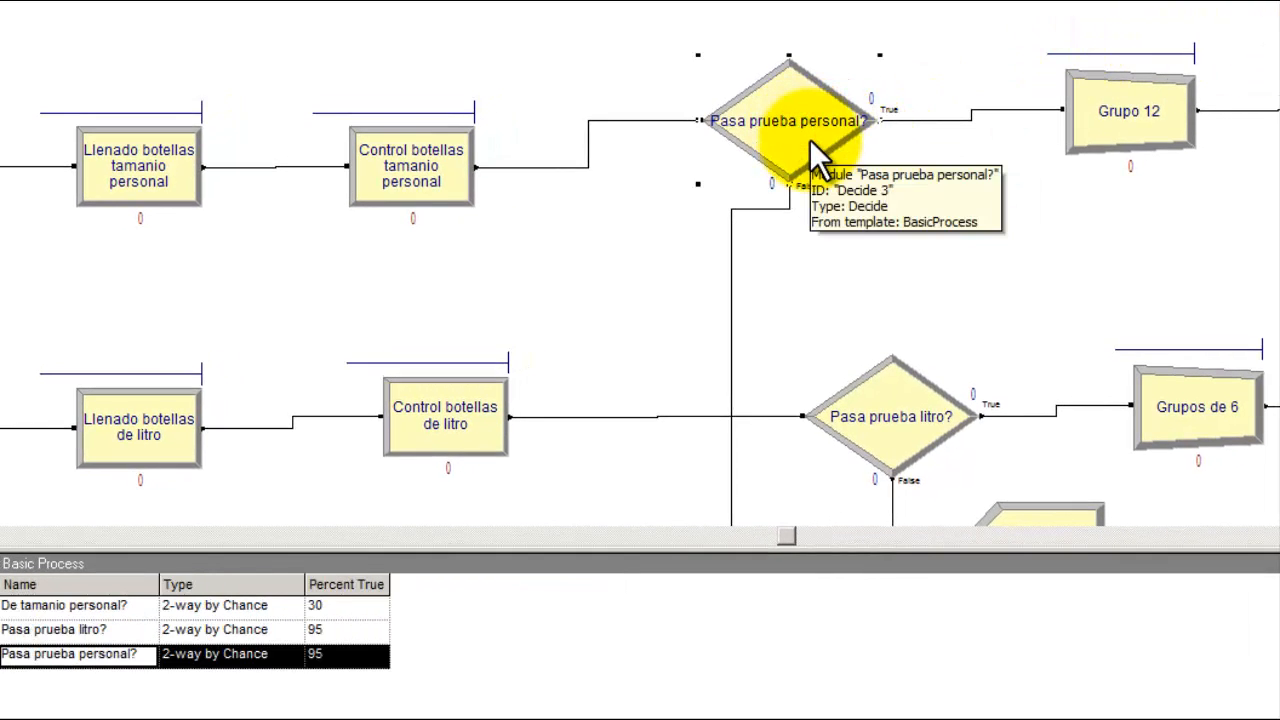
click(1133, 132)
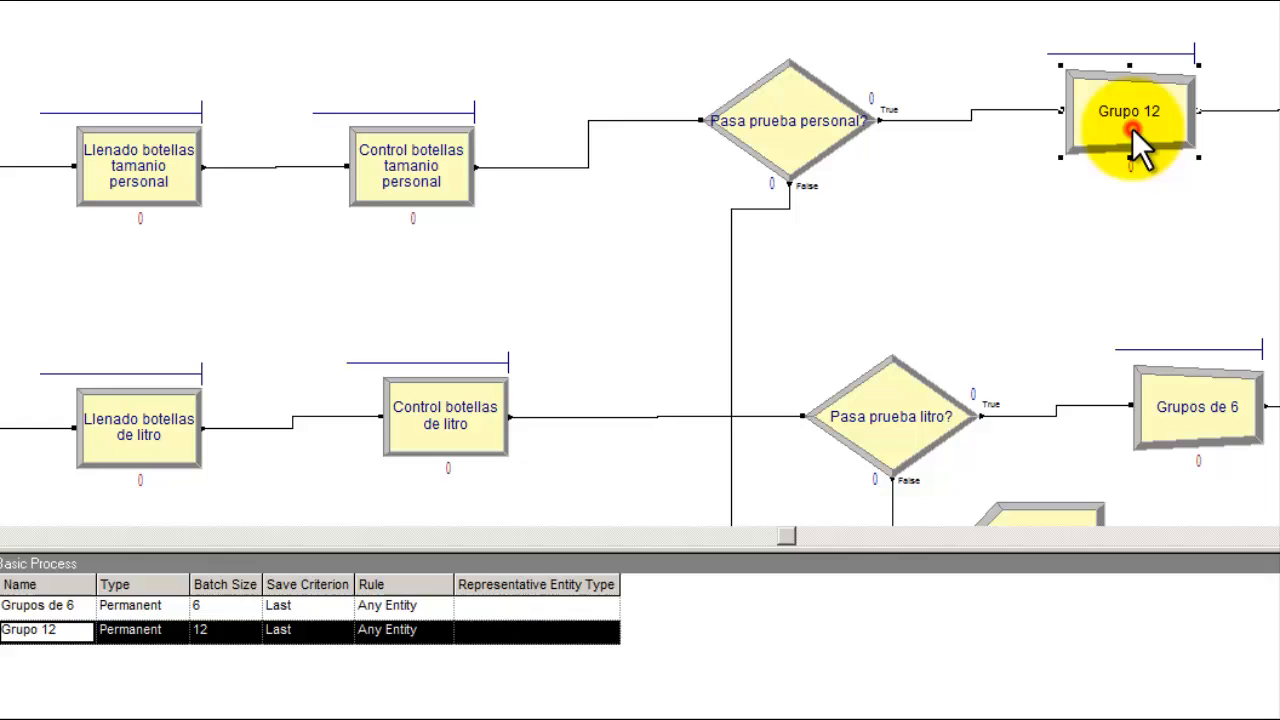
click(960, 410)
click(1158, 425)
click(1078, 262)
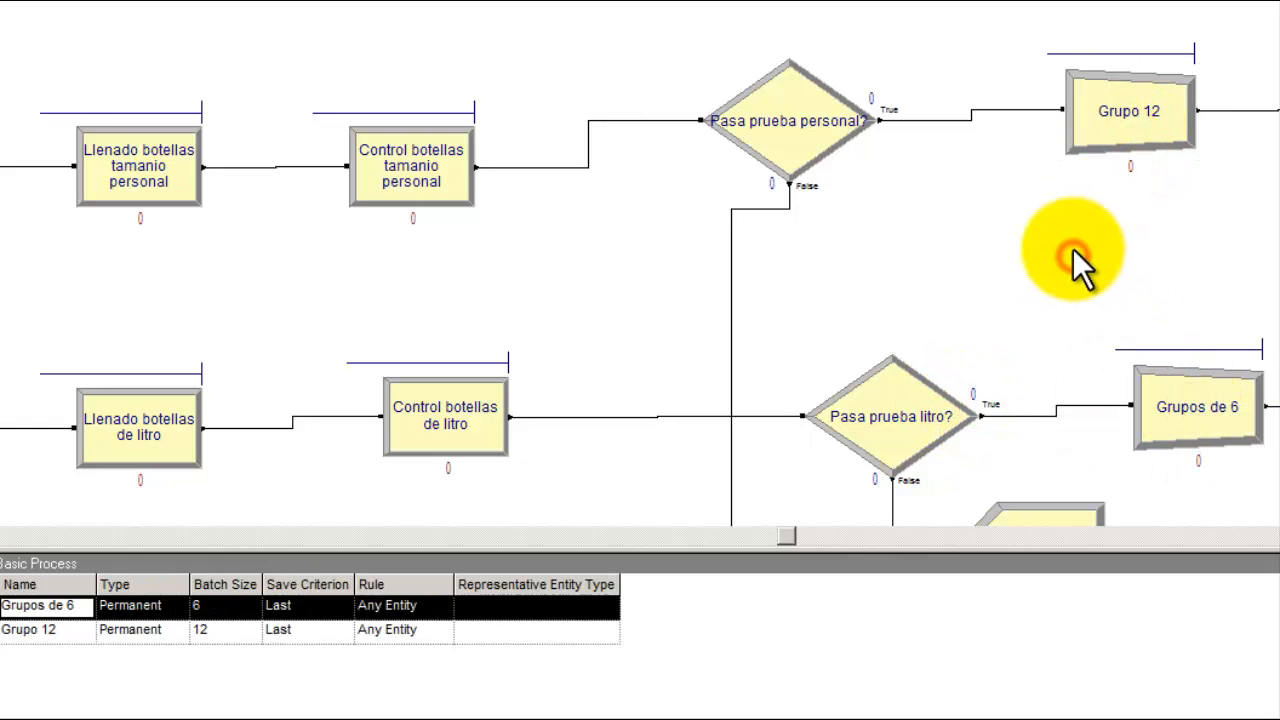
- Review the batch size and save criterion of Grupo 12 and the settings of Grupos de 6, cancelling both dialogs
double_click(1105, 124)
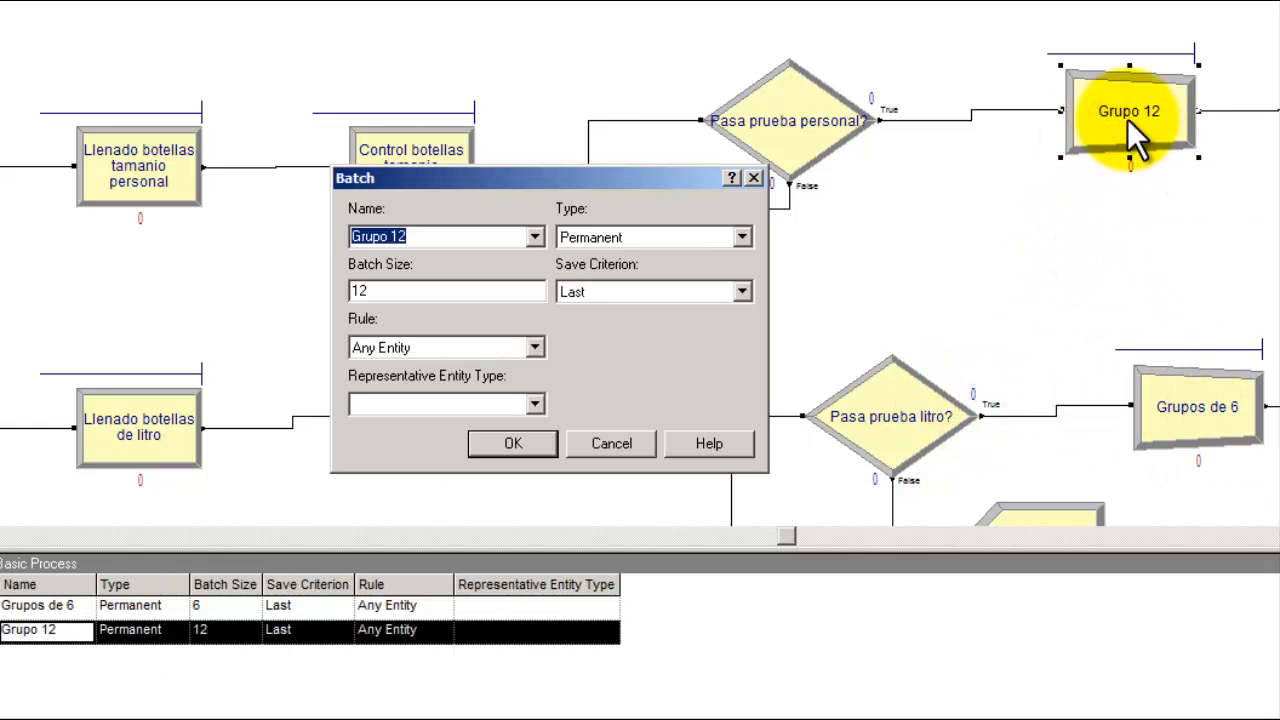
double_click(409, 290)
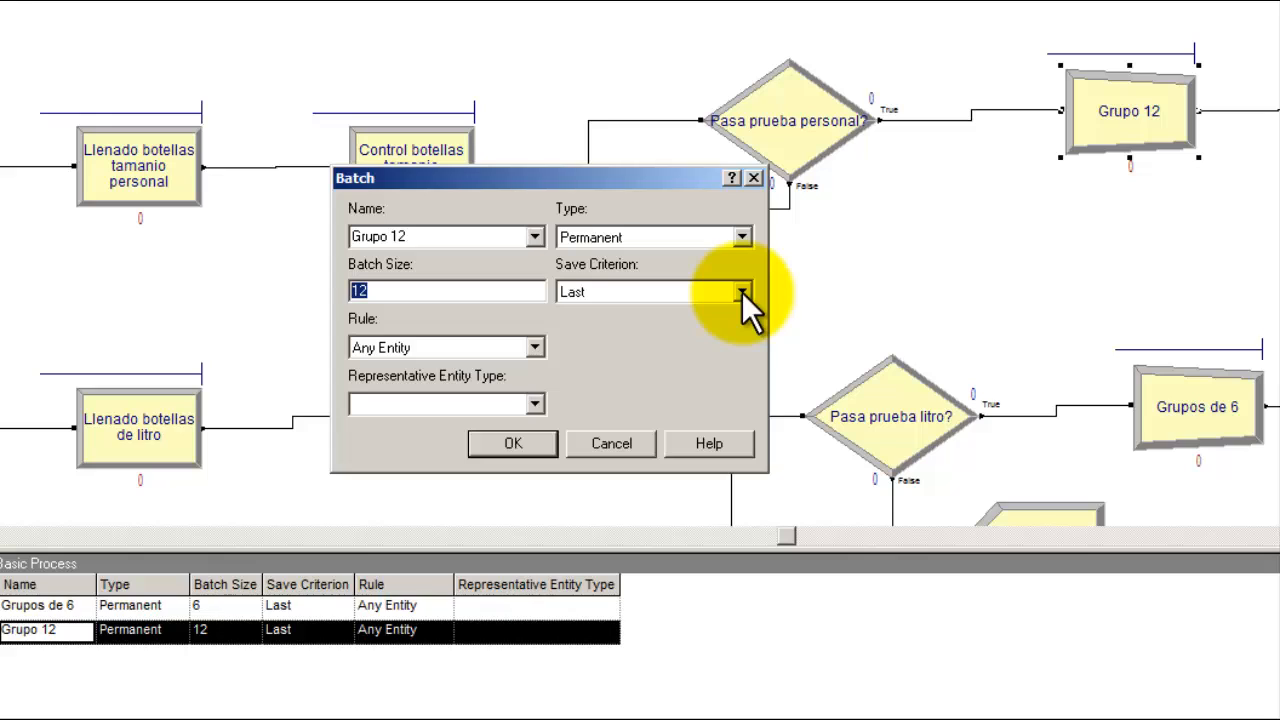
click(629, 442)
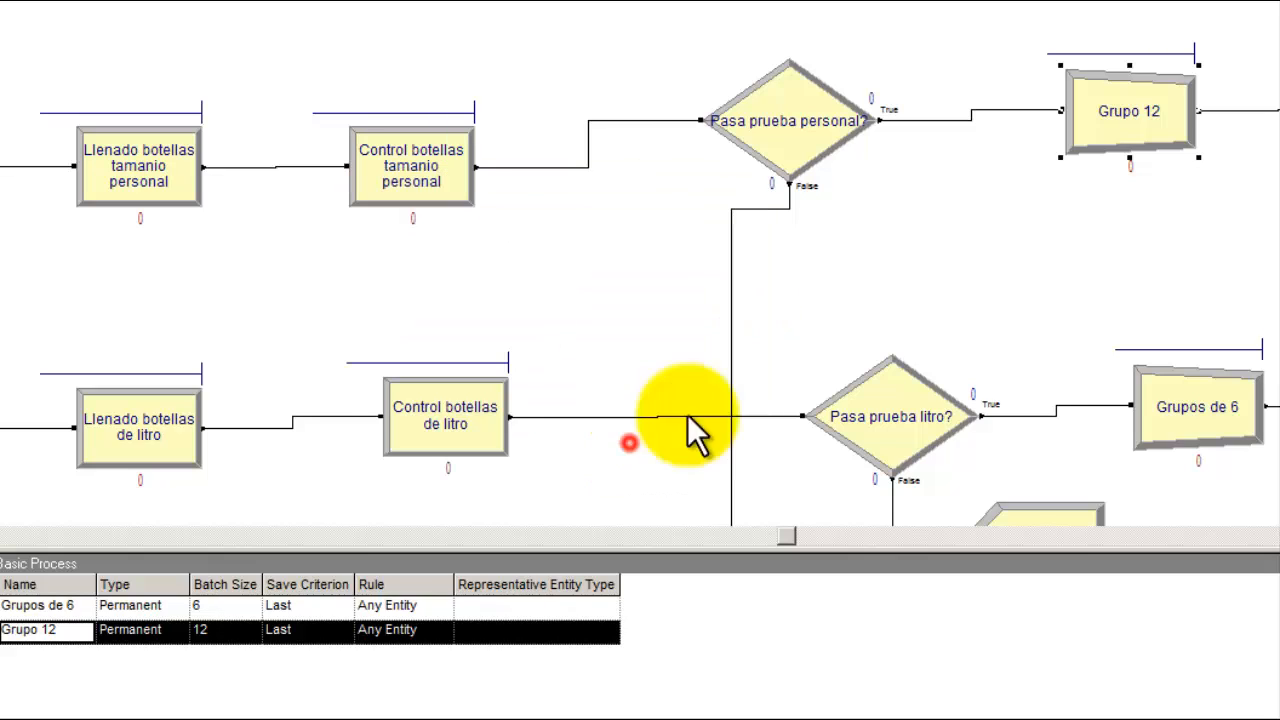
double_click(1148, 412)
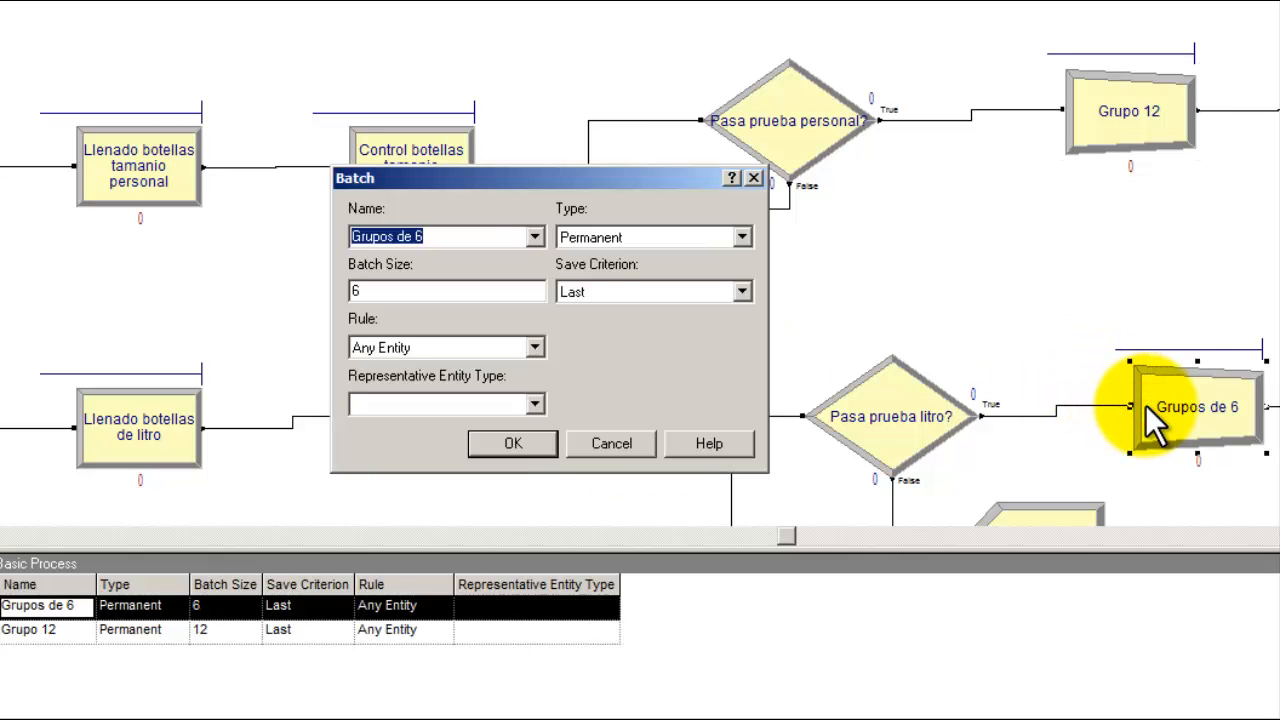
click(618, 446)
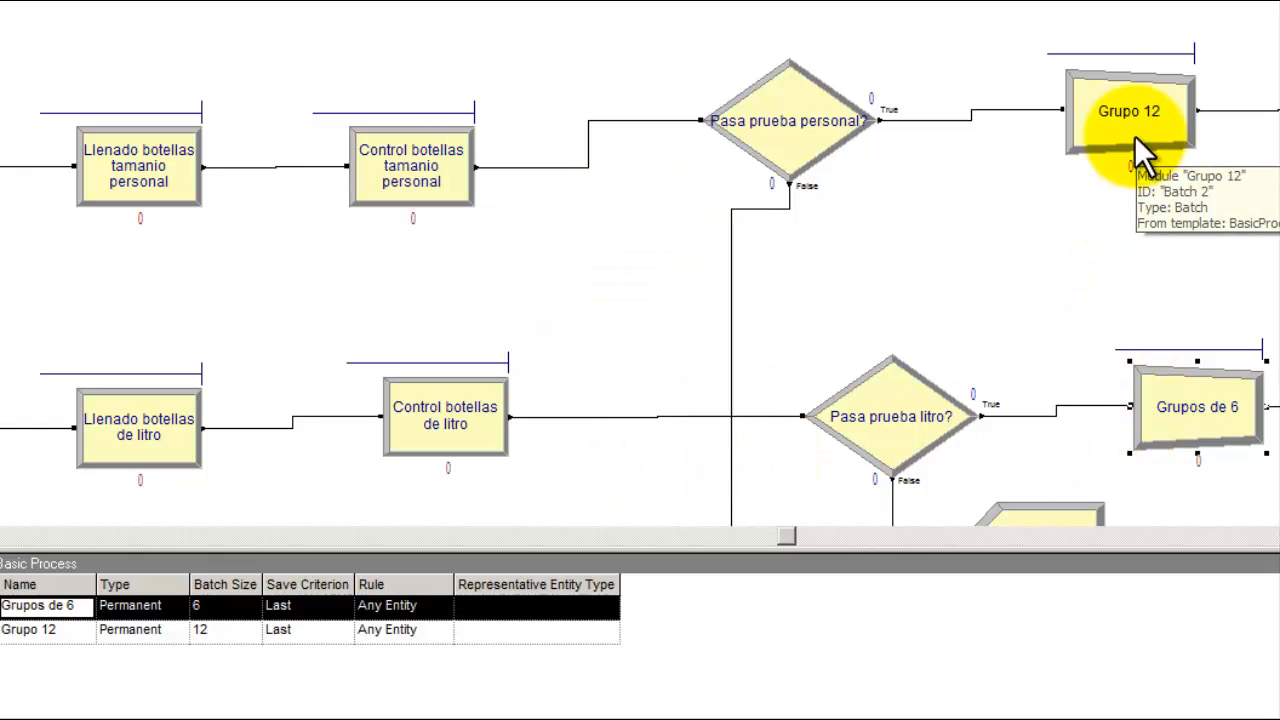
- Inspect the batch type options of Grupo 12, keep Permanent, and accept the settings
double_click(1134, 137)
click(741, 243)
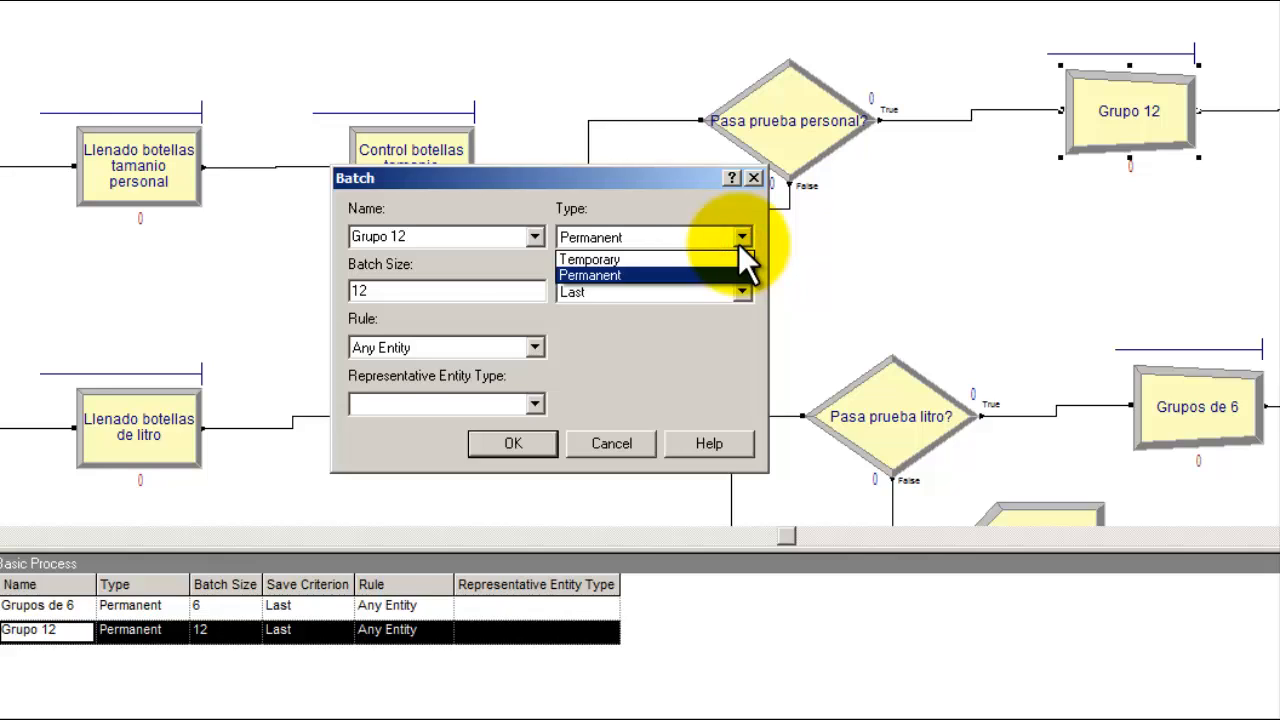
click(740, 243)
click(553, 437)
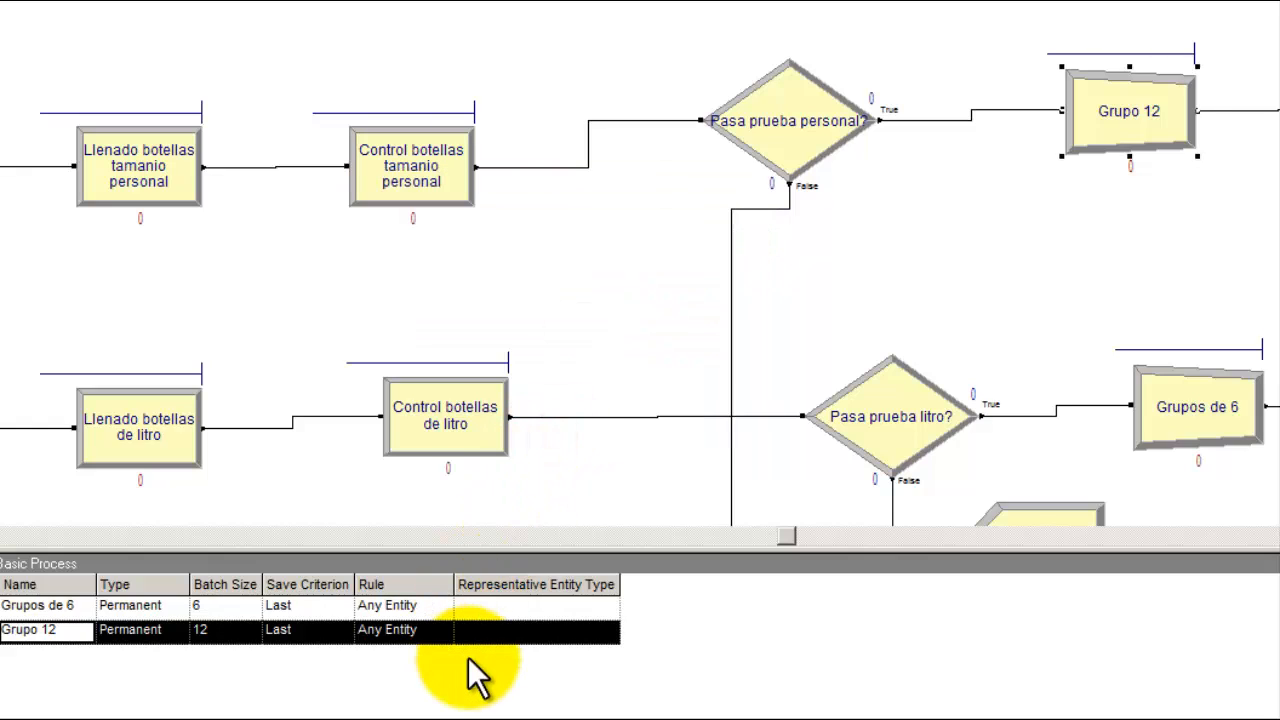
- Show the flowchart up to the Empaquetado processes, recheck the batch type of Grupo 12, and cancel its dialog
click(1279, 537)
click(1279, 537)
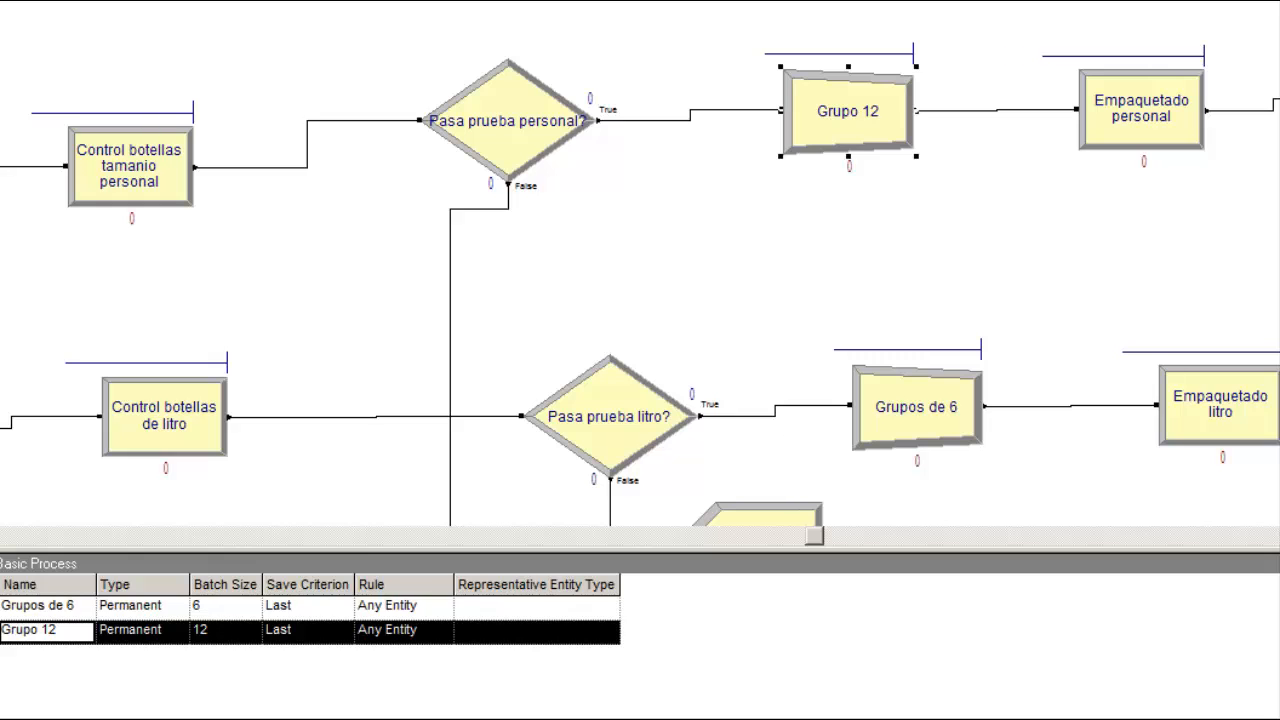
double_click(858, 135)
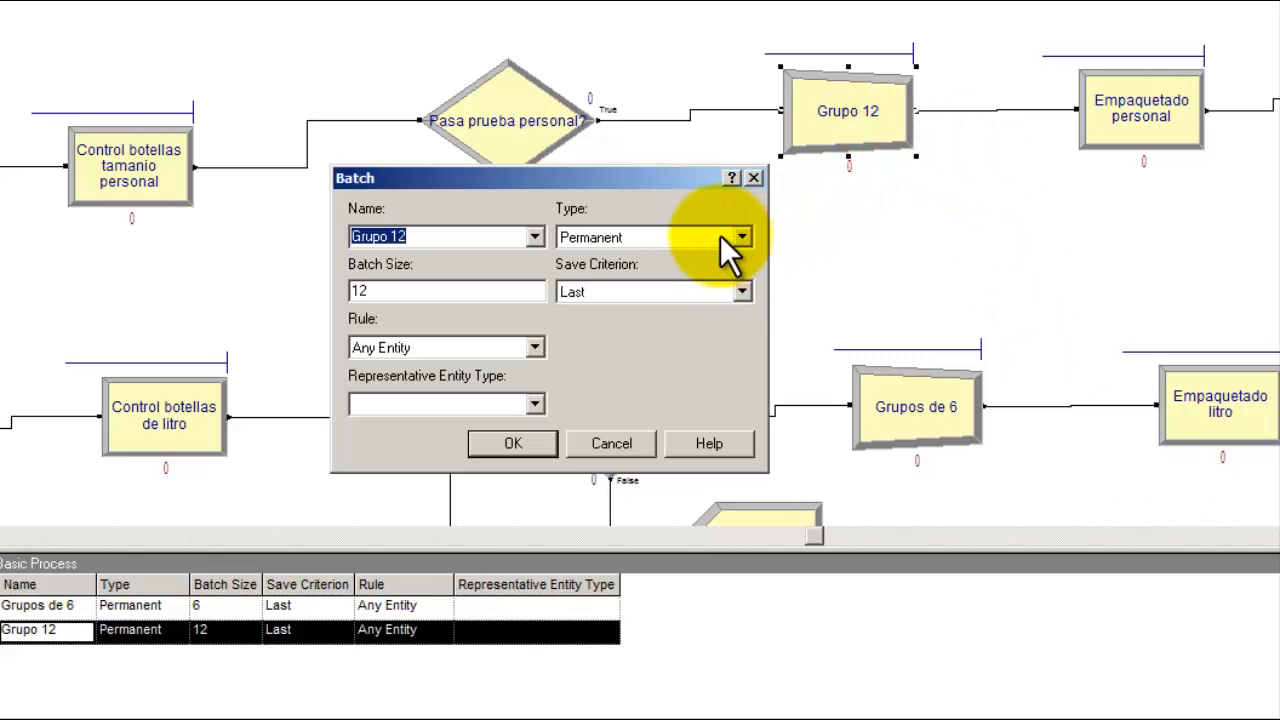
click(623, 442)
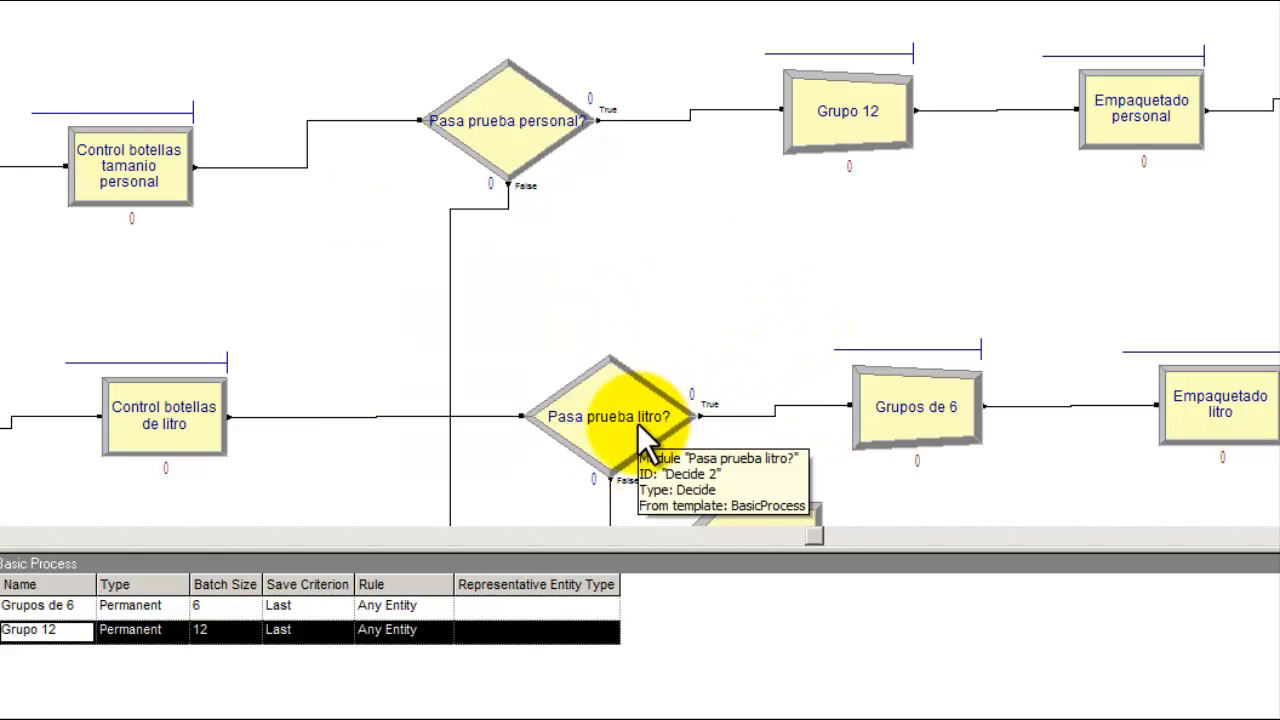
- Reopen the Grupo 12 settings, examine the batch size and rule, and accept them
double_click(893, 127)
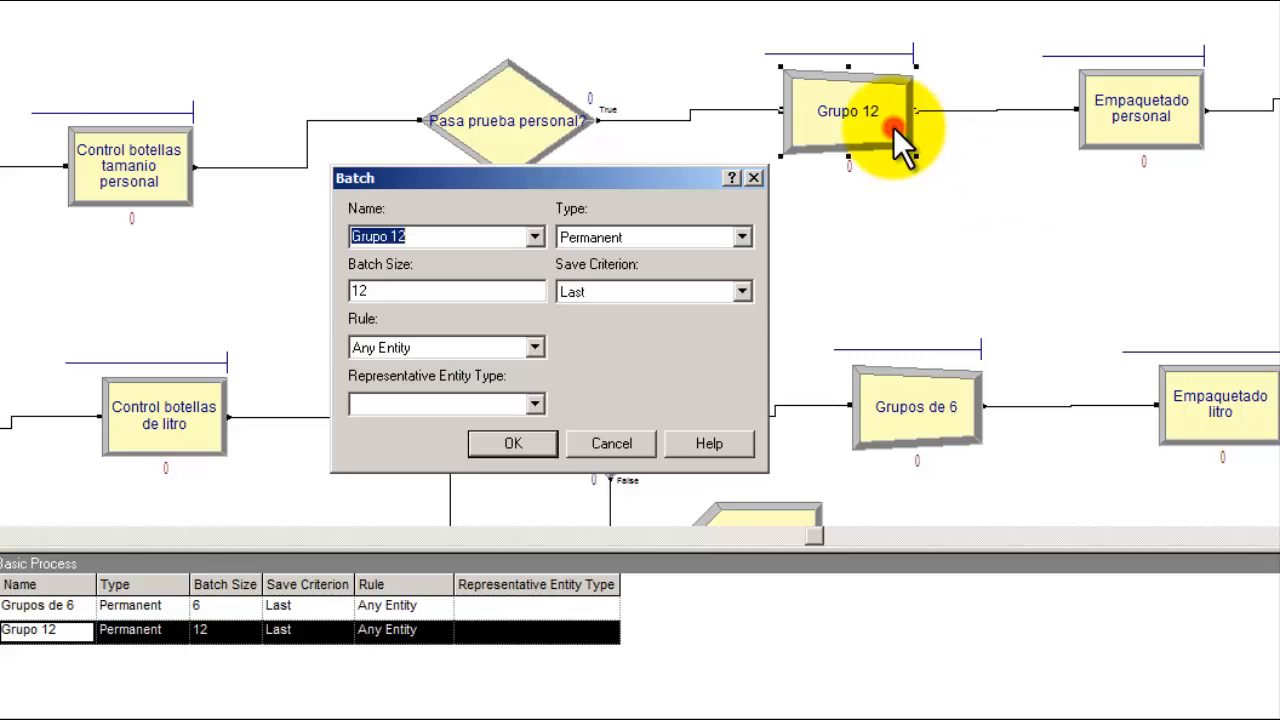
click(443, 297)
double_click(443, 297)
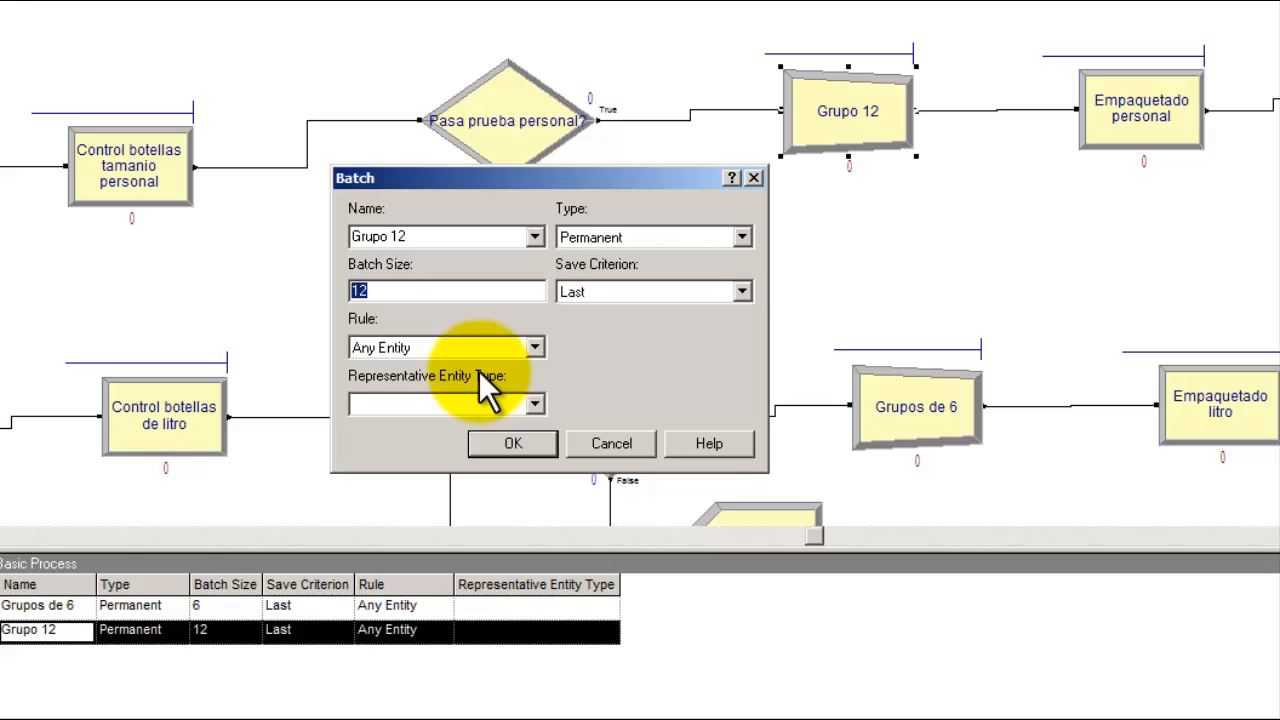
click(500, 443)
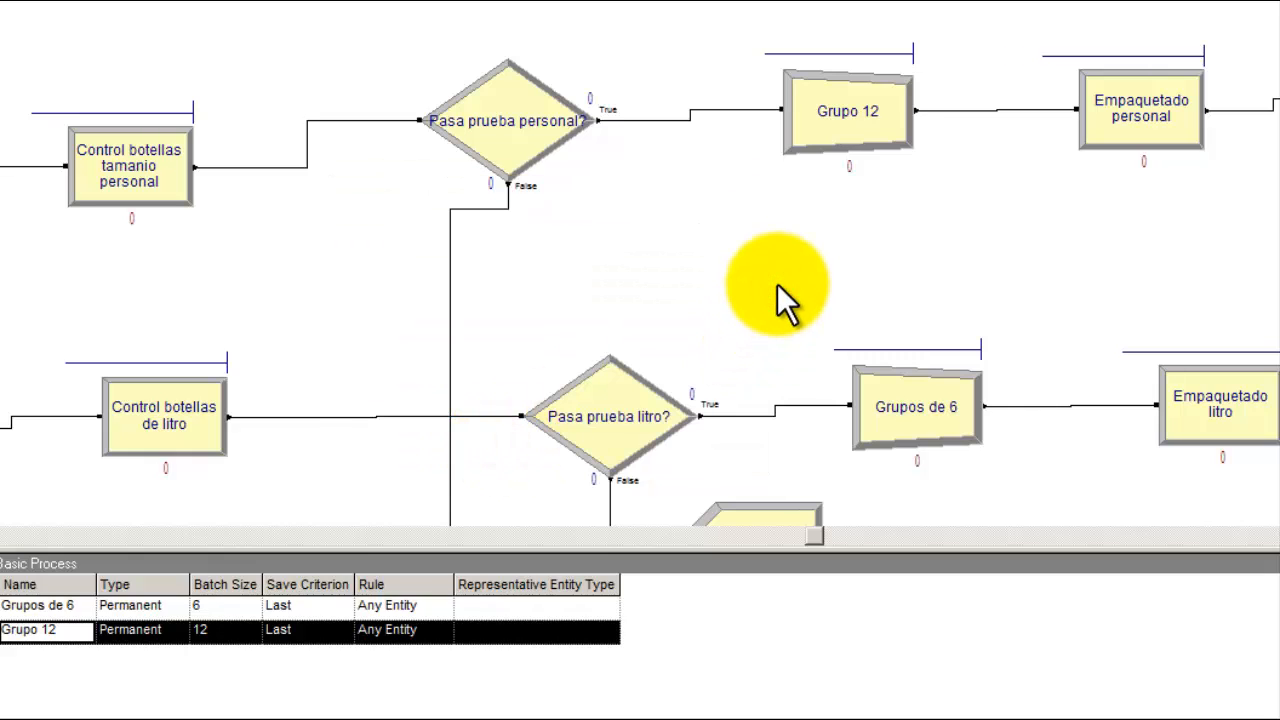
- Compare the Empaquetado personal process with the two Control botellas processes and locate the Process module in the Basic Process template
click(1113, 116)
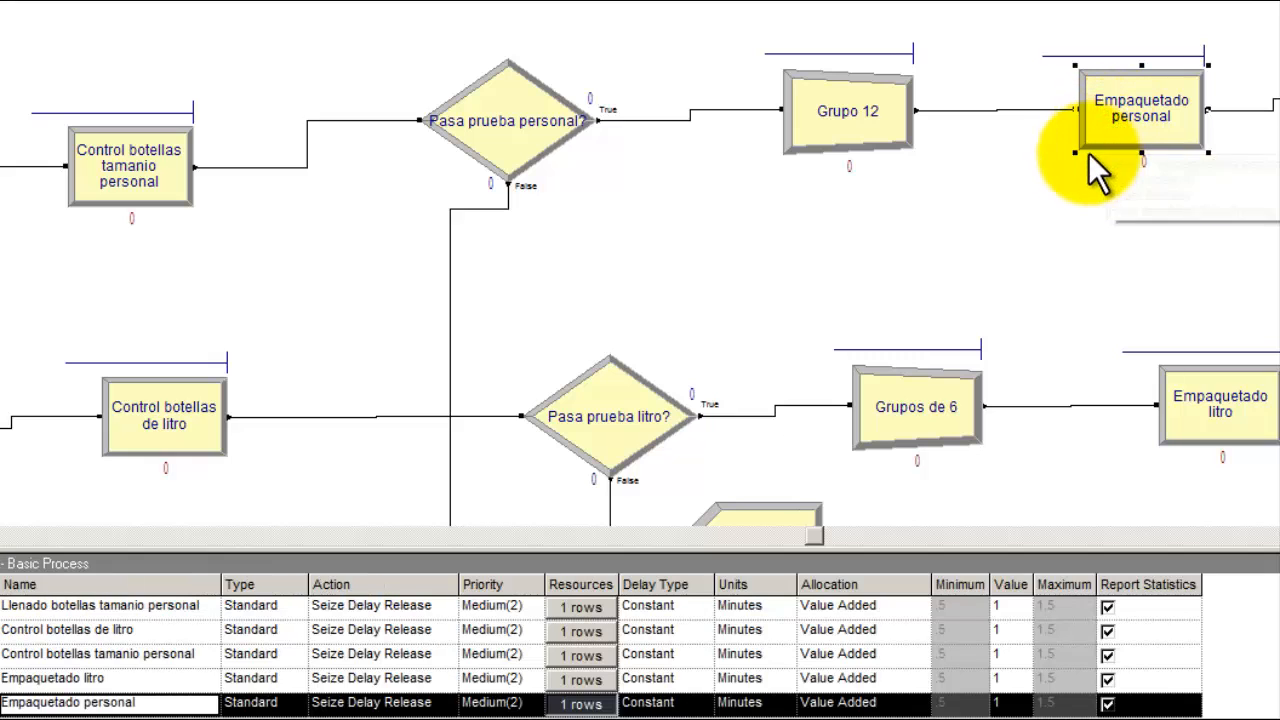
click(155, 175)
click(180, 410)
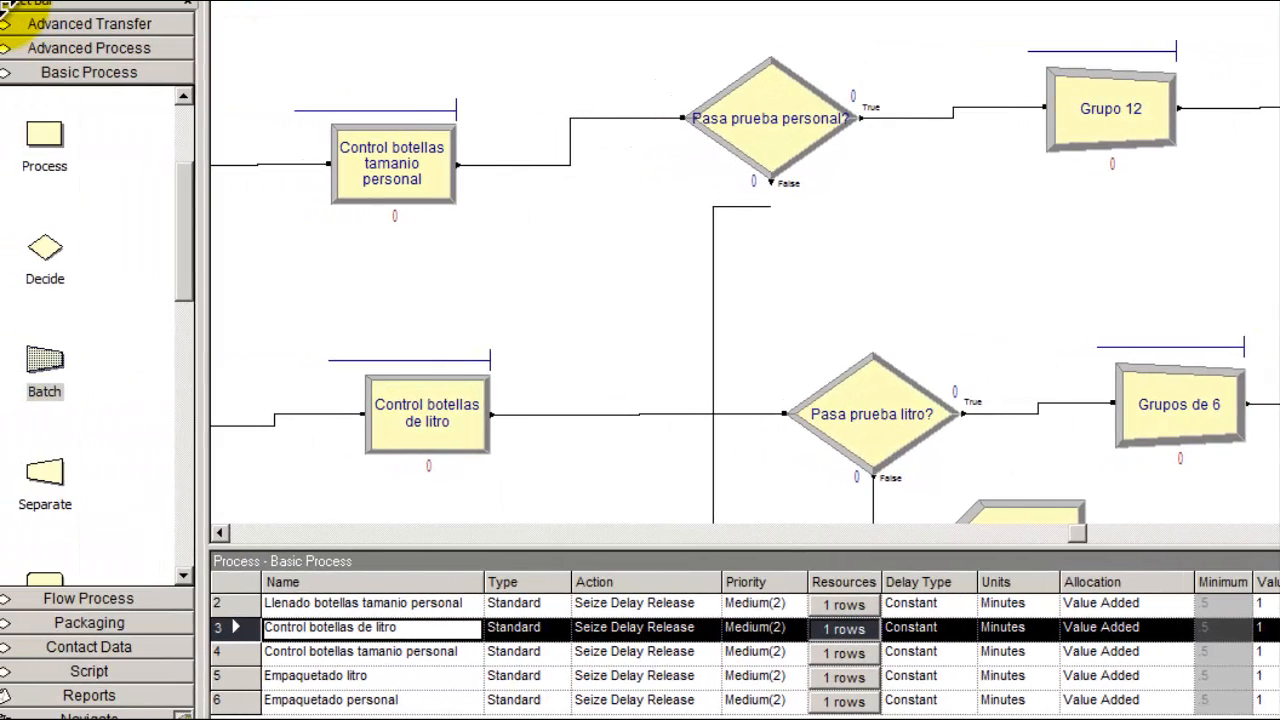
click(46, 136)
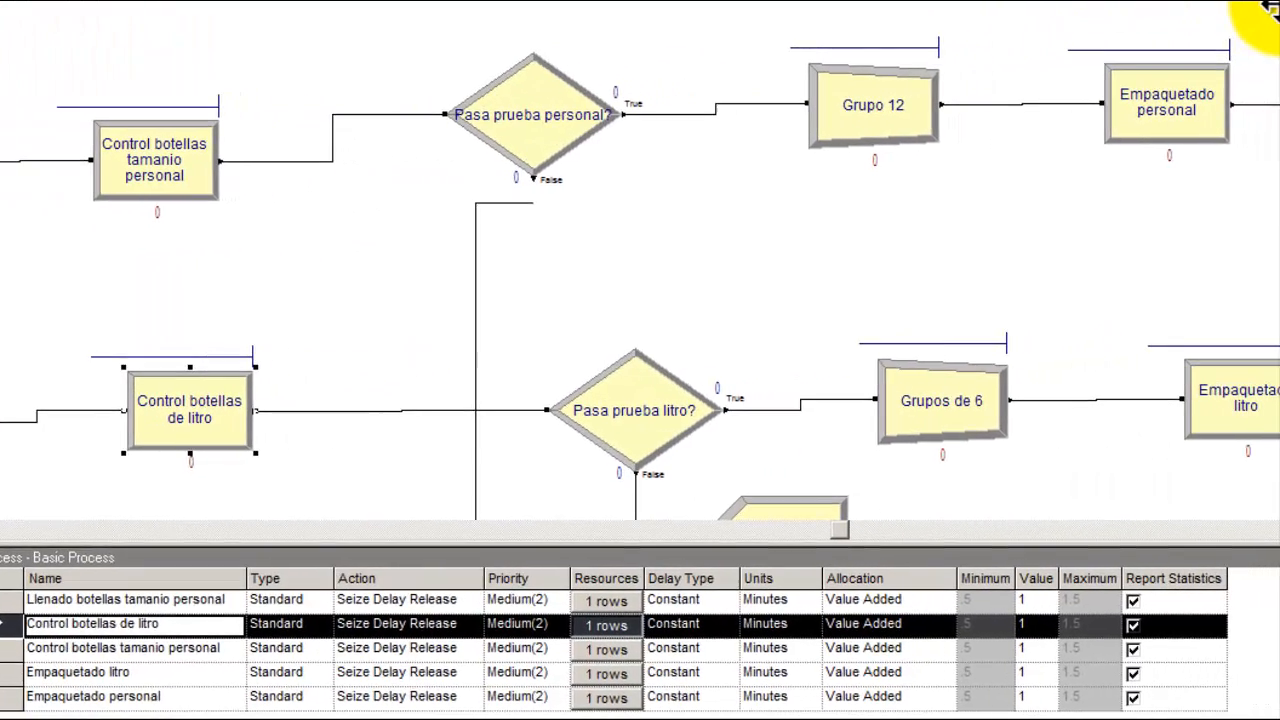
- Select the Empaquetado personal process, then recheck the Grupo 12 batch settings and close them without changes
click(1140, 115)
click(1046, 48)
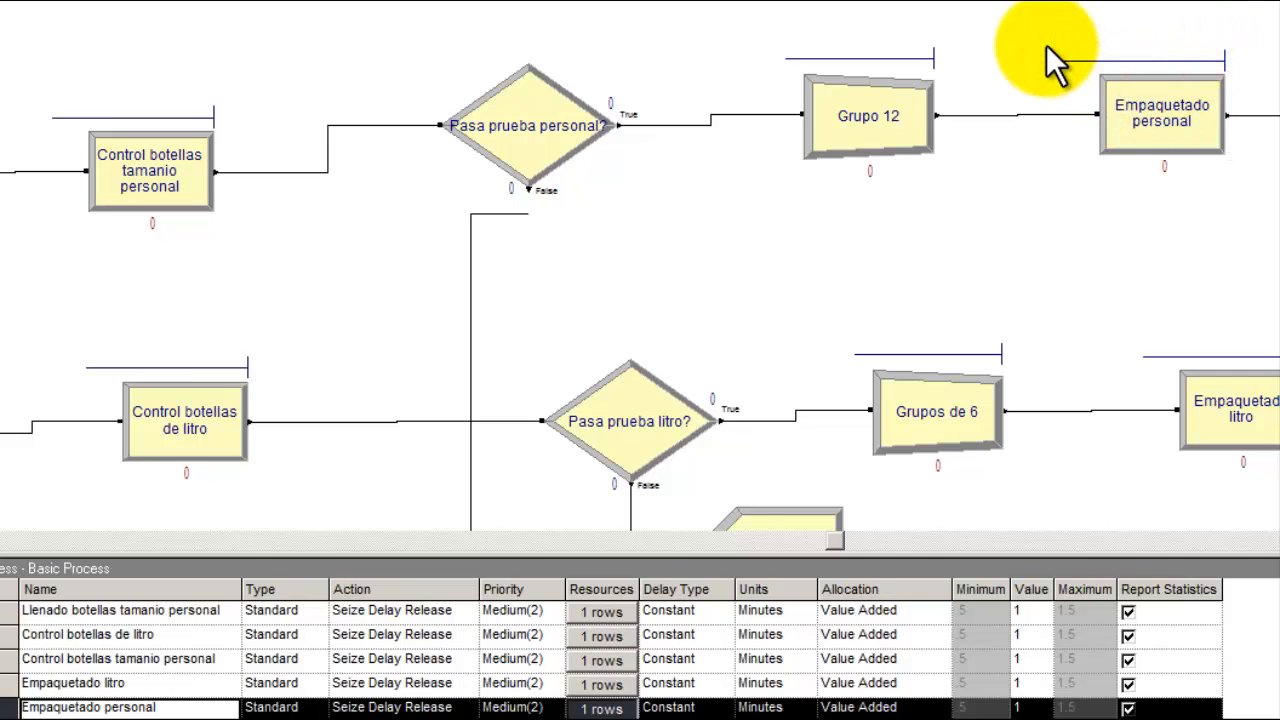
double_click(908, 118)
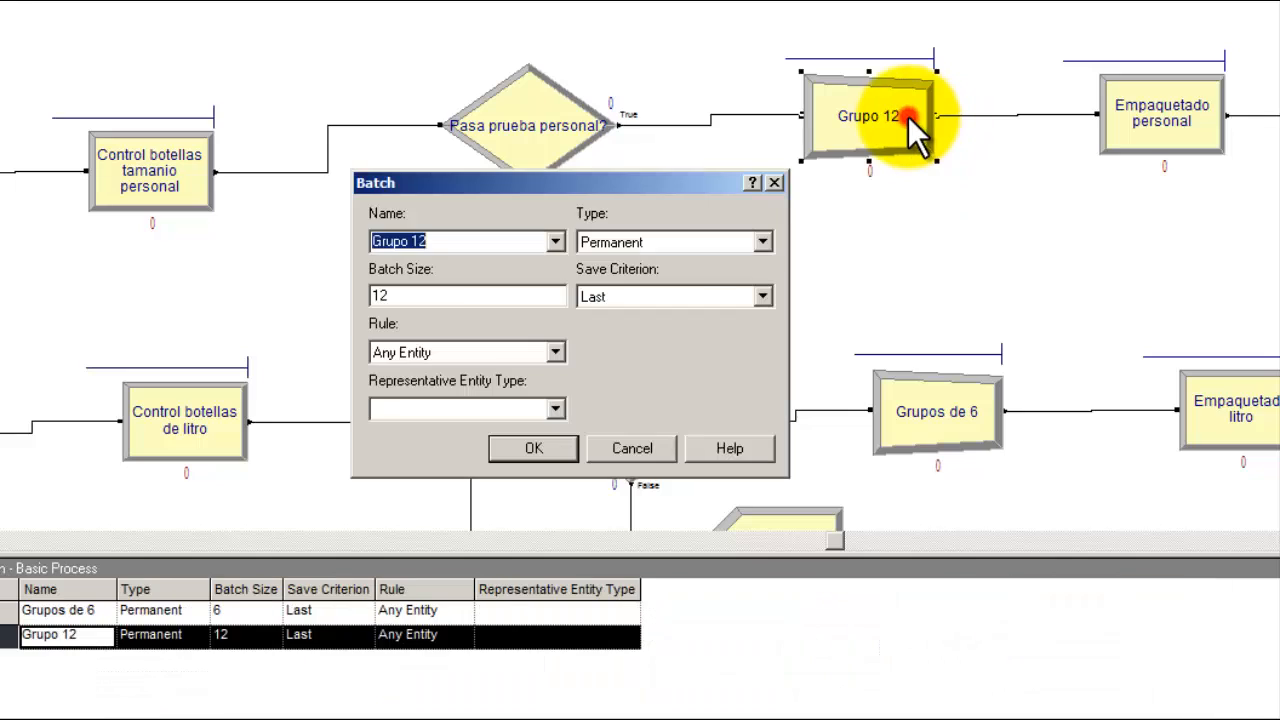
click(775, 184)
click(993, 218)
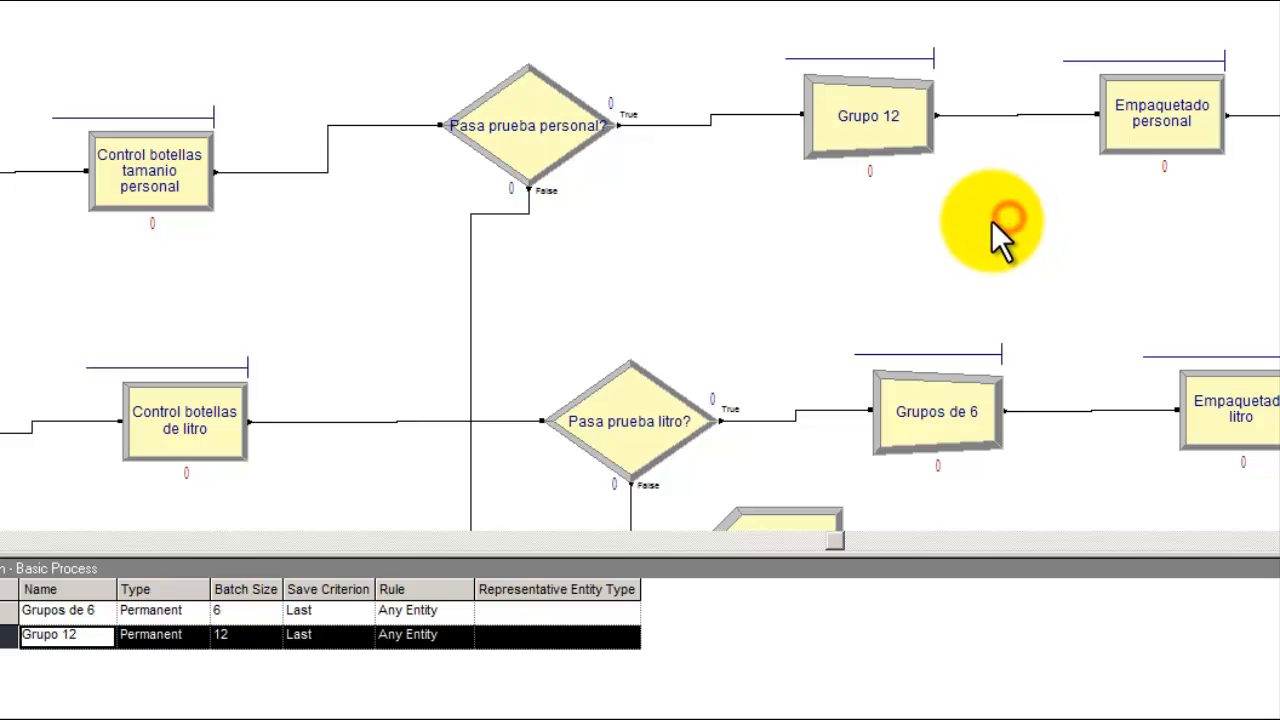
- Review the Empaquetado personal settings, including the action options, resource and delay, keep Seize Delay Release, and accept them
double_click(1155, 135)
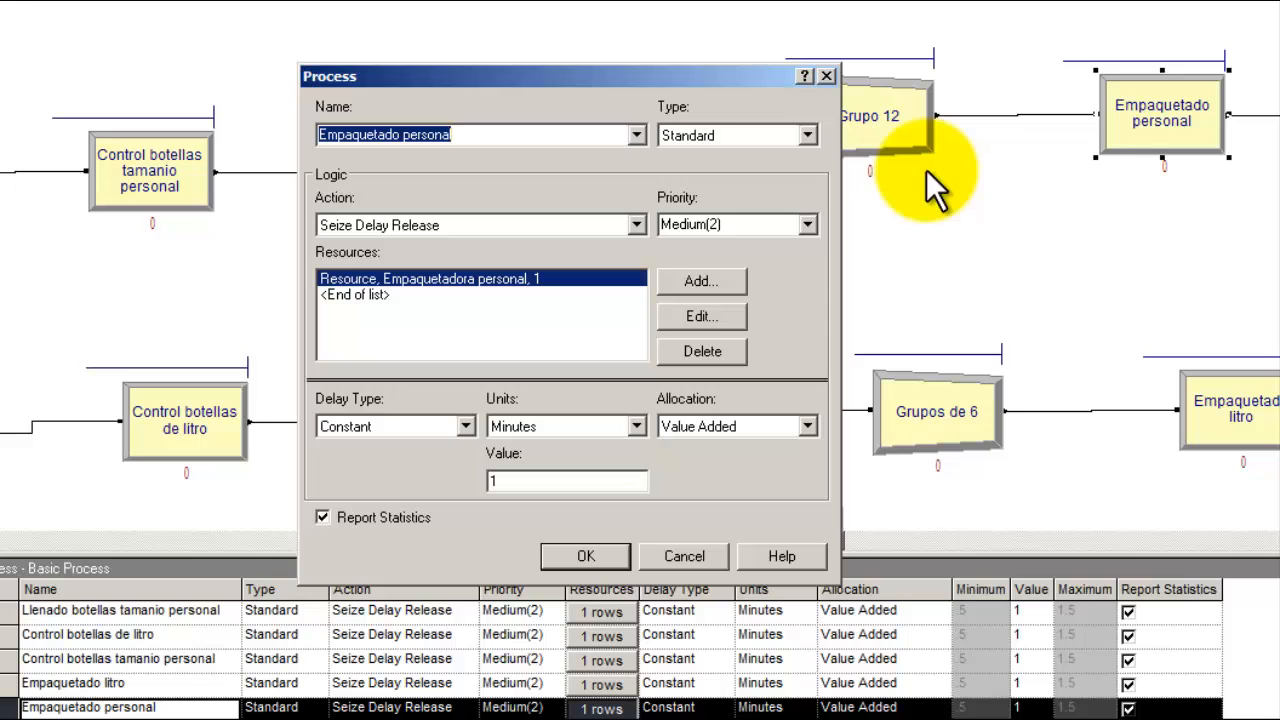
click(458, 229)
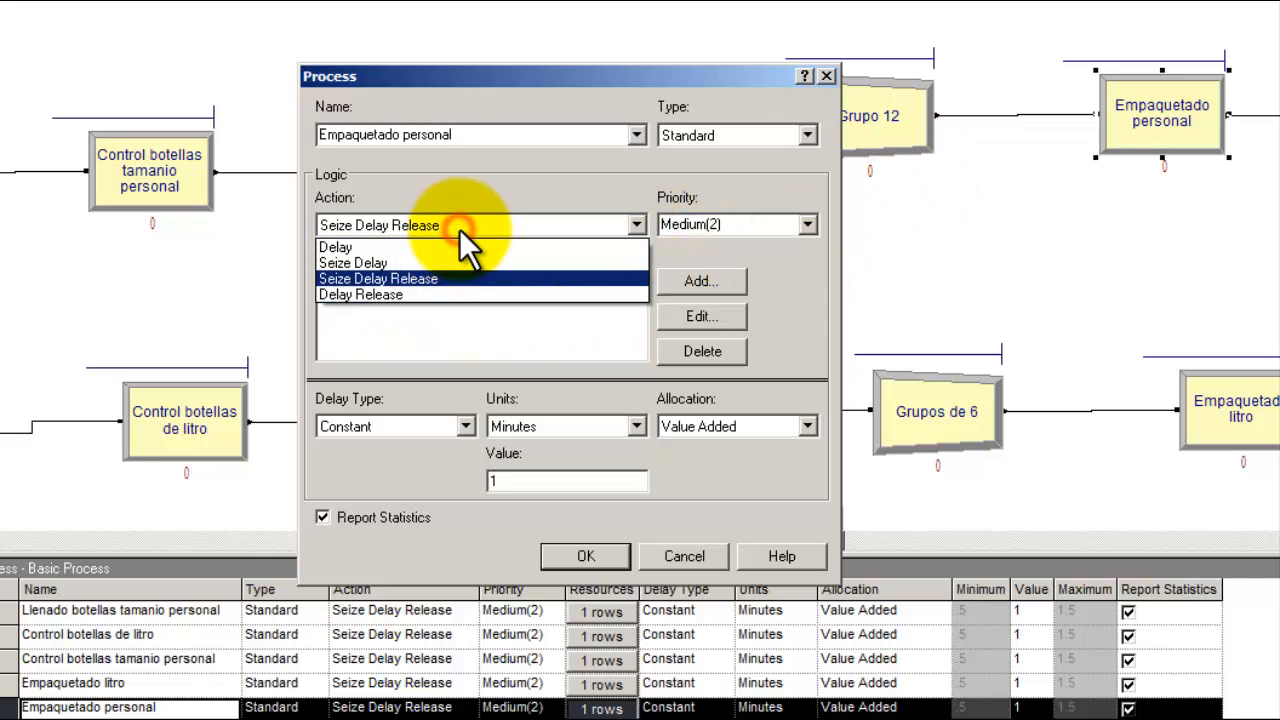
click(459, 228)
click(450, 286)
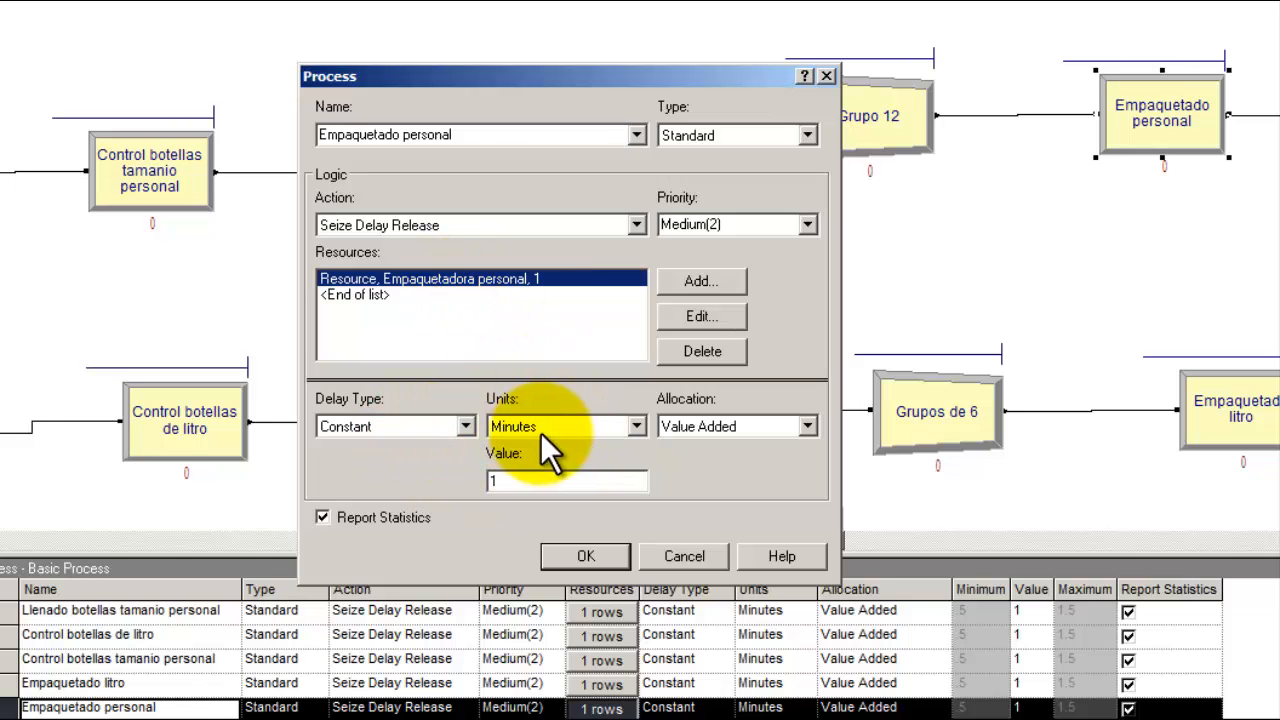
click(578, 558)
- Review the Empaquetado litro settings, including the resource and the constant delay value, and accept them
double_click(1230, 420)
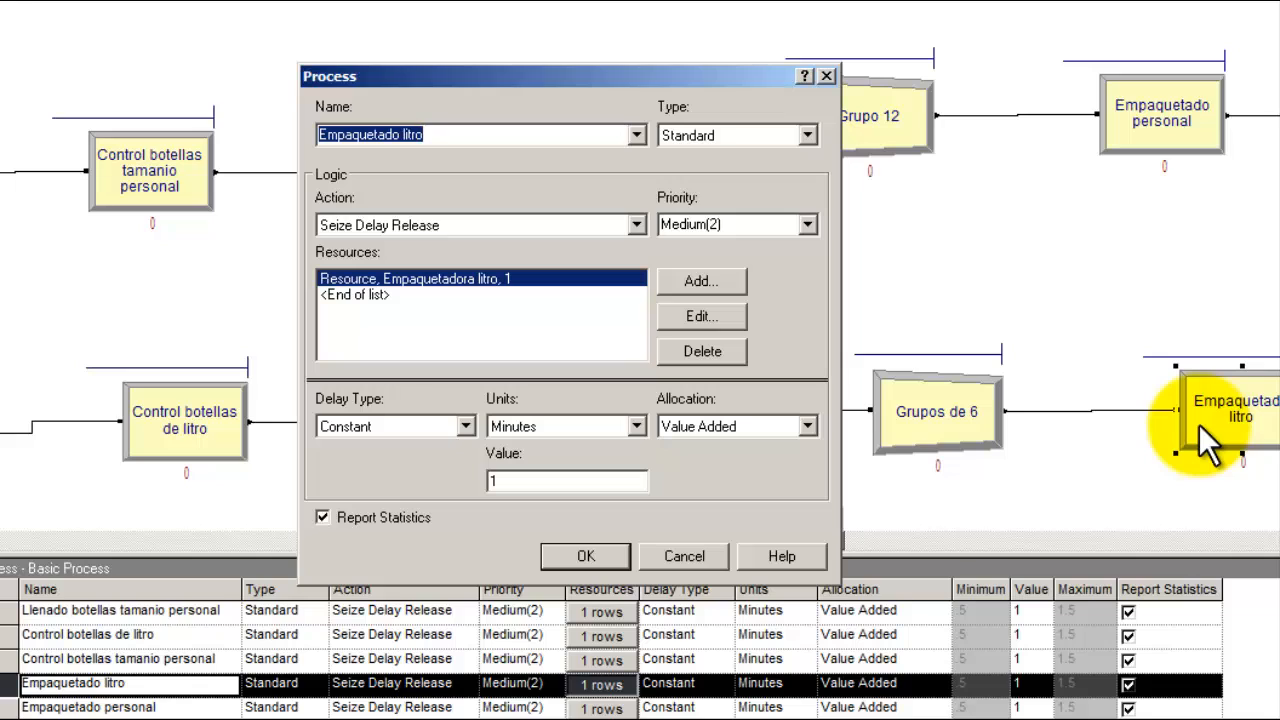
click(548, 474)
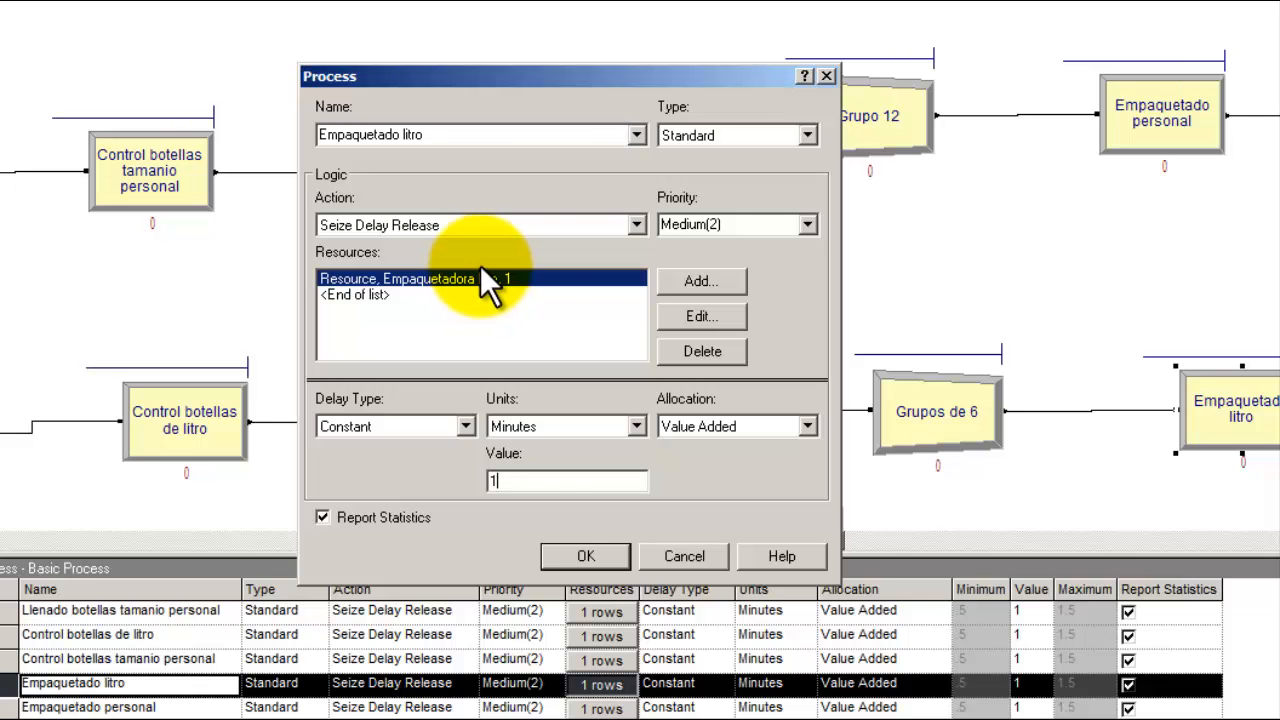
click(601, 556)
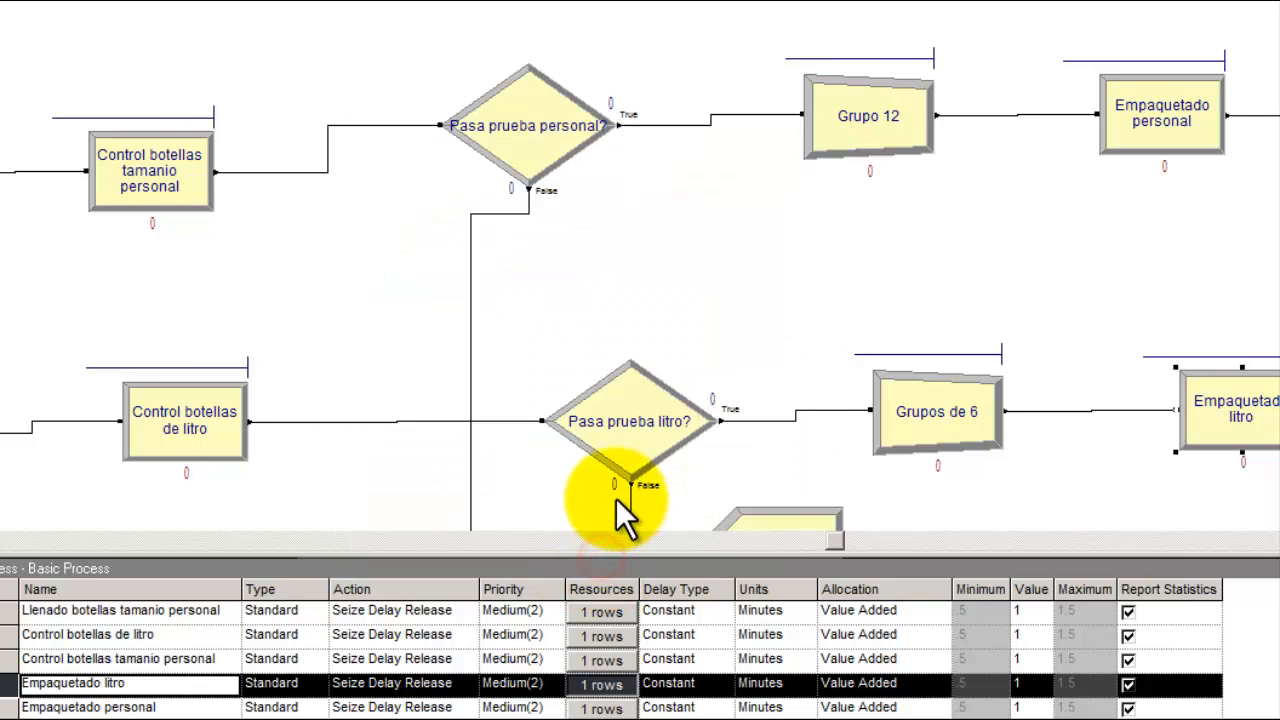
- Switch to the Enunciado text in Notepad and read the results requested for each product type, highlighting the defective-bottle question
key(alt+Tab)
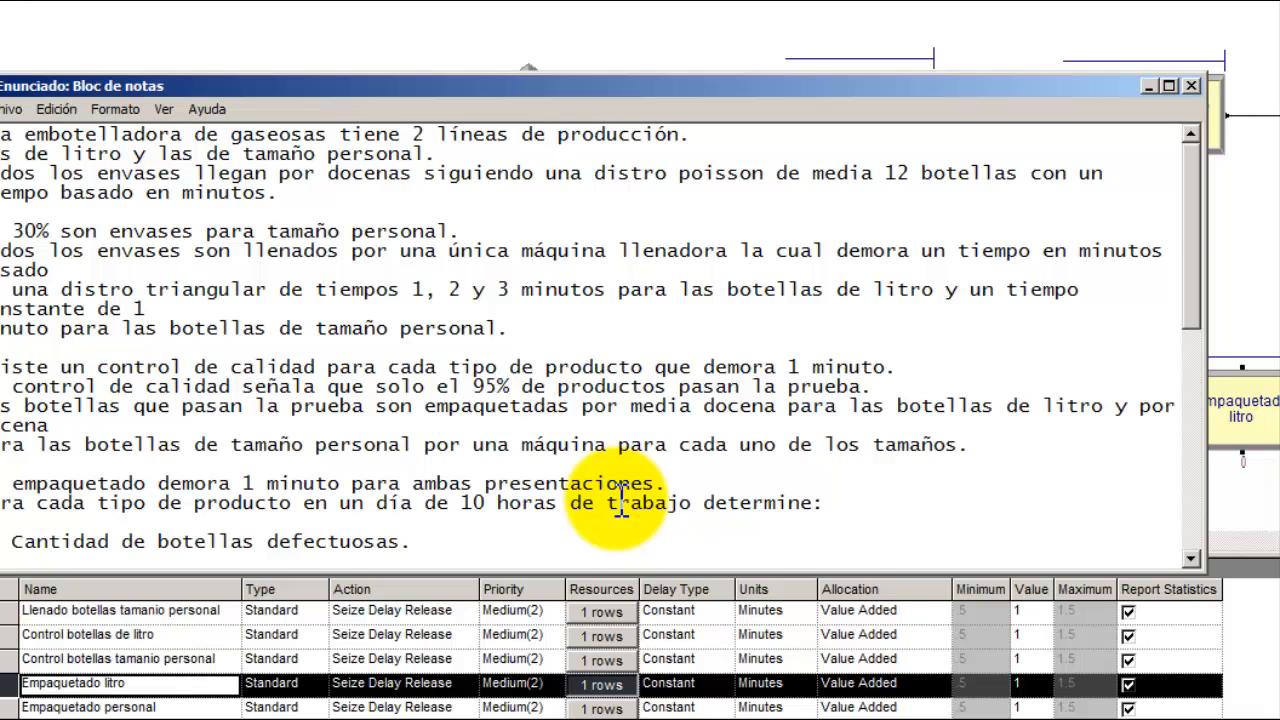
click(621, 502)
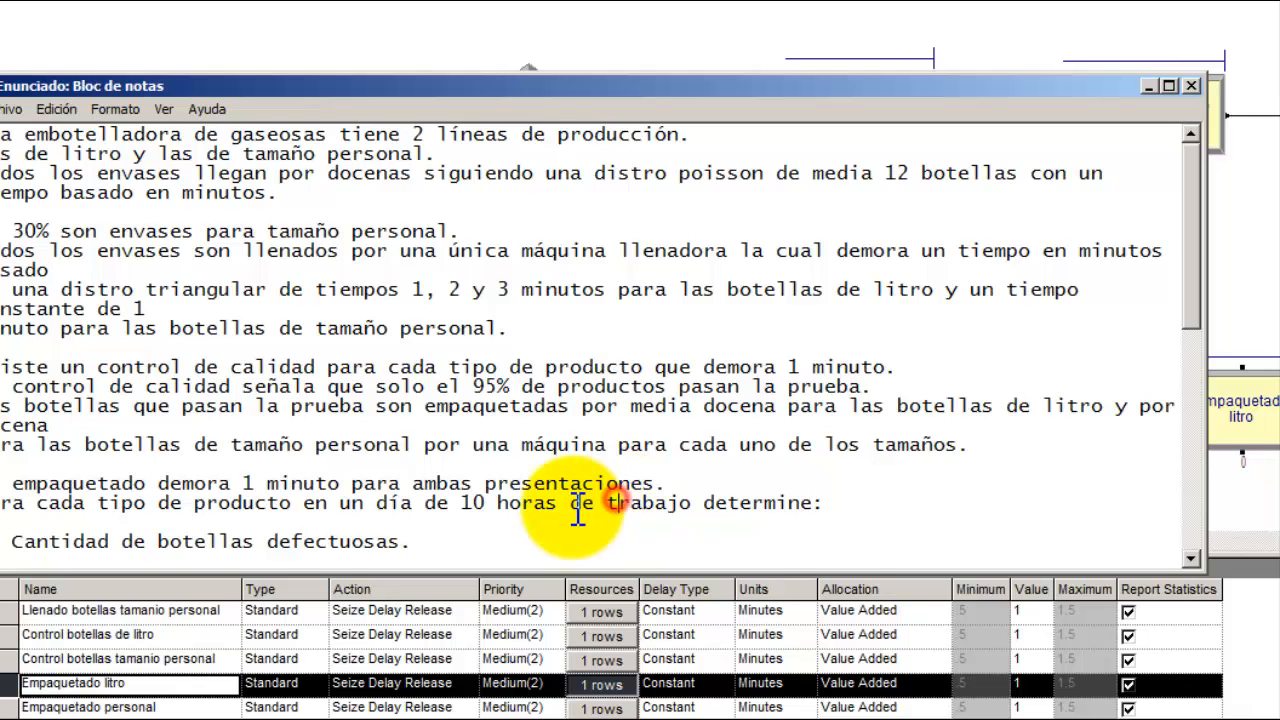
scroll(590, 500, down, 3)
scroll(574, 497, up, 1)
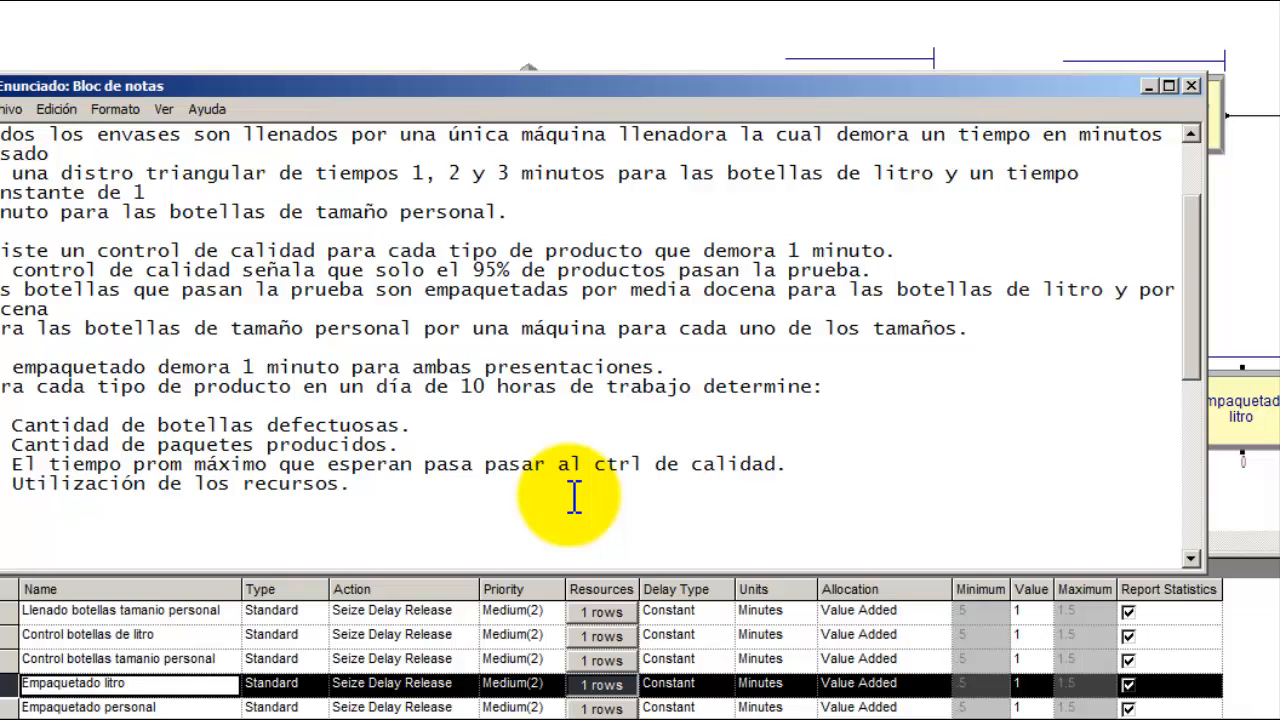
mouse_move(293, 388)
mouse_down()
mouse_move(36, 392)
mouse_move(298, 395)
mouse_up()
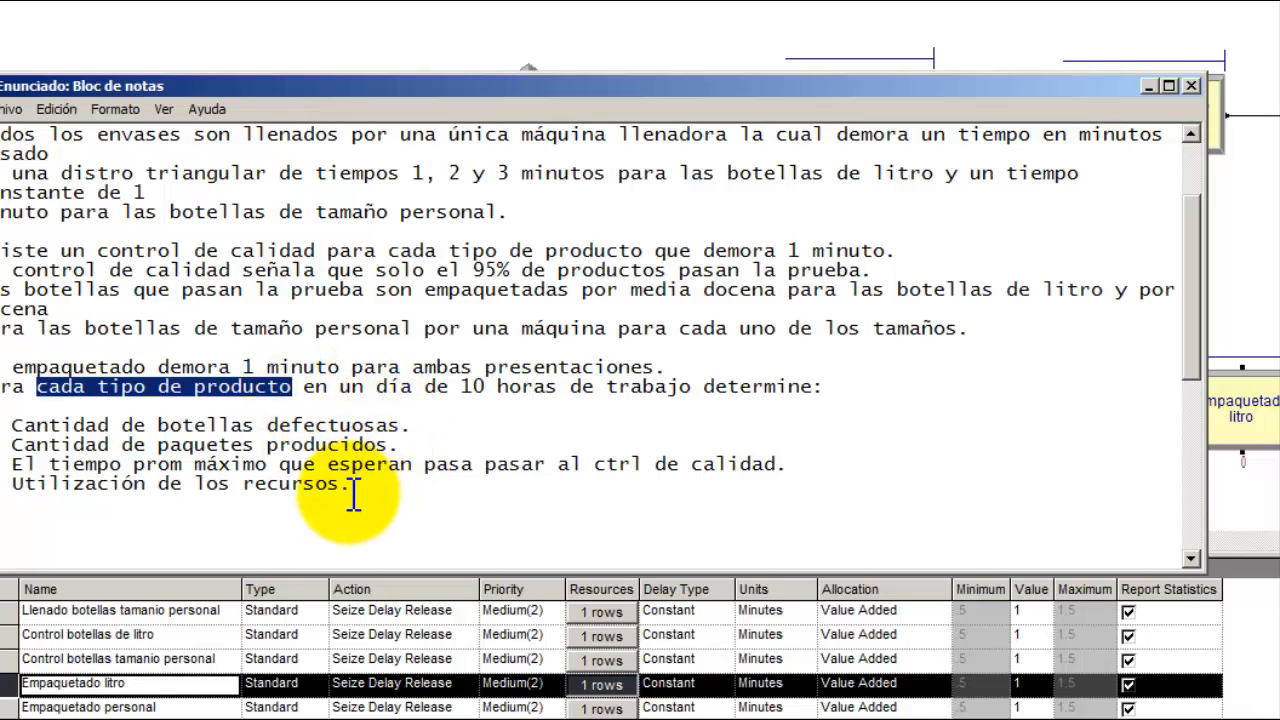
drag(350, 488, 5, 430)
click(477, 498)
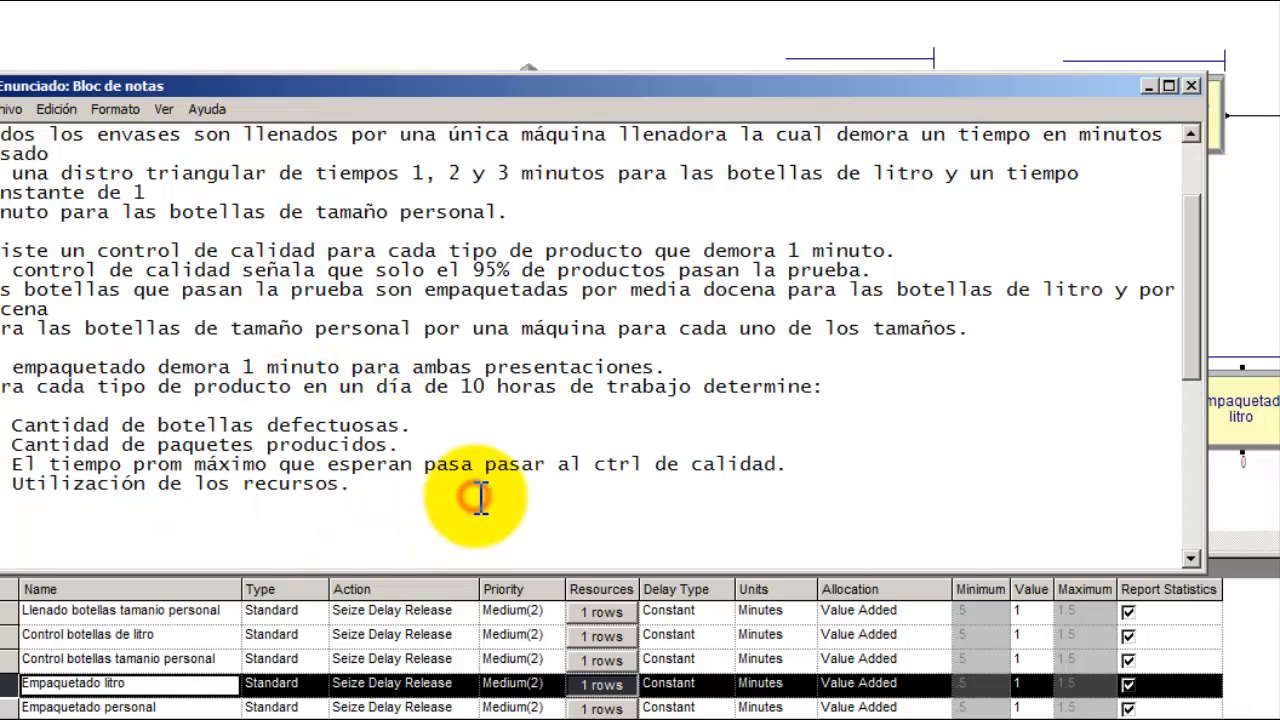
drag(444, 426, 14, 428)
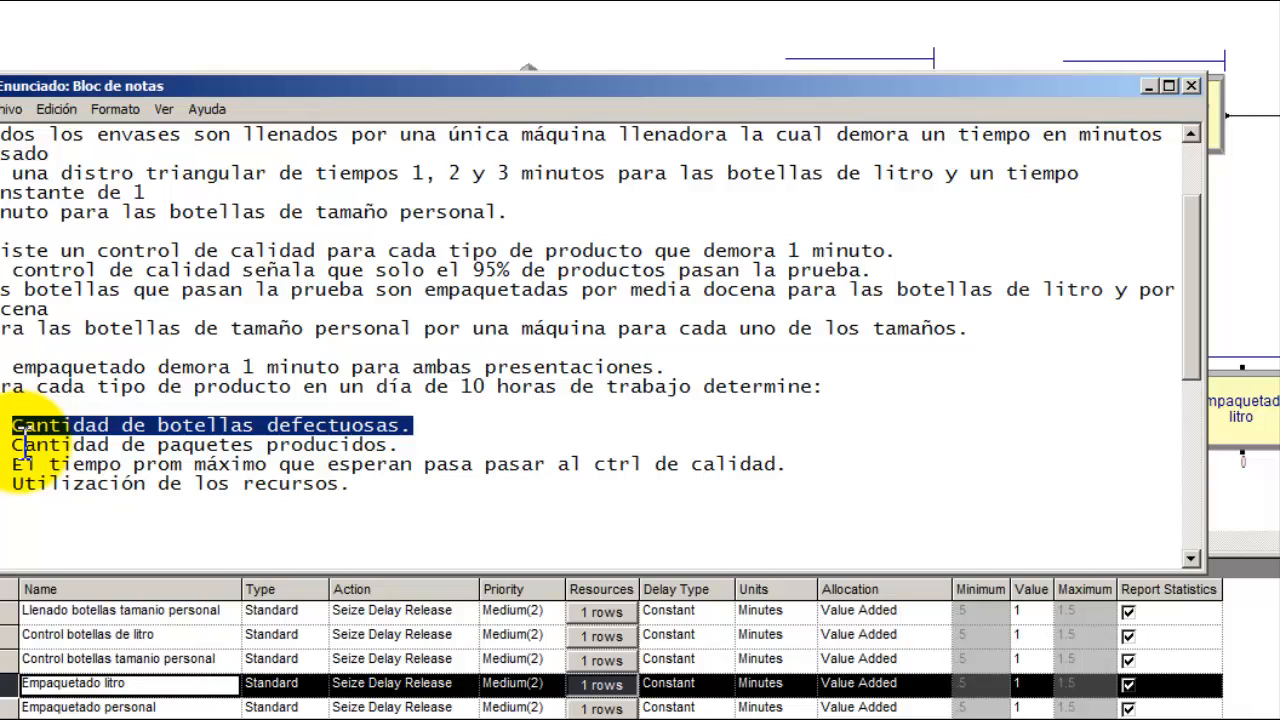
- Switch back to Arena and follow the flow from both Empaquetado processes to the Cant paquetes modules and Salida exitosa
key(alt+Tab)
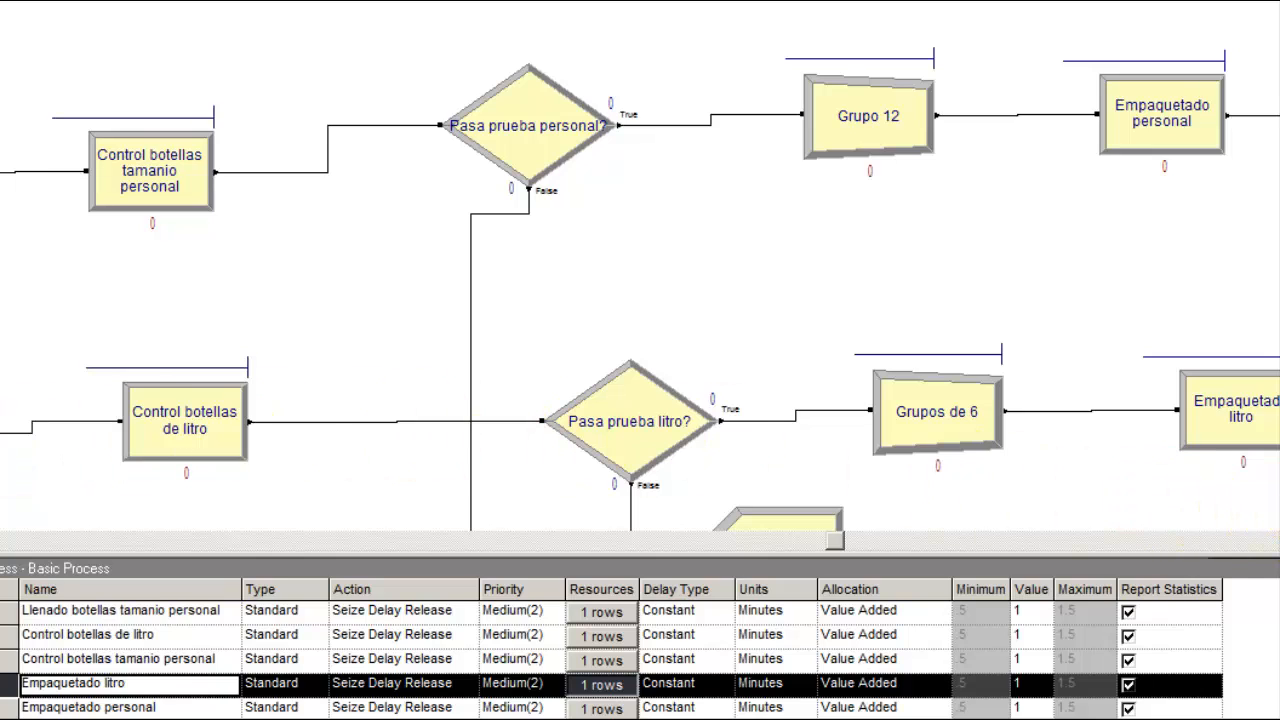
click(1279, 541)
click(1279, 541)
click(1279, 541)
click(1279, 541)
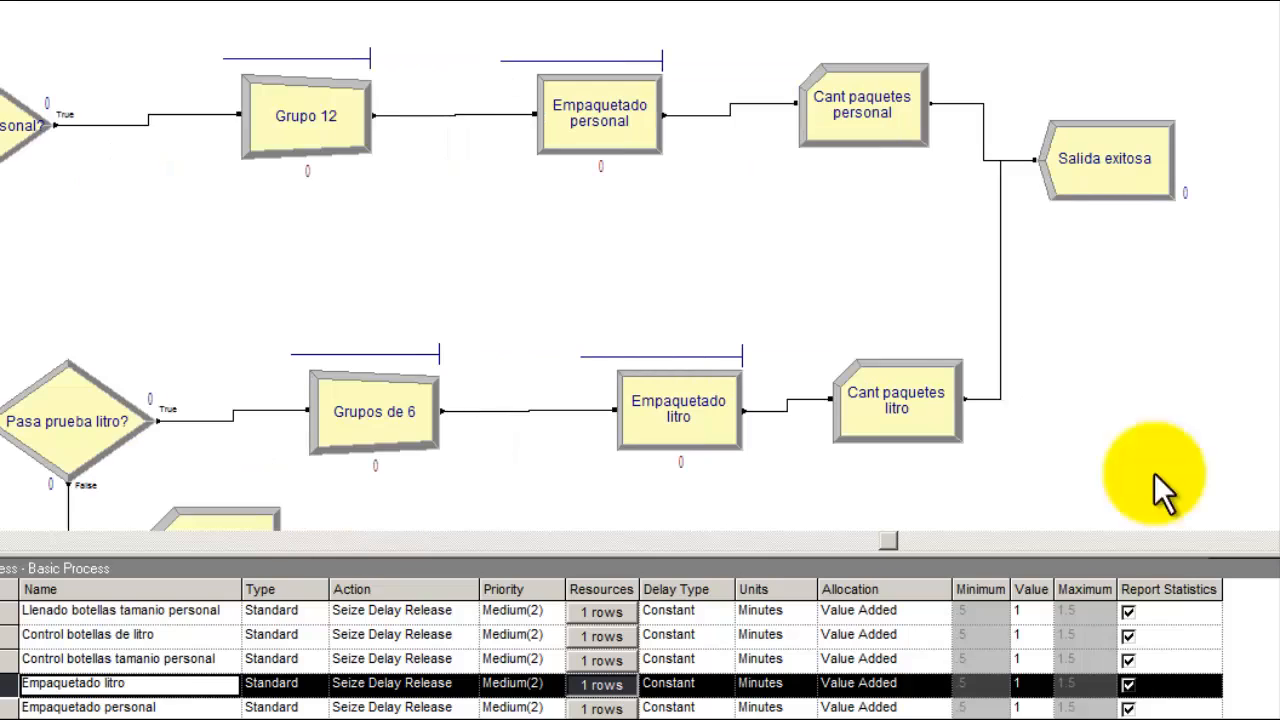
click(777, 281)
click(585, 122)
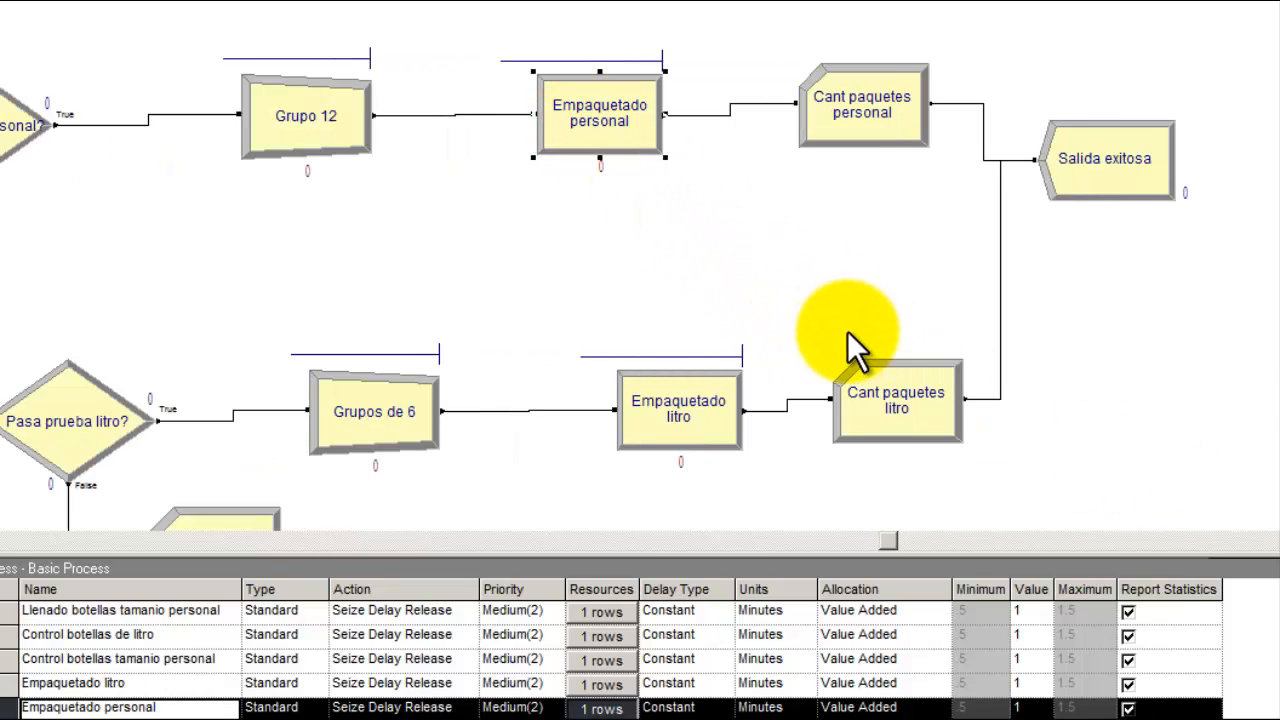
click(711, 419)
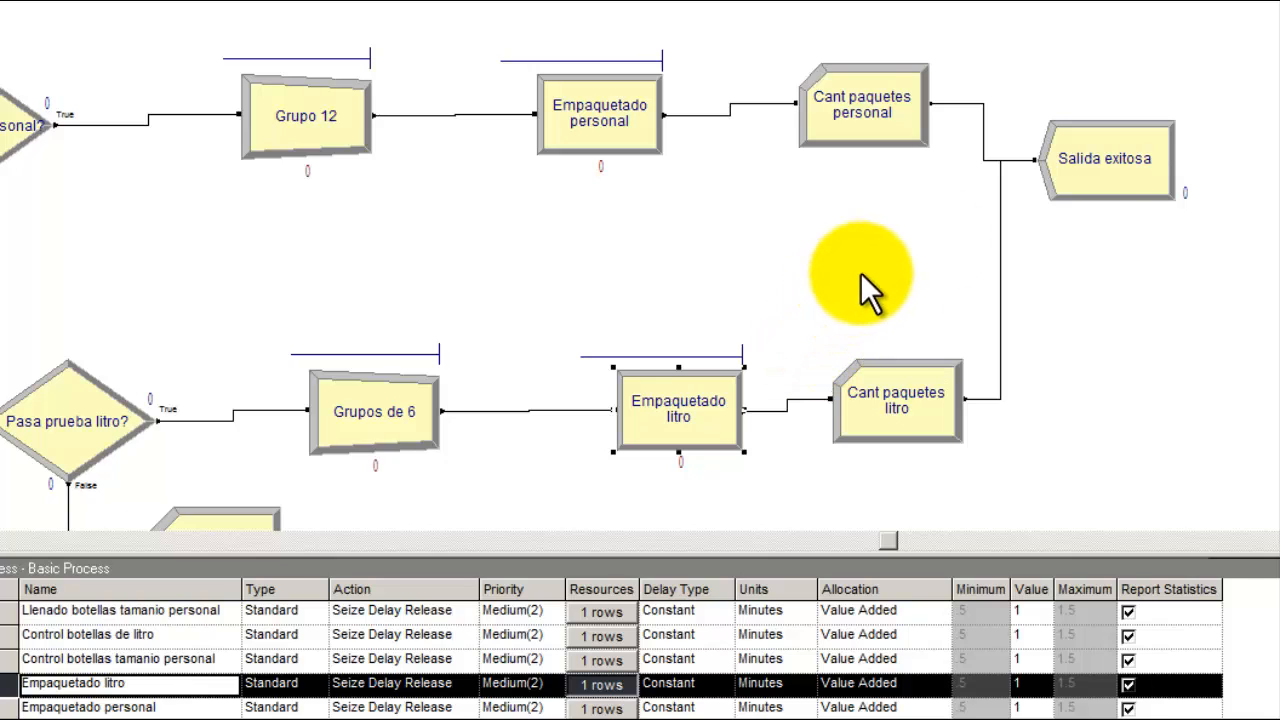
- Examine the Salida exitosa module and locate its Dispose module type in the Basic Process template
click(1095, 172)
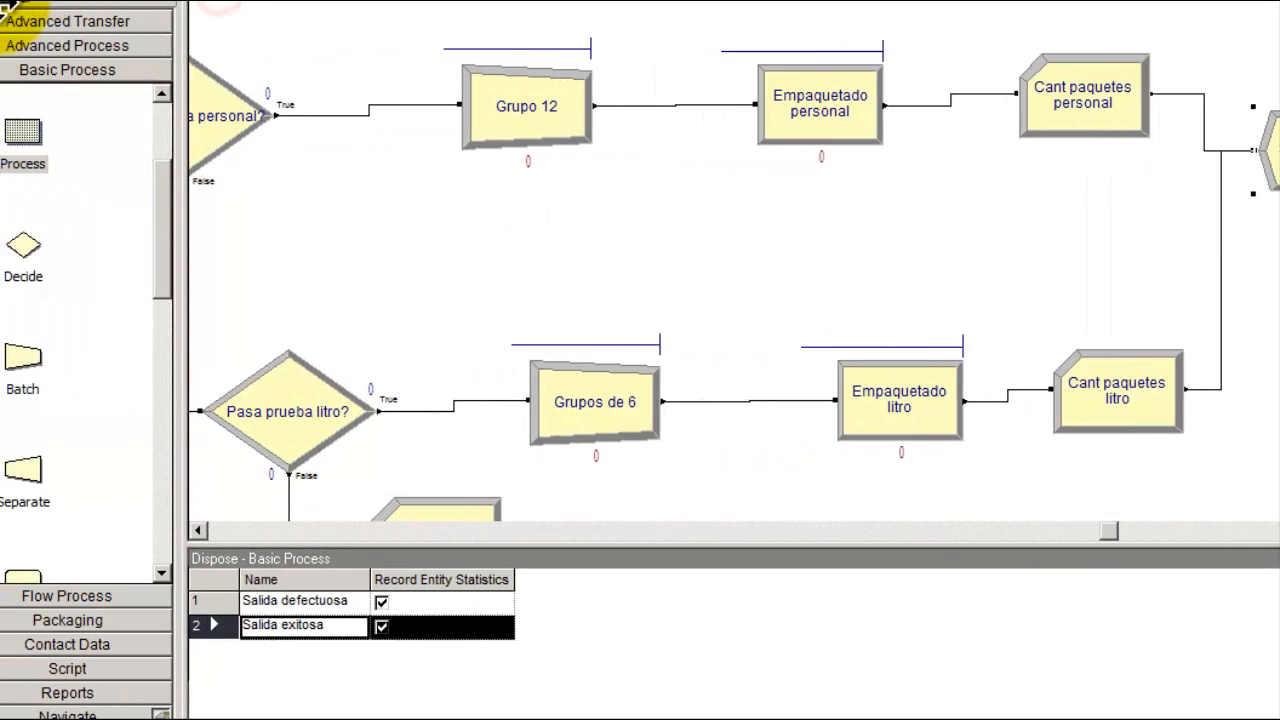
drag(187, 219, 184, 160)
click(56, 215)
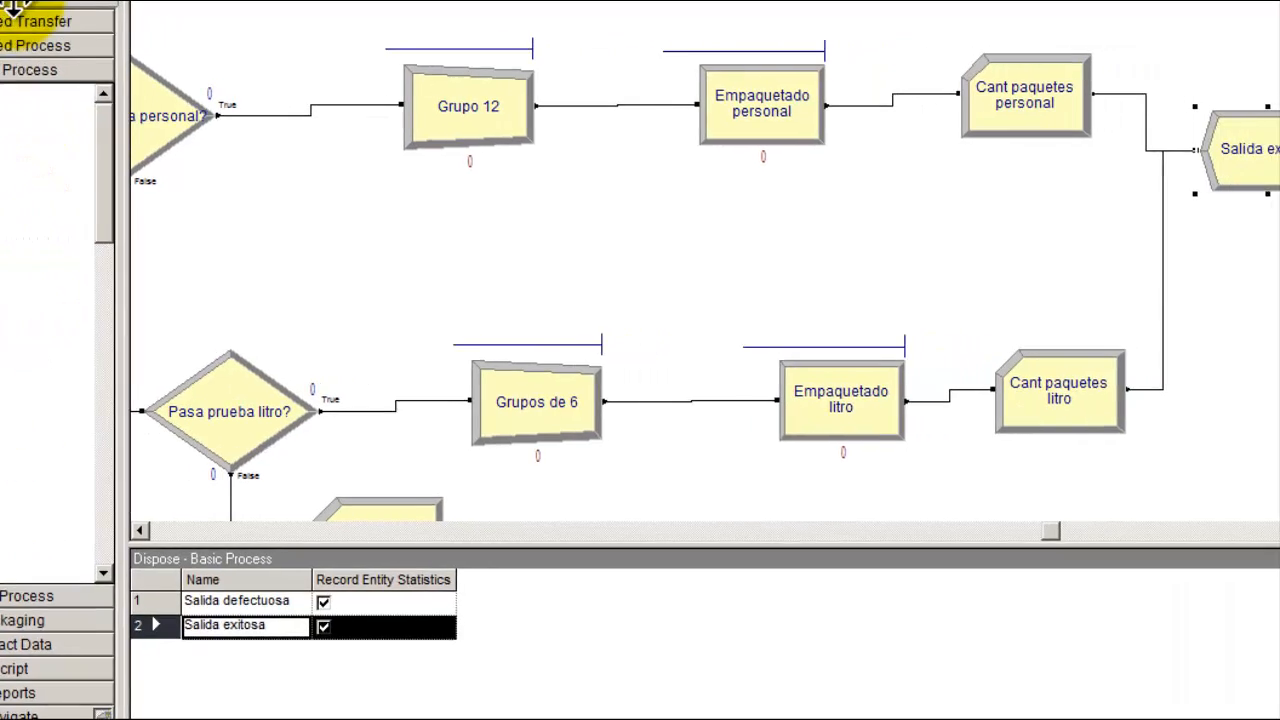
click(943, 64)
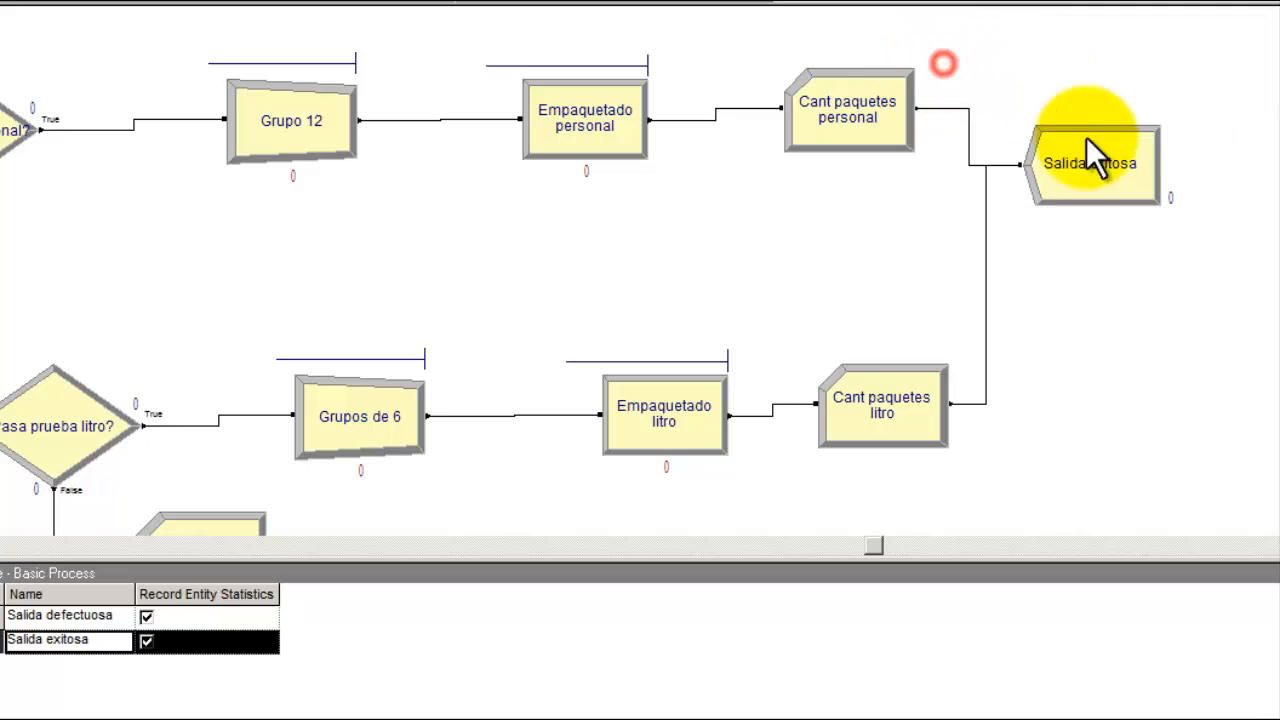
click(1090, 170)
click(1079, 350)
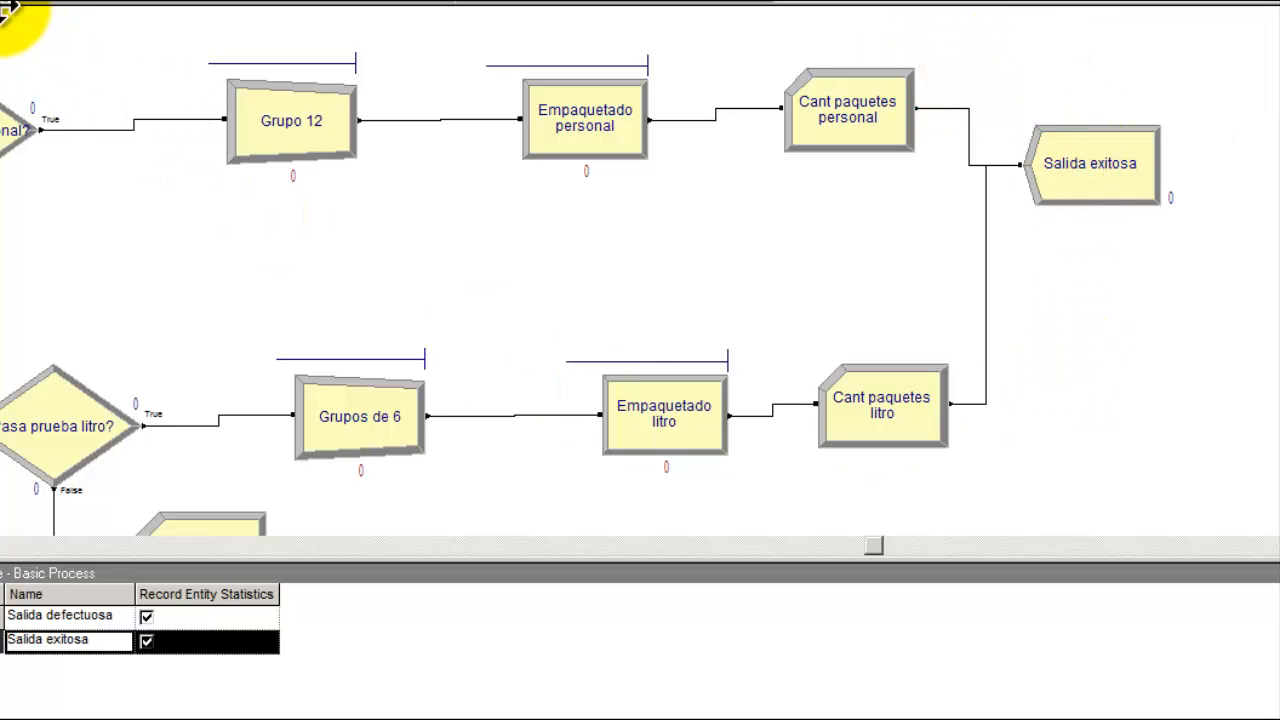
- Trace the False branches of both Pasa prueba decisions through the defective-bottle counters to Salida defectuosa
click(243, 214)
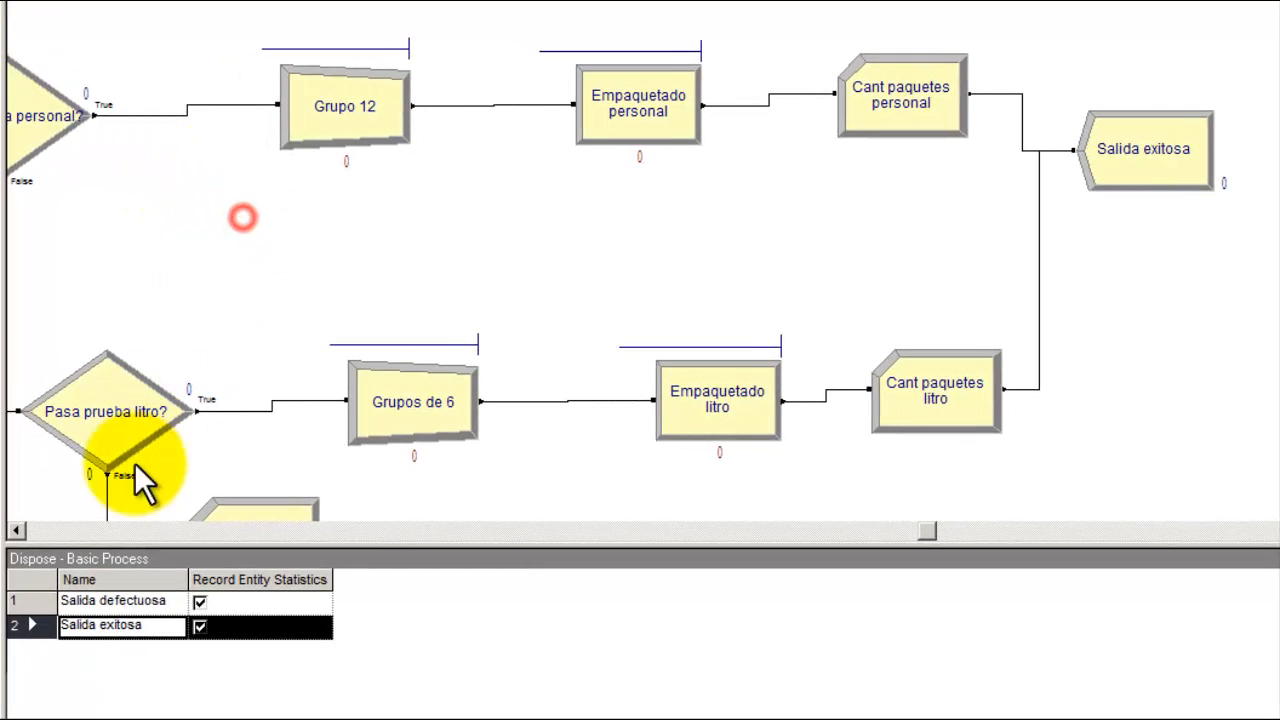
click(10, 527)
click(18, 528)
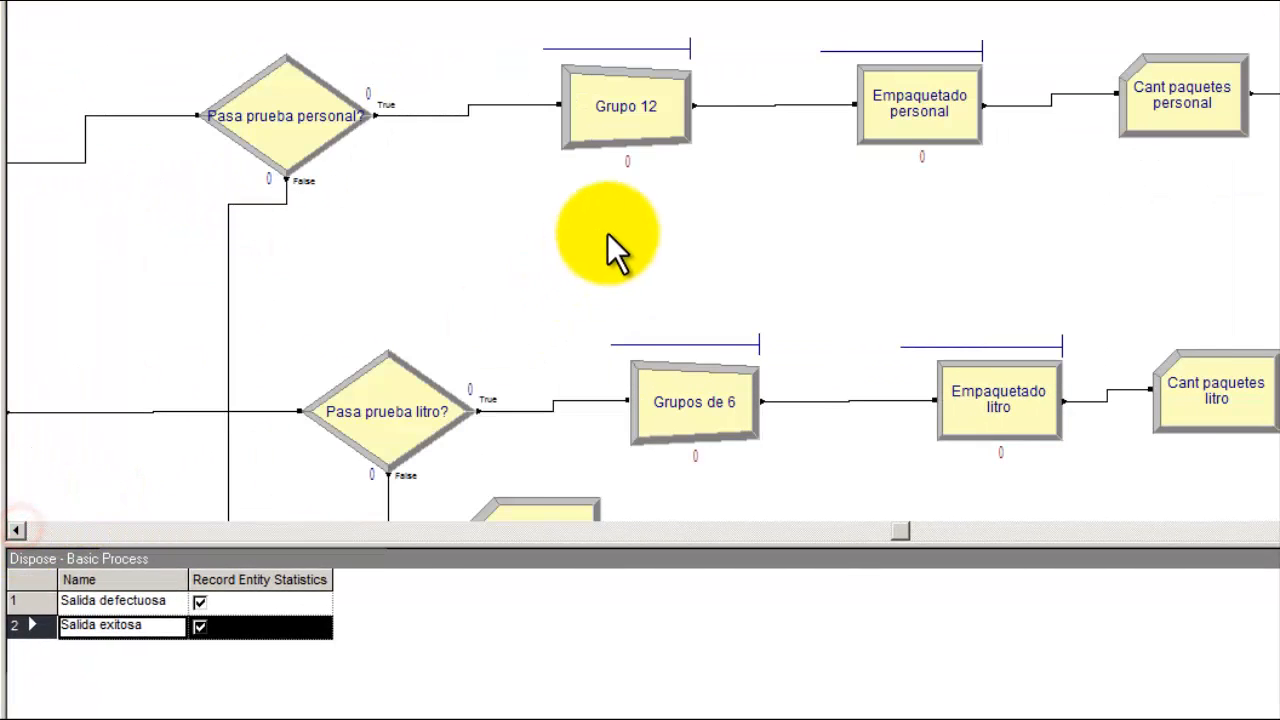
scroll(609, 240, down, 2)
scroll(616, 240, down, 2)
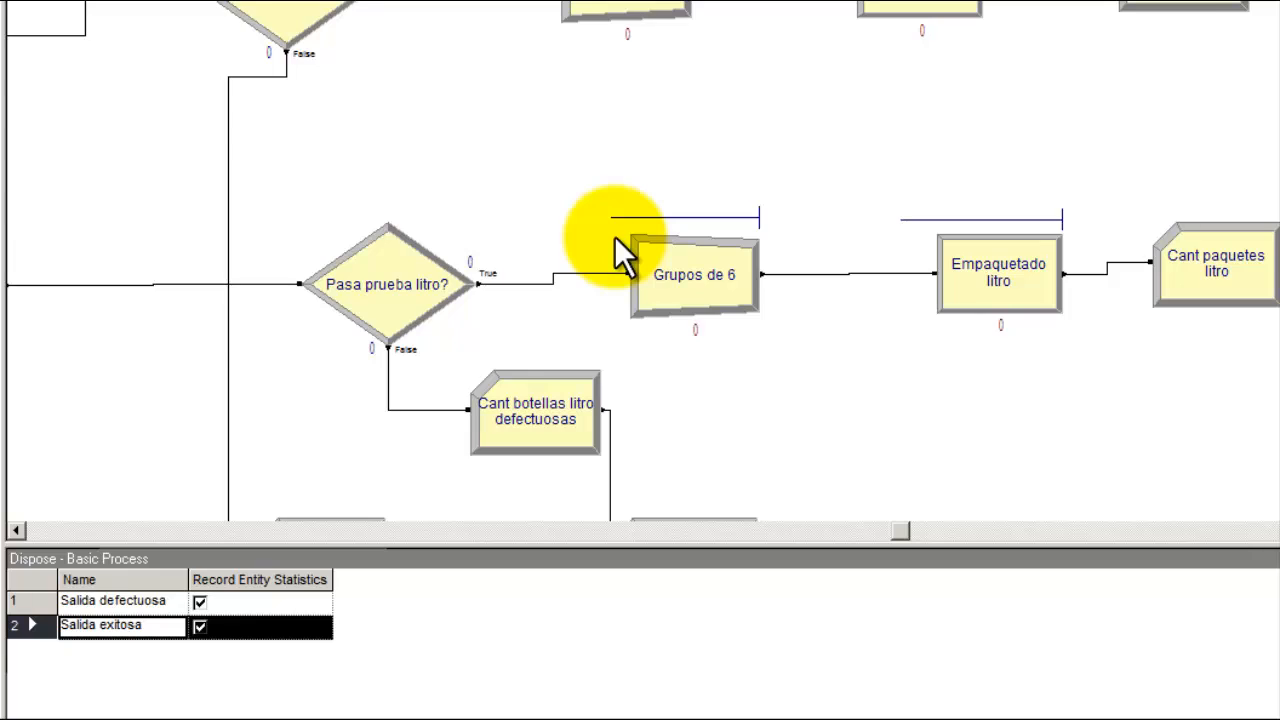
scroll(616, 240, up, 2)
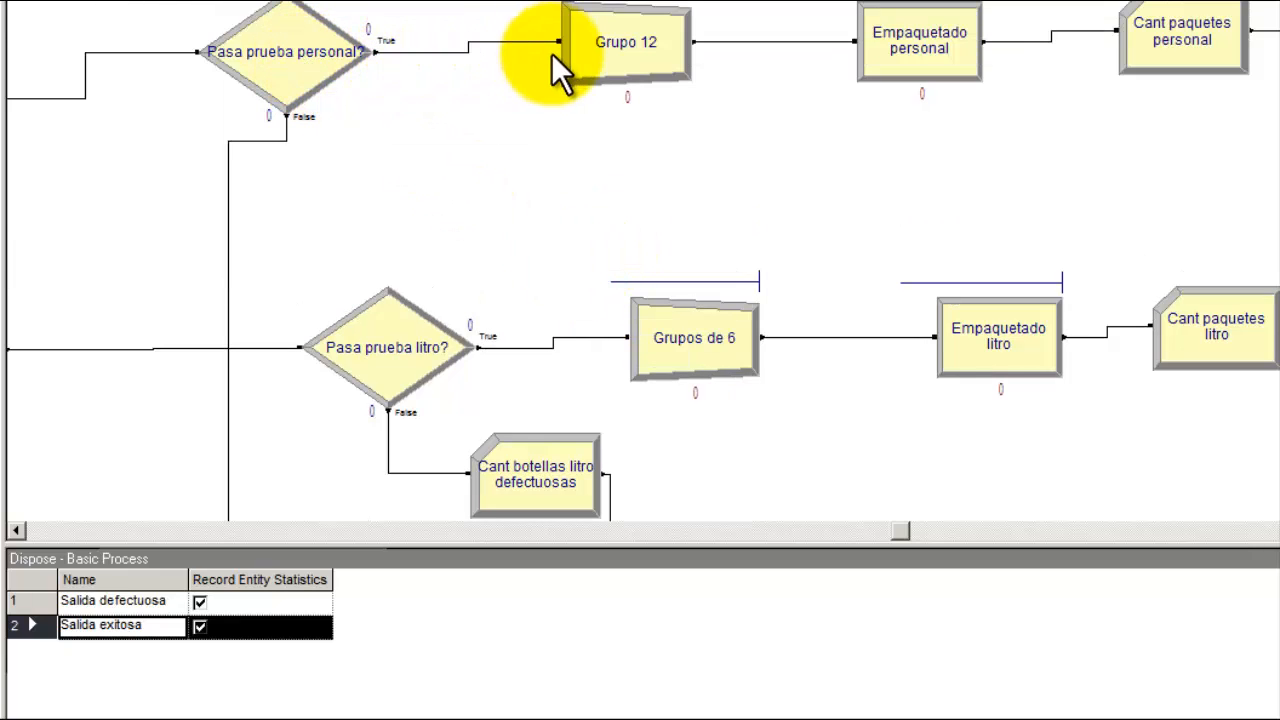
scroll(545, 90, down, 2)
scroll(545, 90, down, 2)
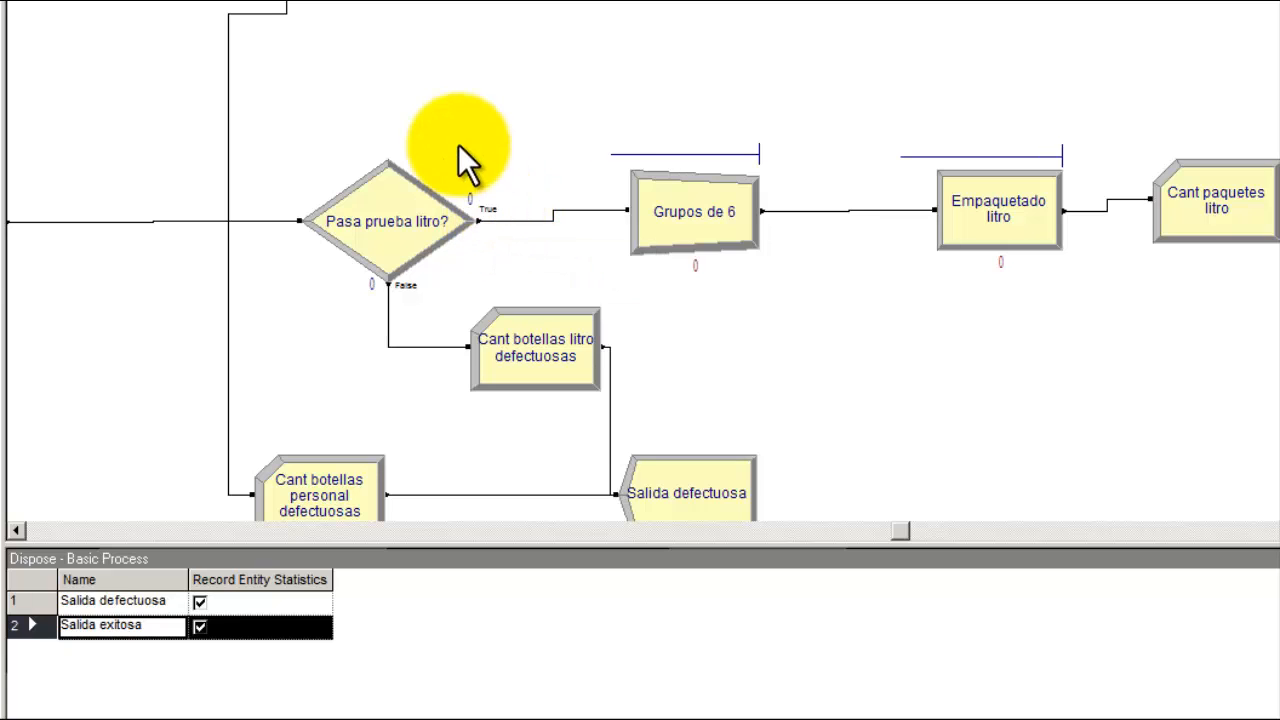
- Examine the Cant paquetes and defective-bottle counters and locate their Record module type in the Basic Process template
scroll(616, 120, up, 1)
scroll(616, 110, up, 1)
click(1201, 43)
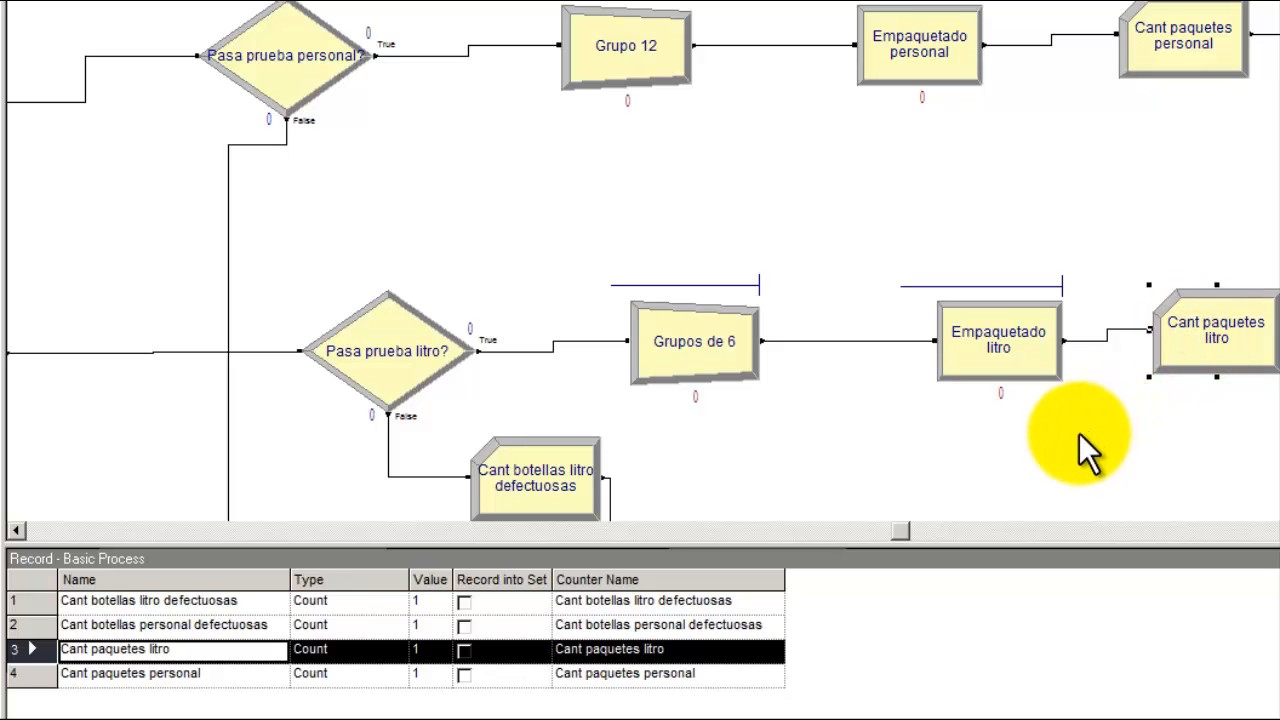
scroll(1079, 433, down, 3)
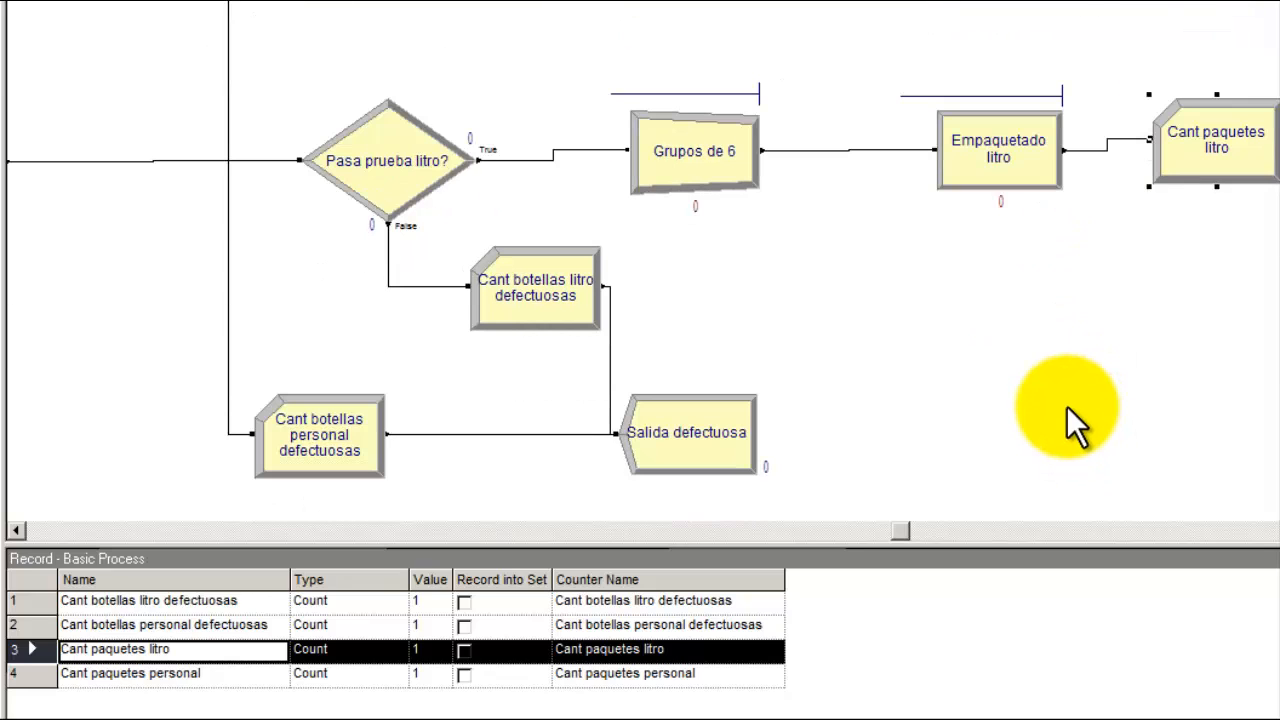
click(3, 14)
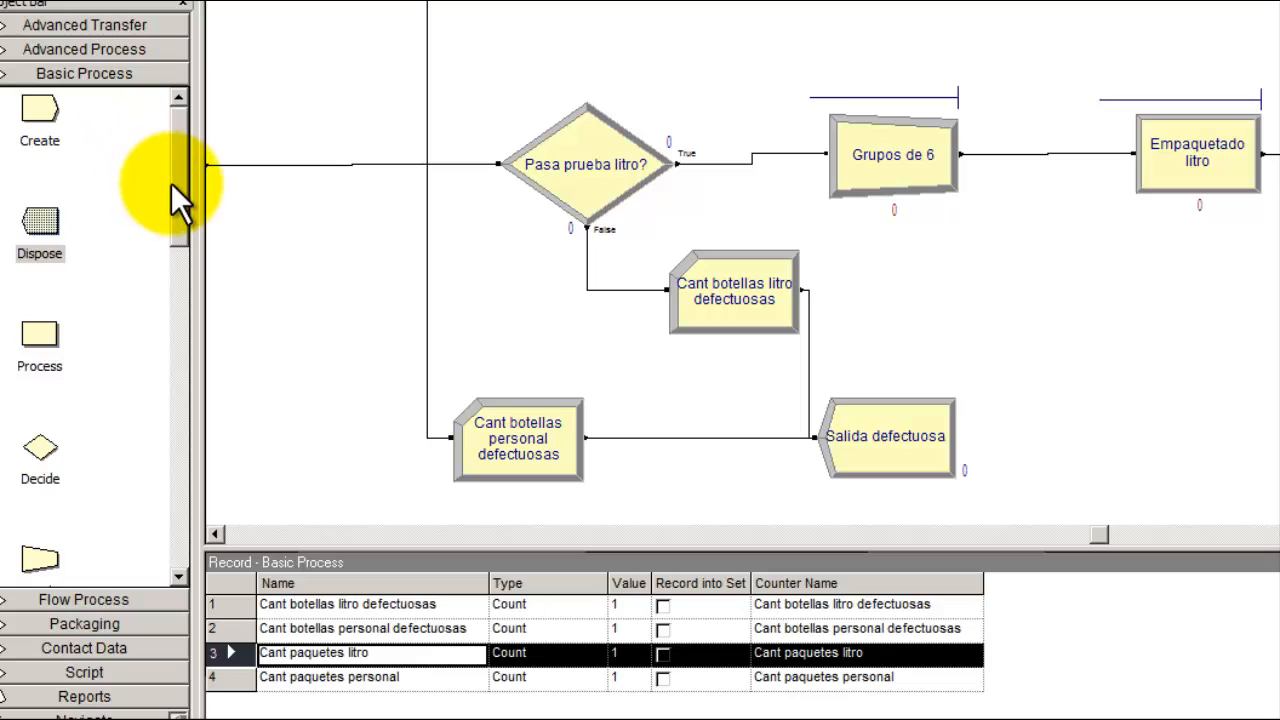
drag(174, 183, 166, 357)
drag(40, 370, 305, 432)
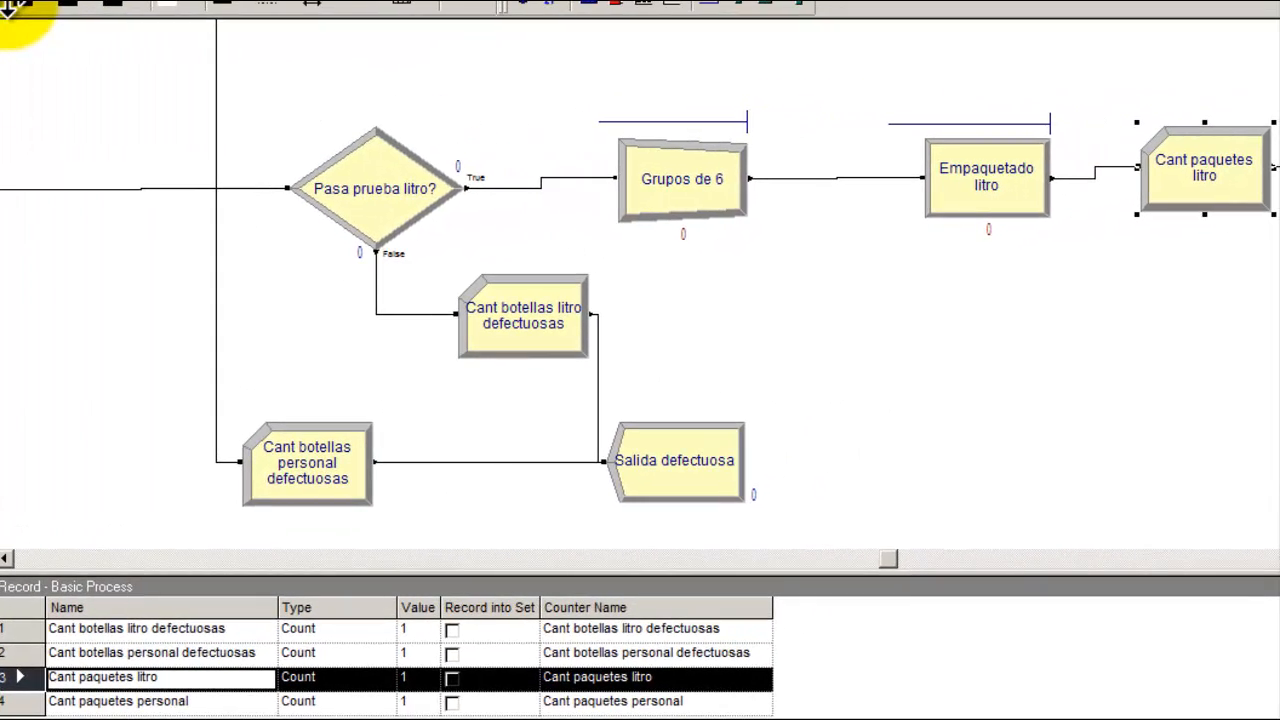
- Show the end of the flowchart with both Cant paquetes modules leading to Salida exitosa
click(957, 294)
scroll(945, 363, up, 3)
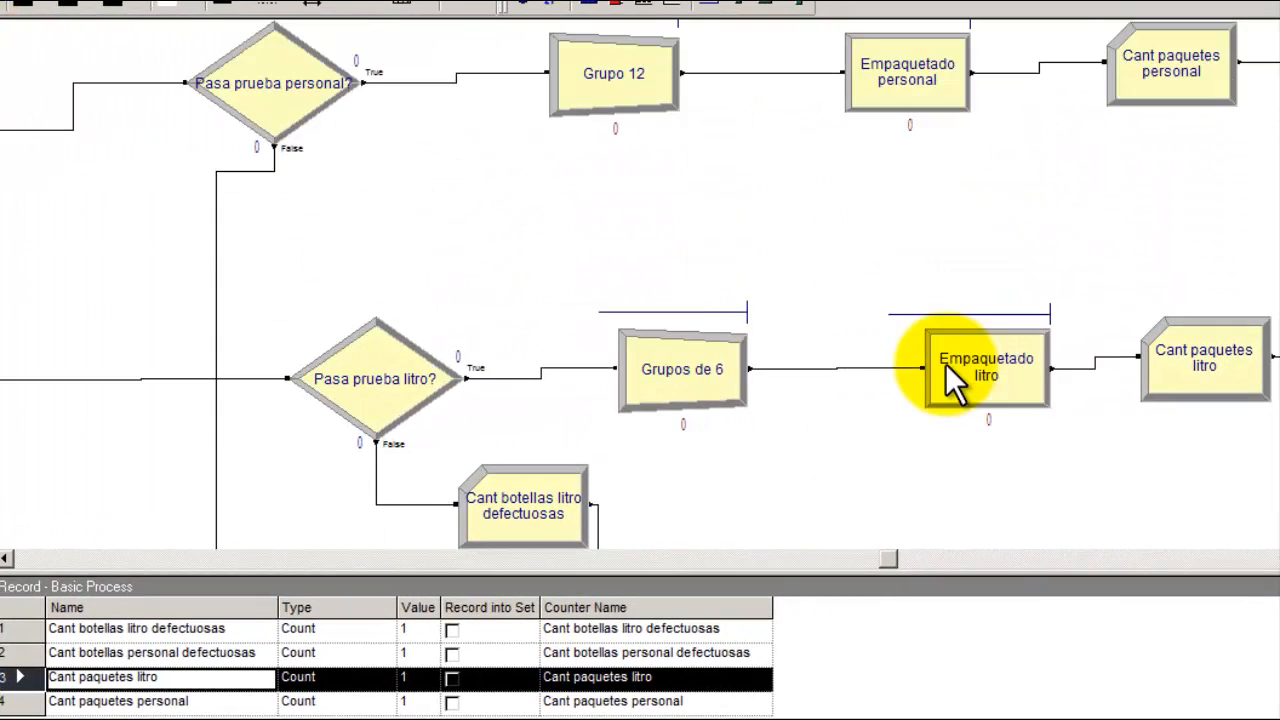
scroll(945, 363, up, 1)
click(1005, 275)
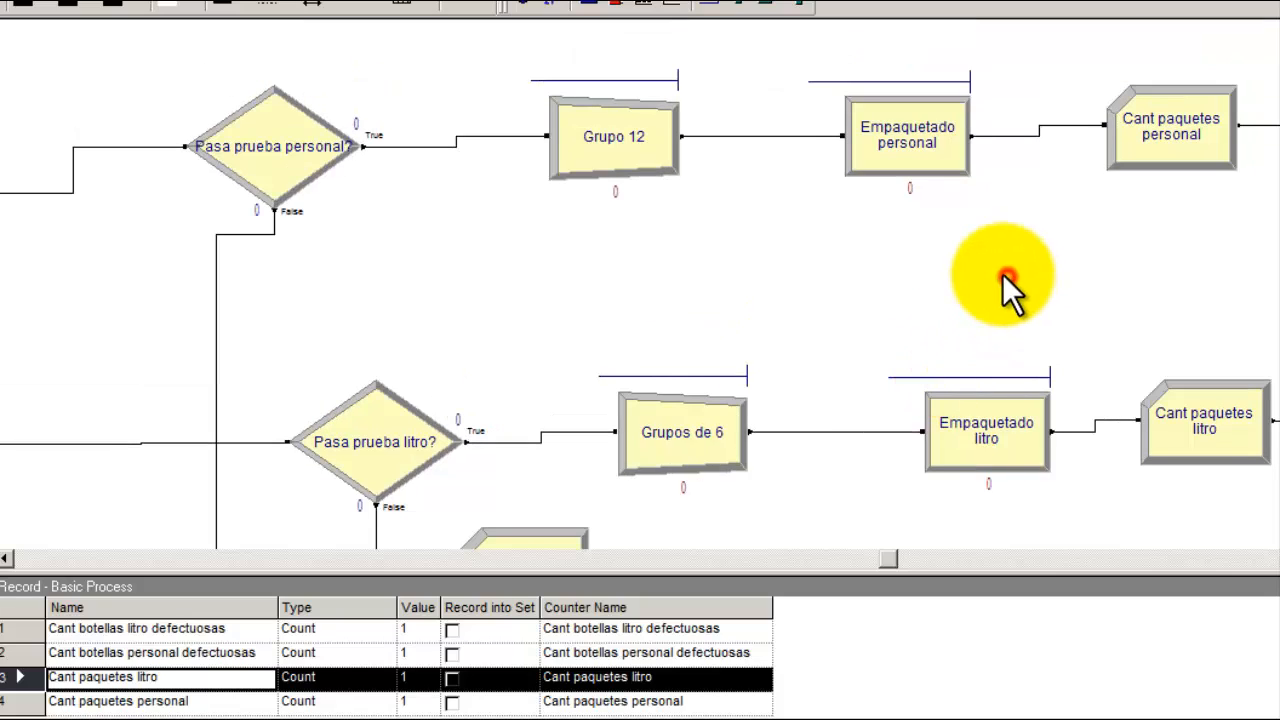
click(1278, 559)
click(1278, 559)
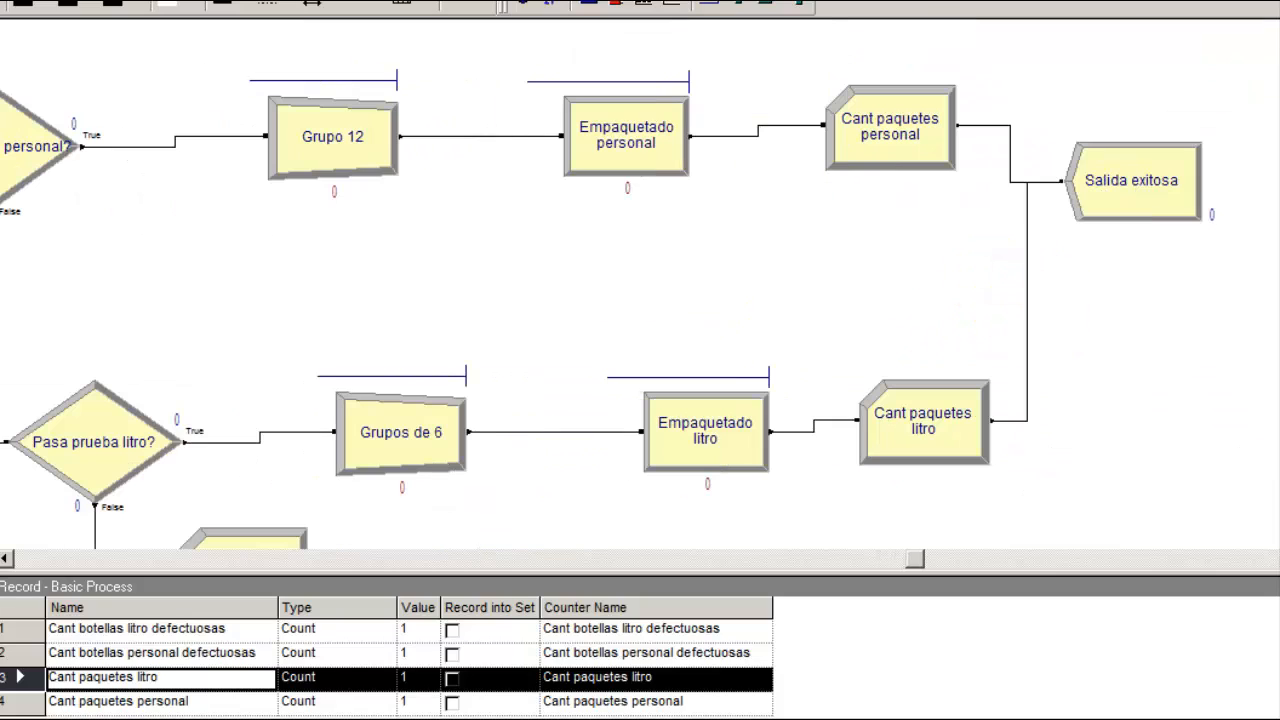
- Examine the Empaquetado personal and Empaquetado litro processes together with the Cant paquetes counter that follows each one
click(661, 153)
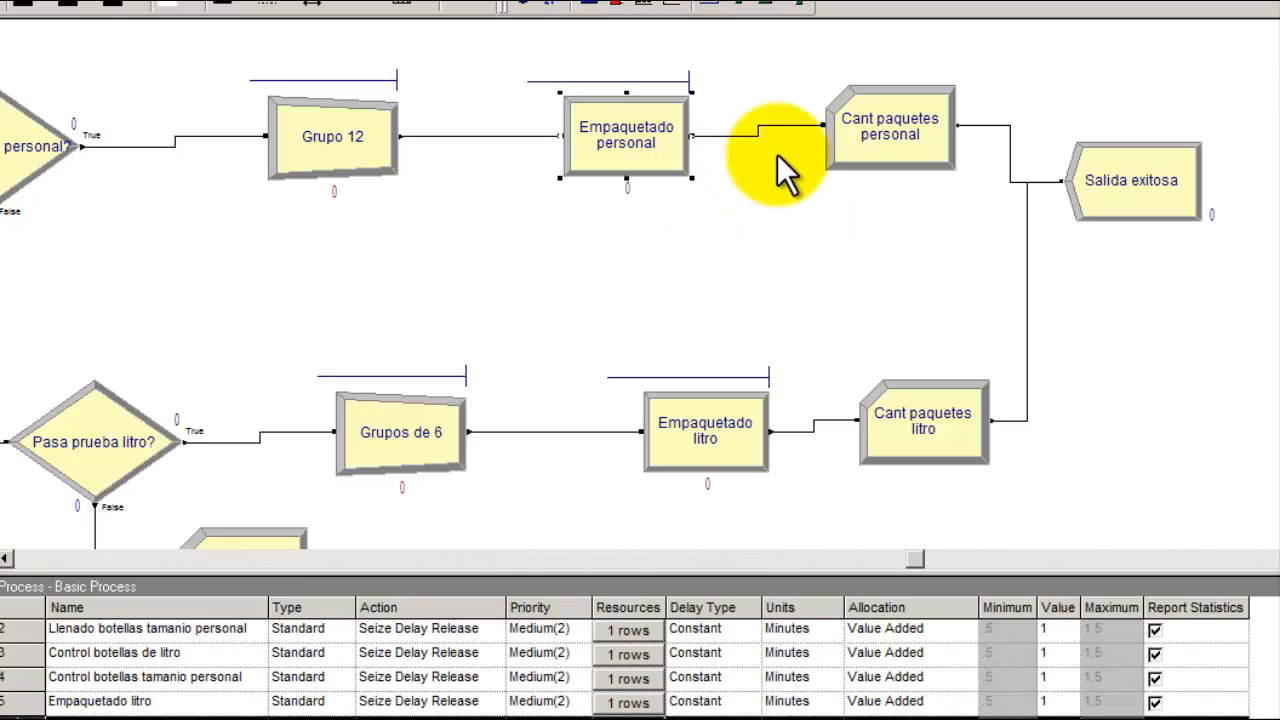
click(892, 143)
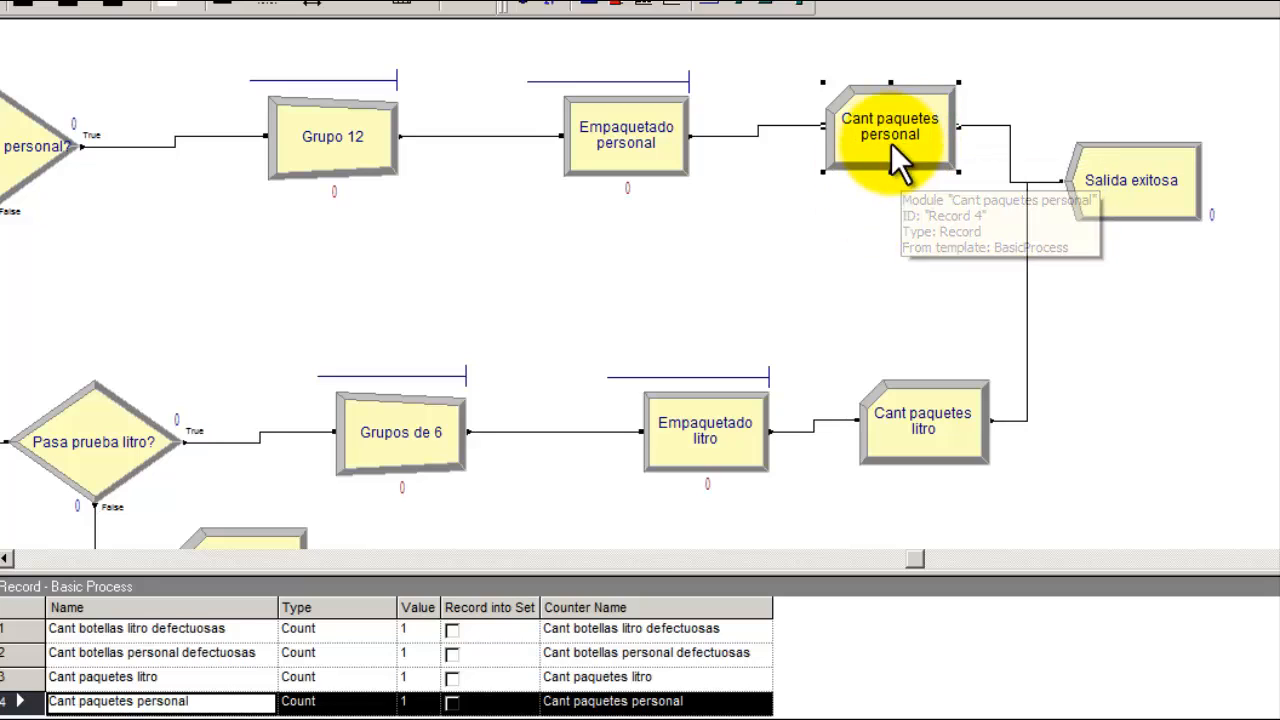
click(734, 445)
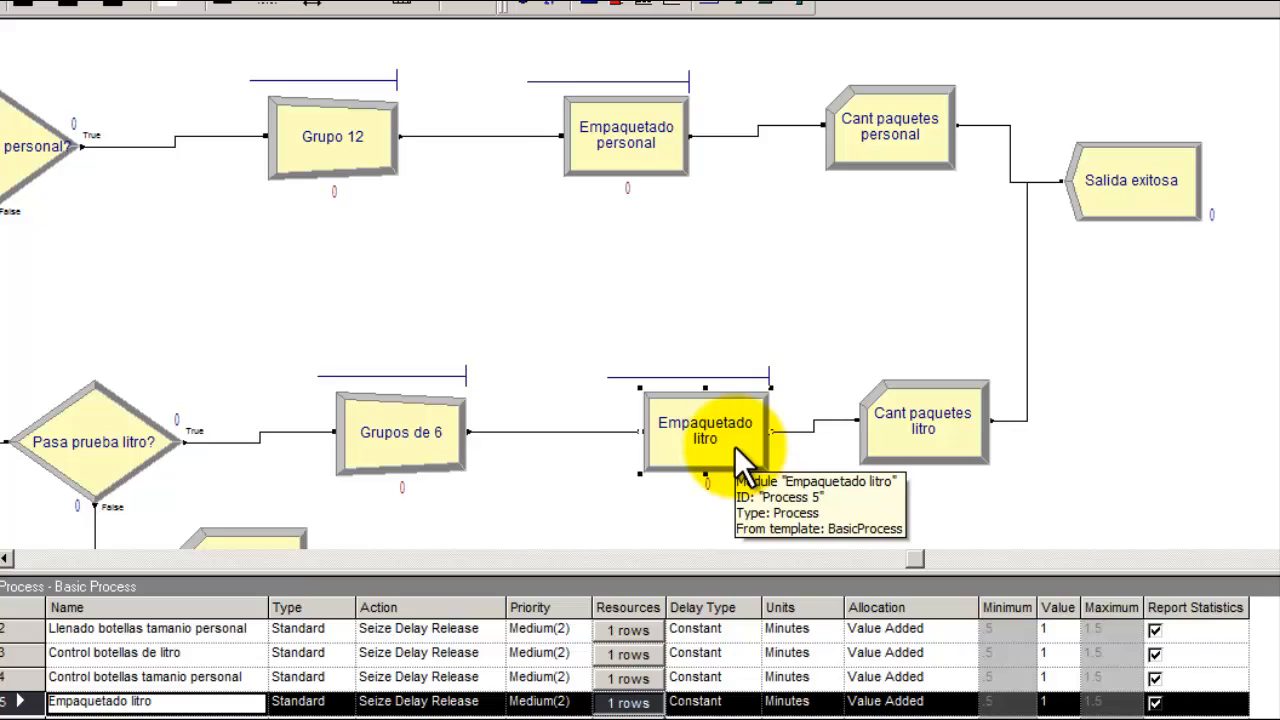
click(937, 445)
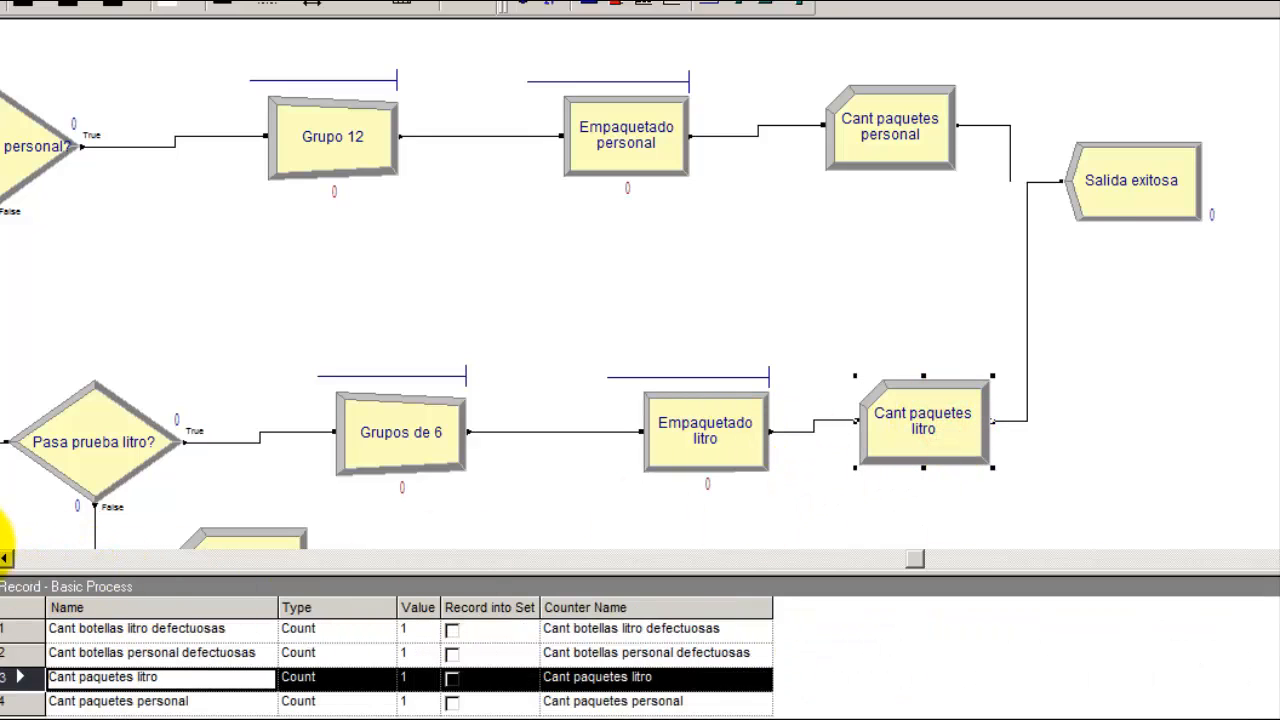
- Examine the litre and personal defective-bottle counters that lead to Salida defectuosa
click(6, 558)
click(6, 560)
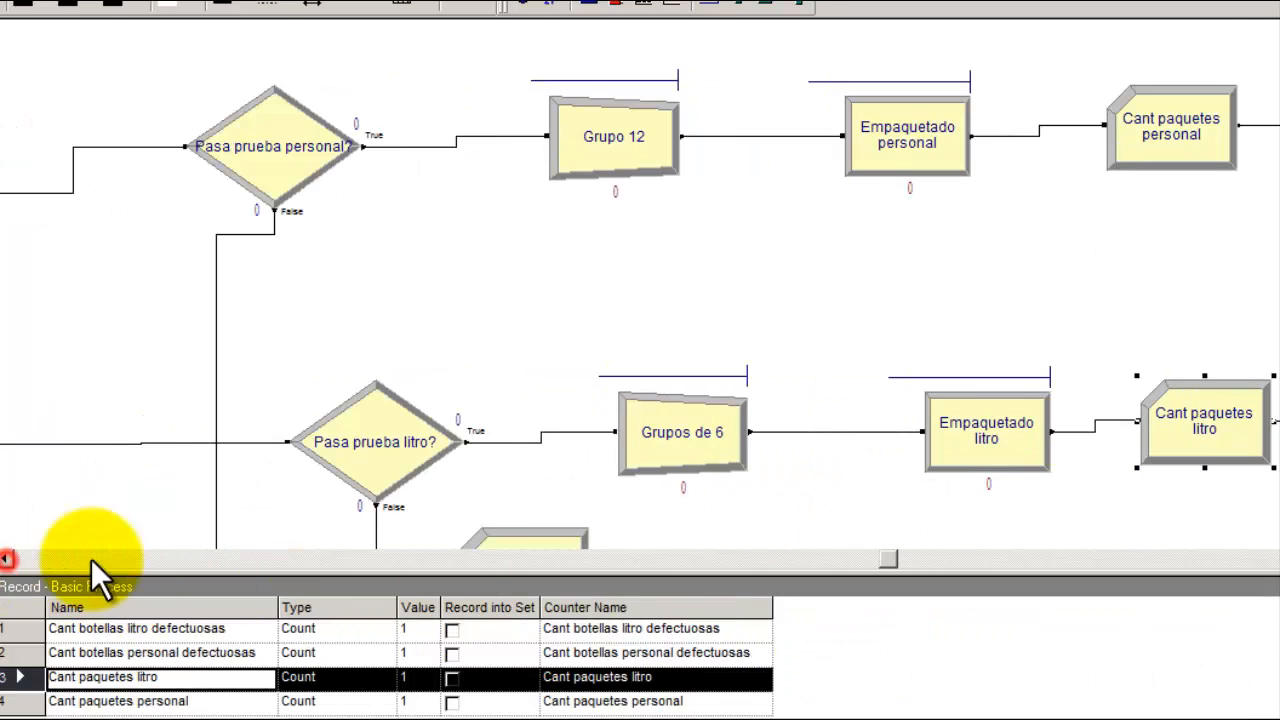
scroll(623, 371, down, 5)
click(529, 336)
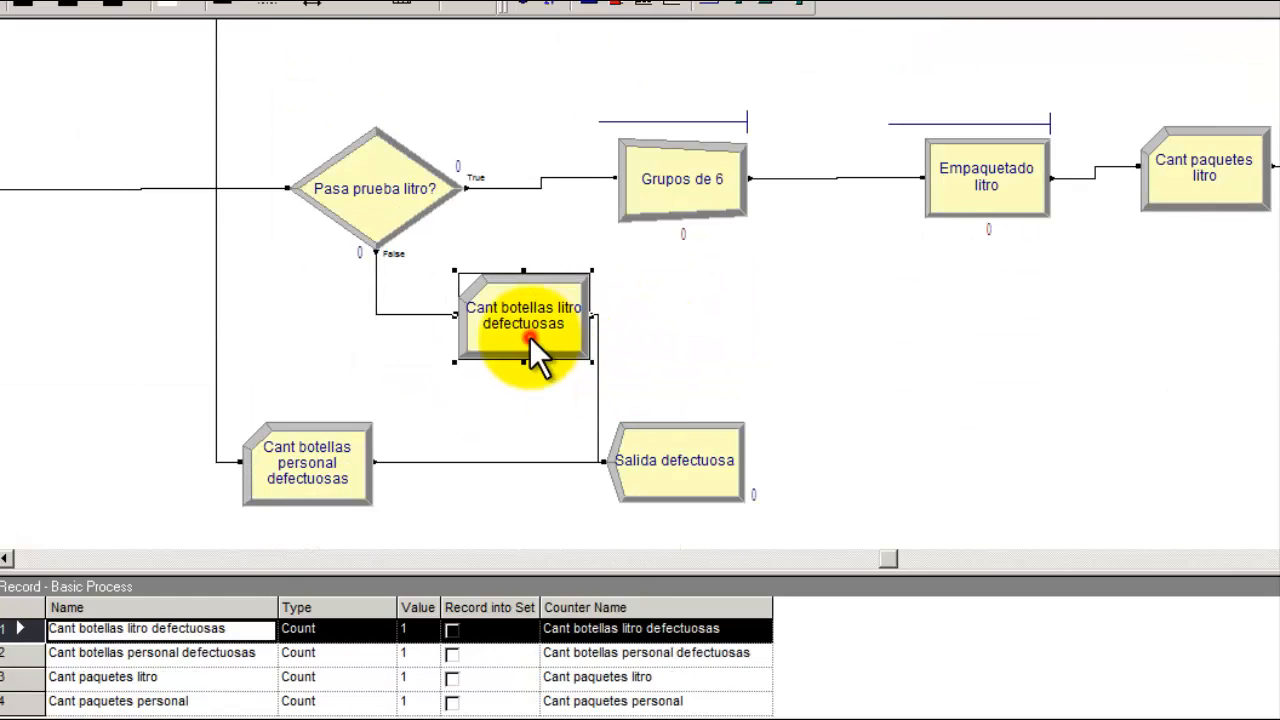
click(317, 467)
click(463, 429)
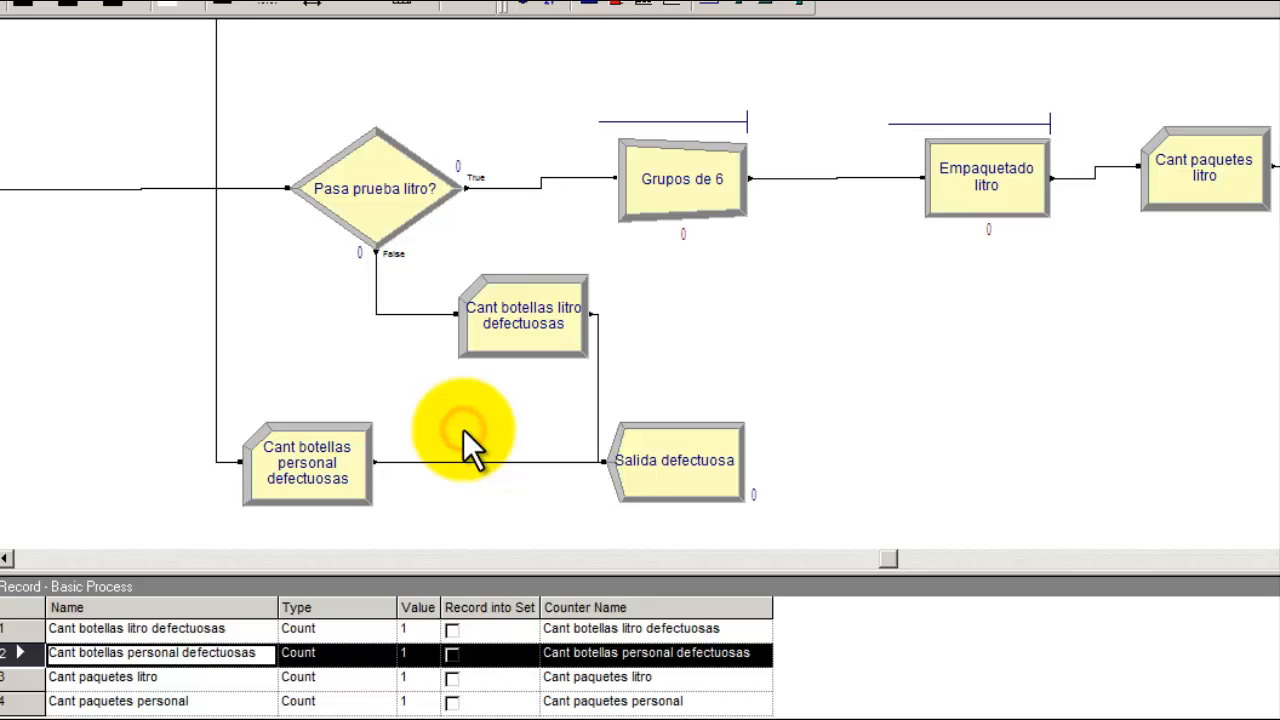
- Review the Record settings of the Cant botellas personal defectuosas counter, focusing on its value, and accept them
double_click(332, 450)
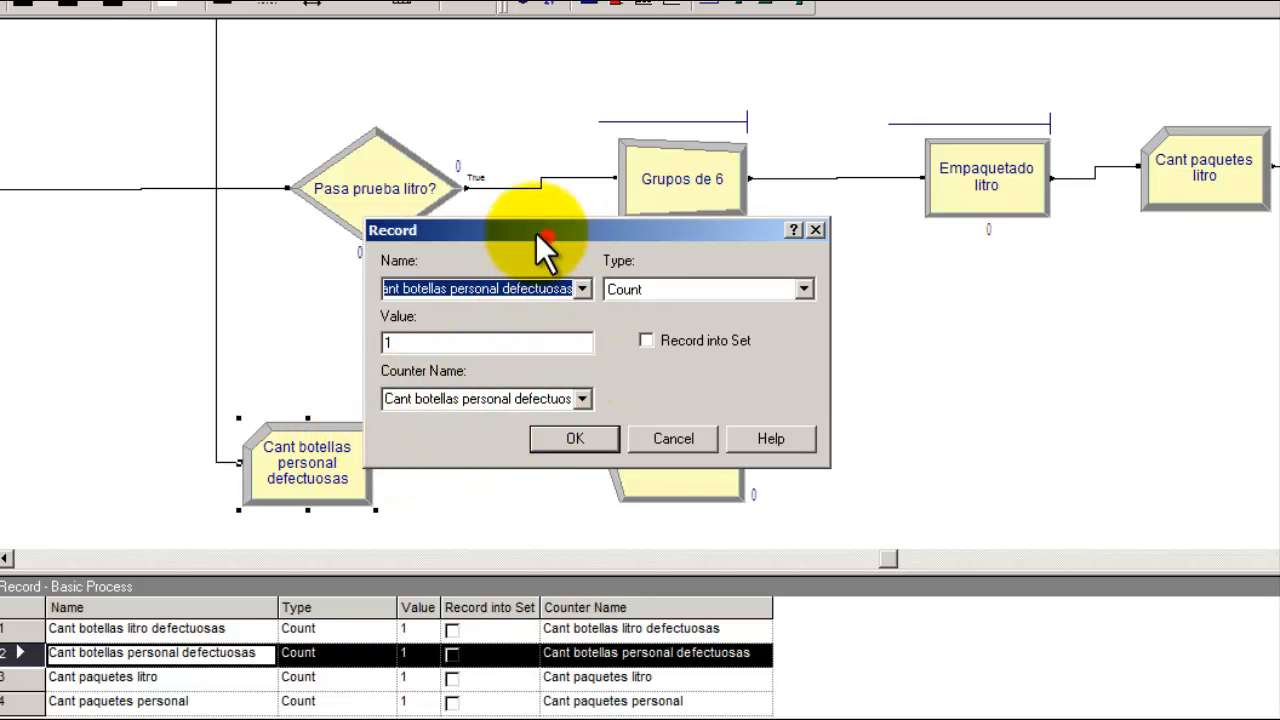
drag(535, 232, 352, 154)
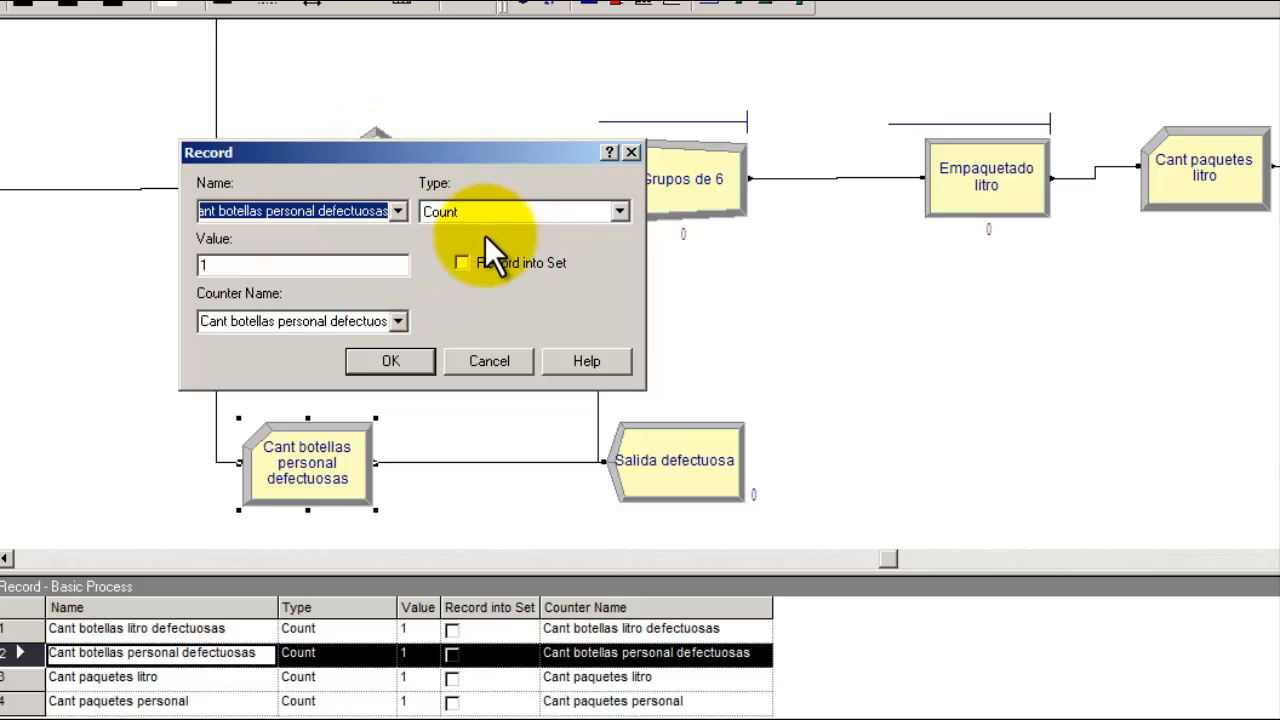
click(382, 263)
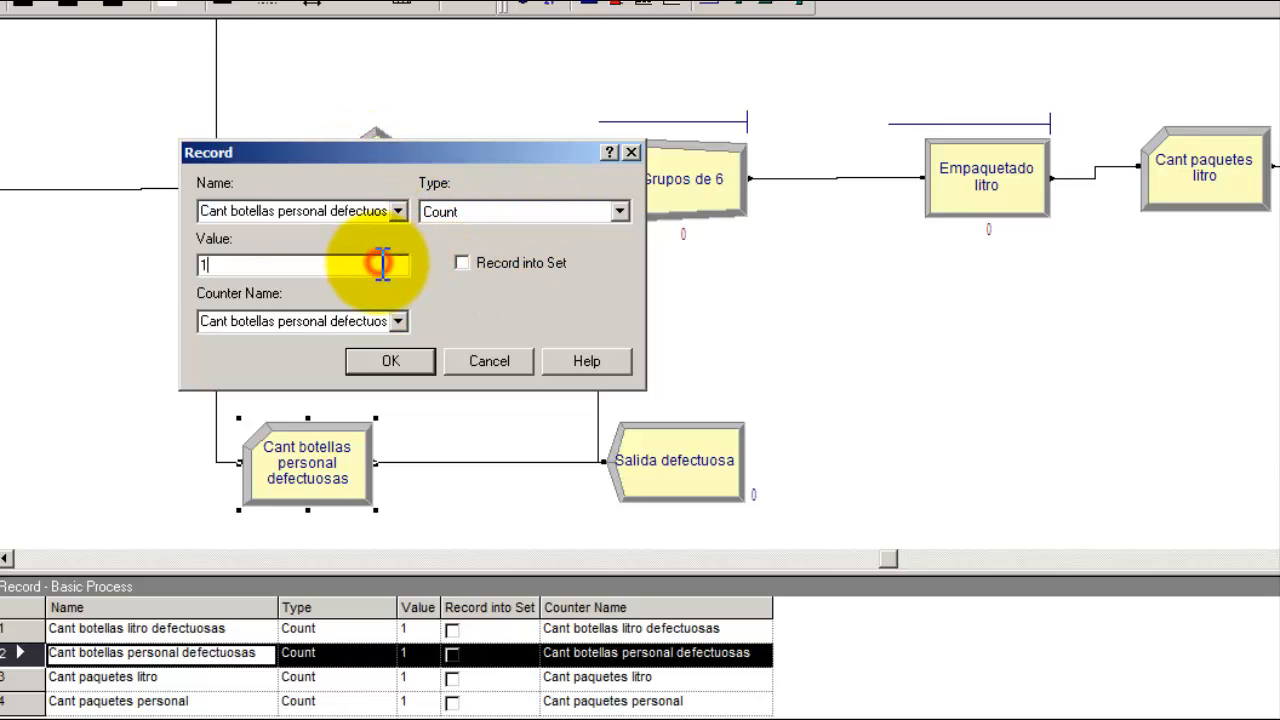
double_click(382, 263)
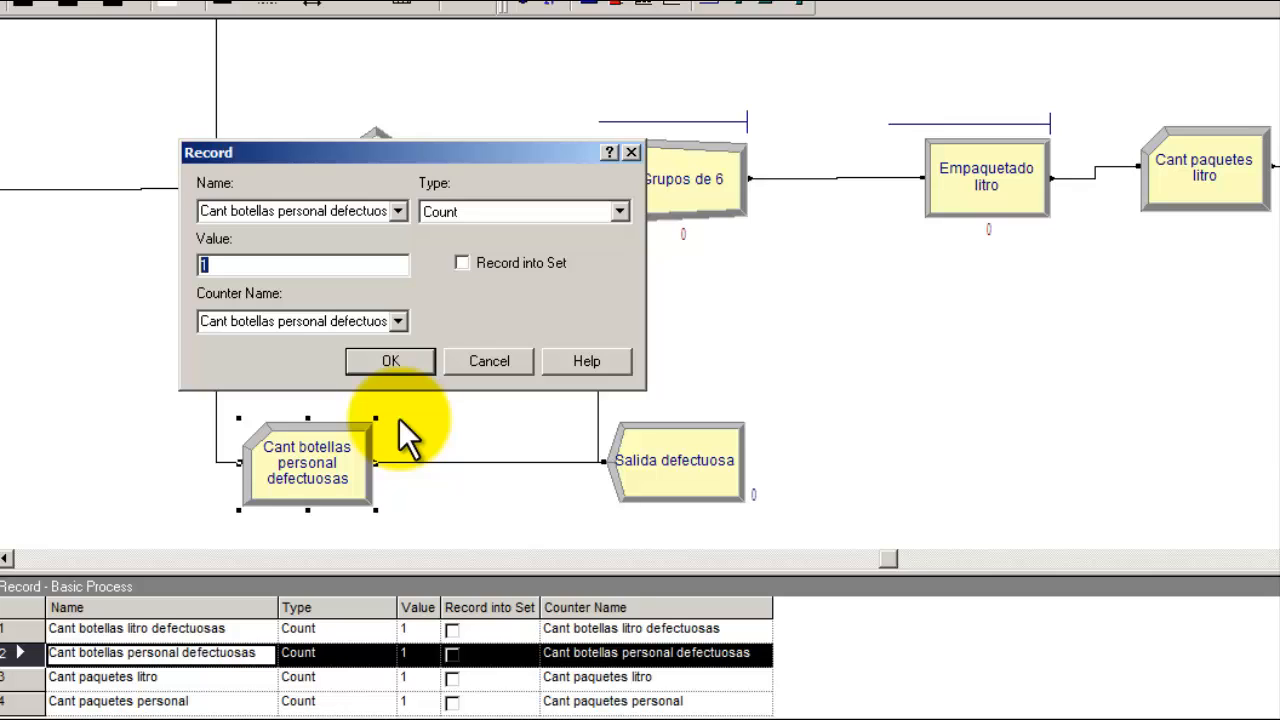
click(405, 362)
- Return to the personal packaging branch and point out its Cant paquetes personal counter
scroll(424, 390, up, 2)
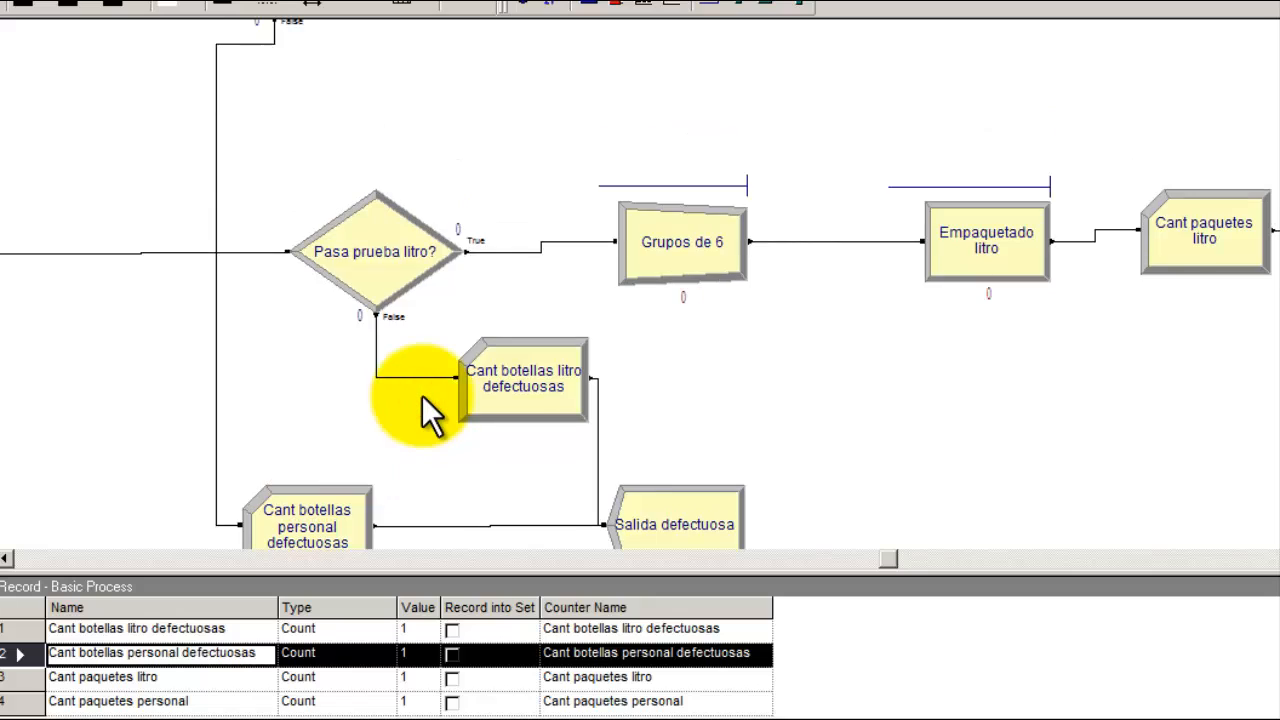
scroll(423, 400, up, 2)
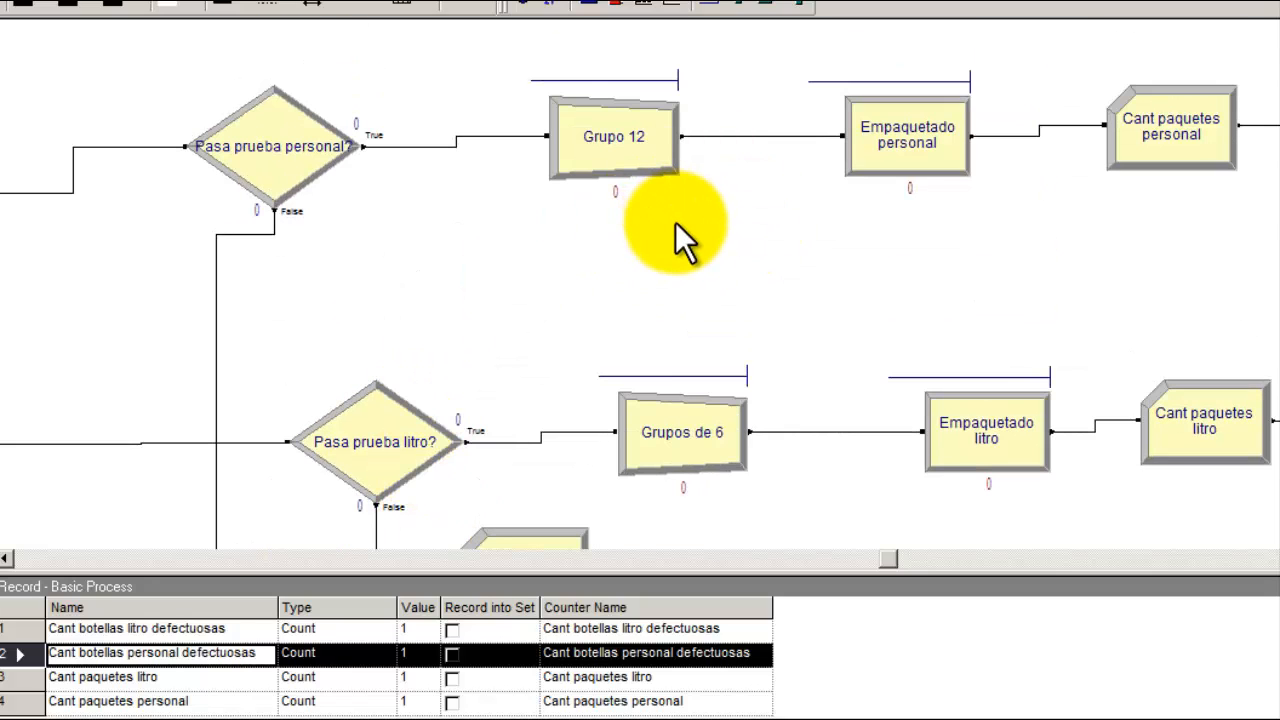
click(1162, 150)
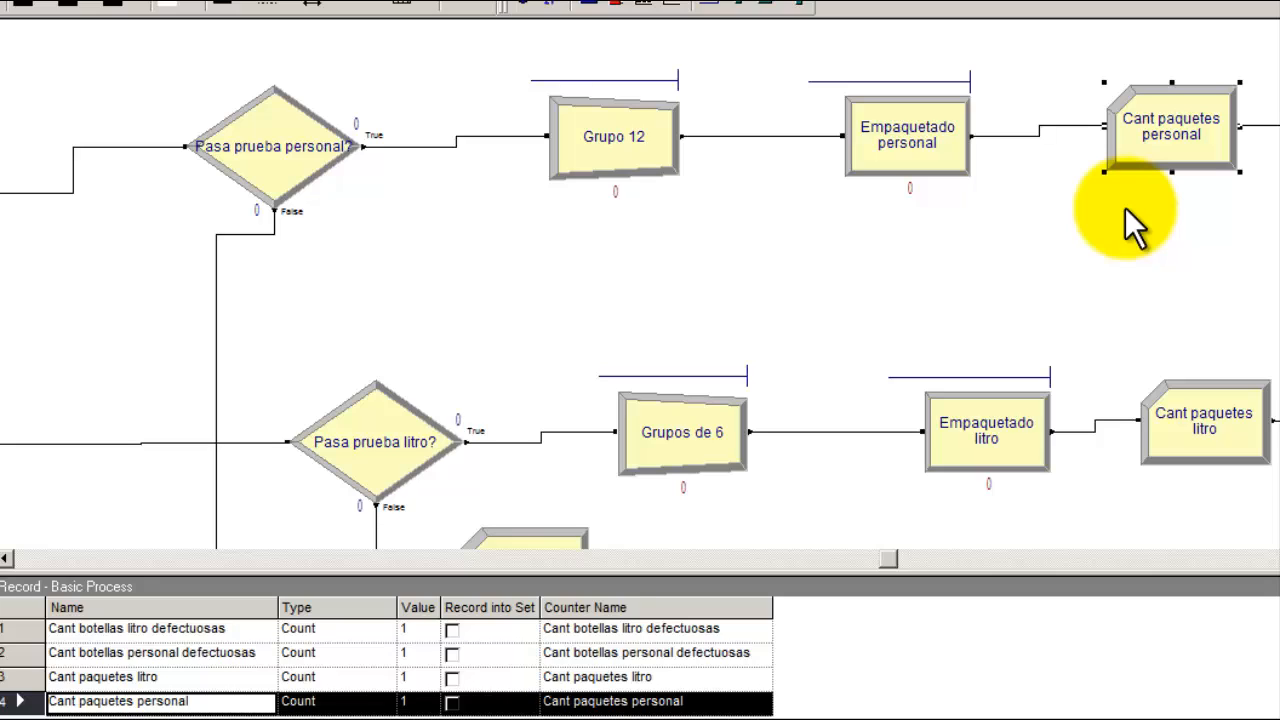
drag(1051, 57, 1240, 250)
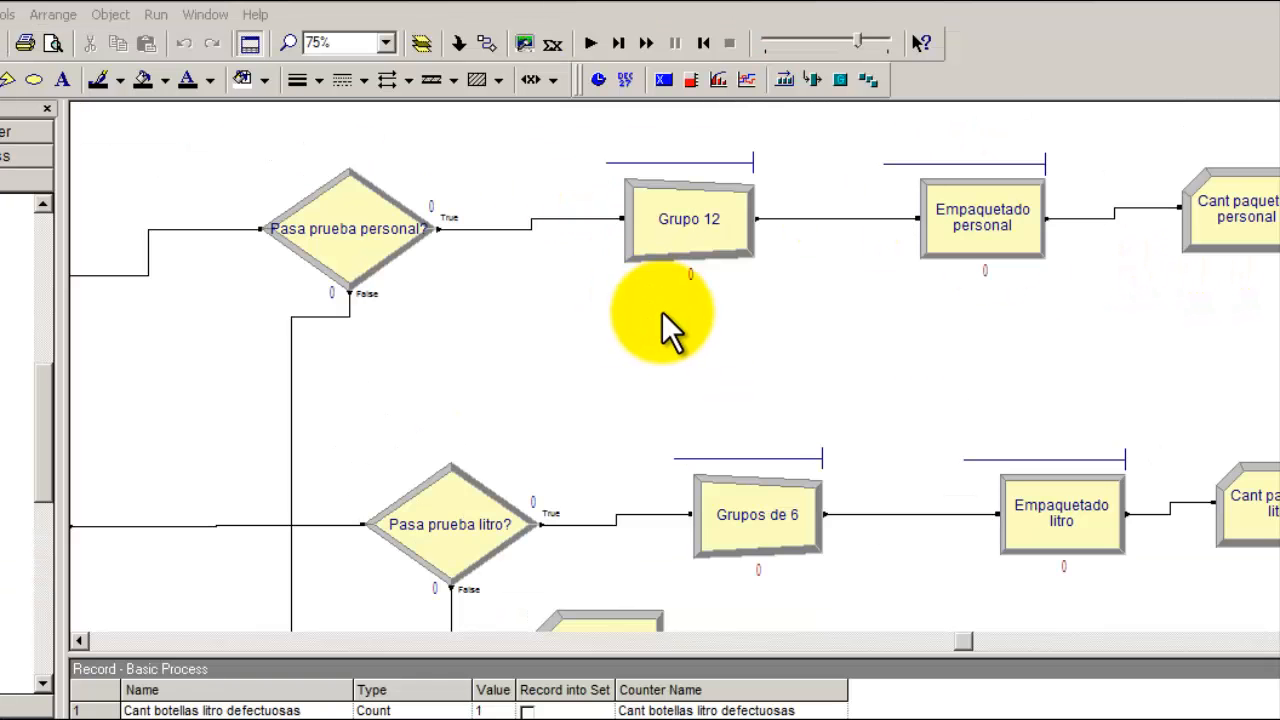
- Open the run setup's replication parameters and look up the 10-hour working day in the problem statement
click(481, 157)
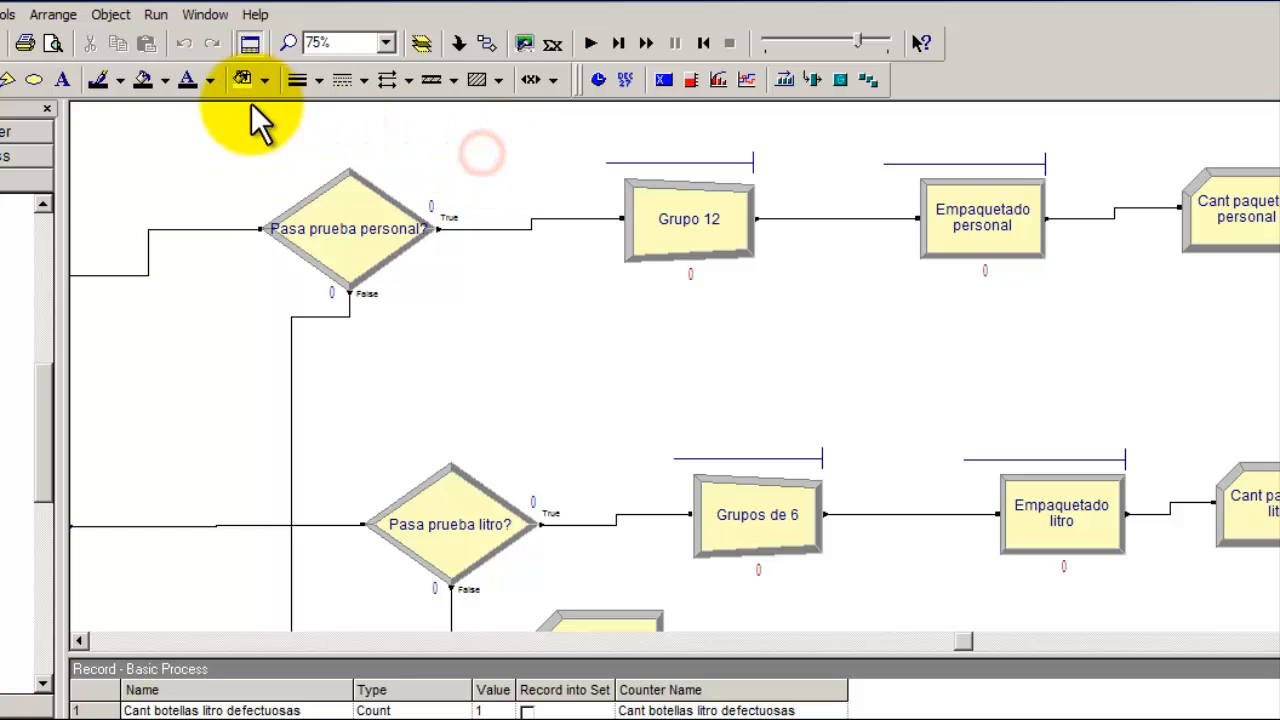
click(160, 17)
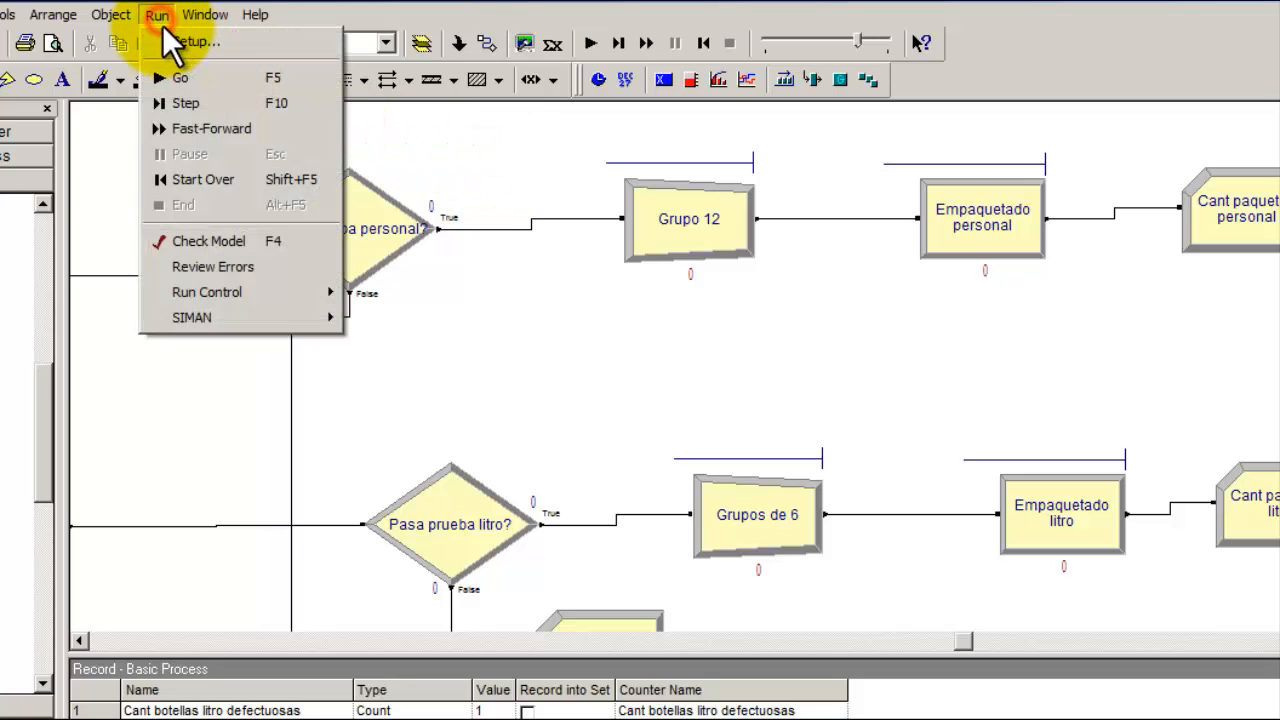
click(168, 42)
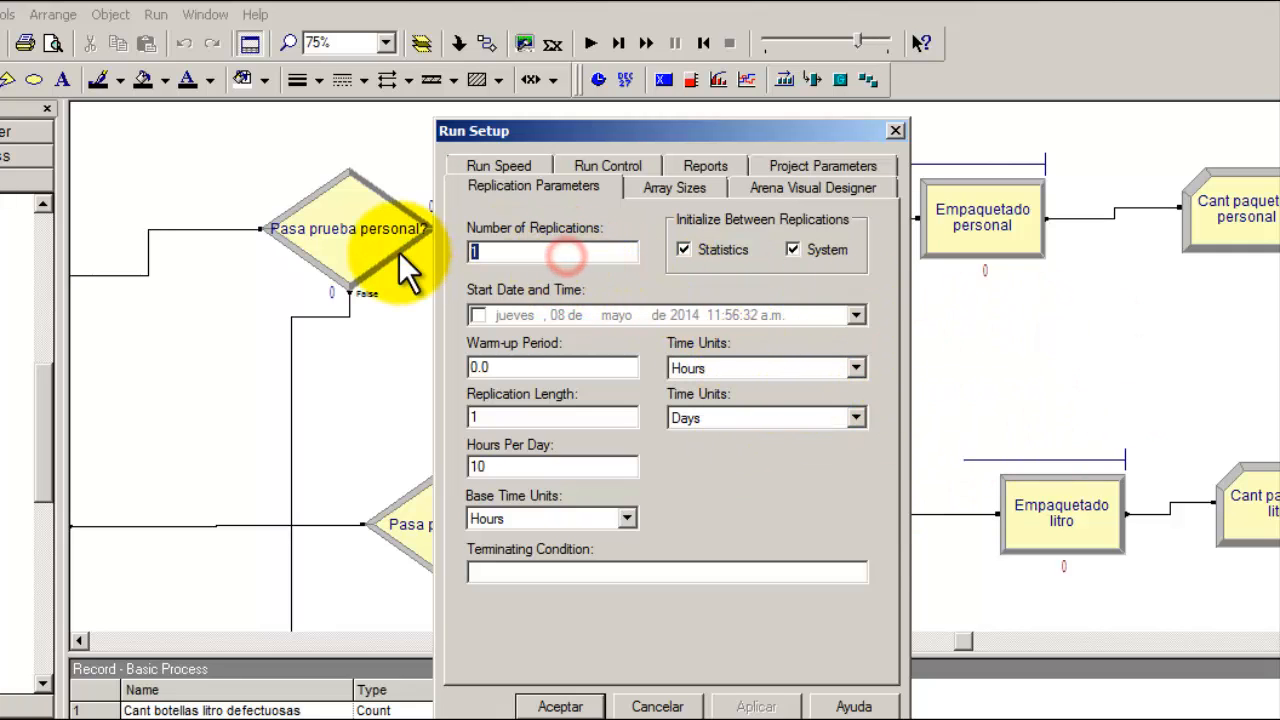
key(alt+Tab)
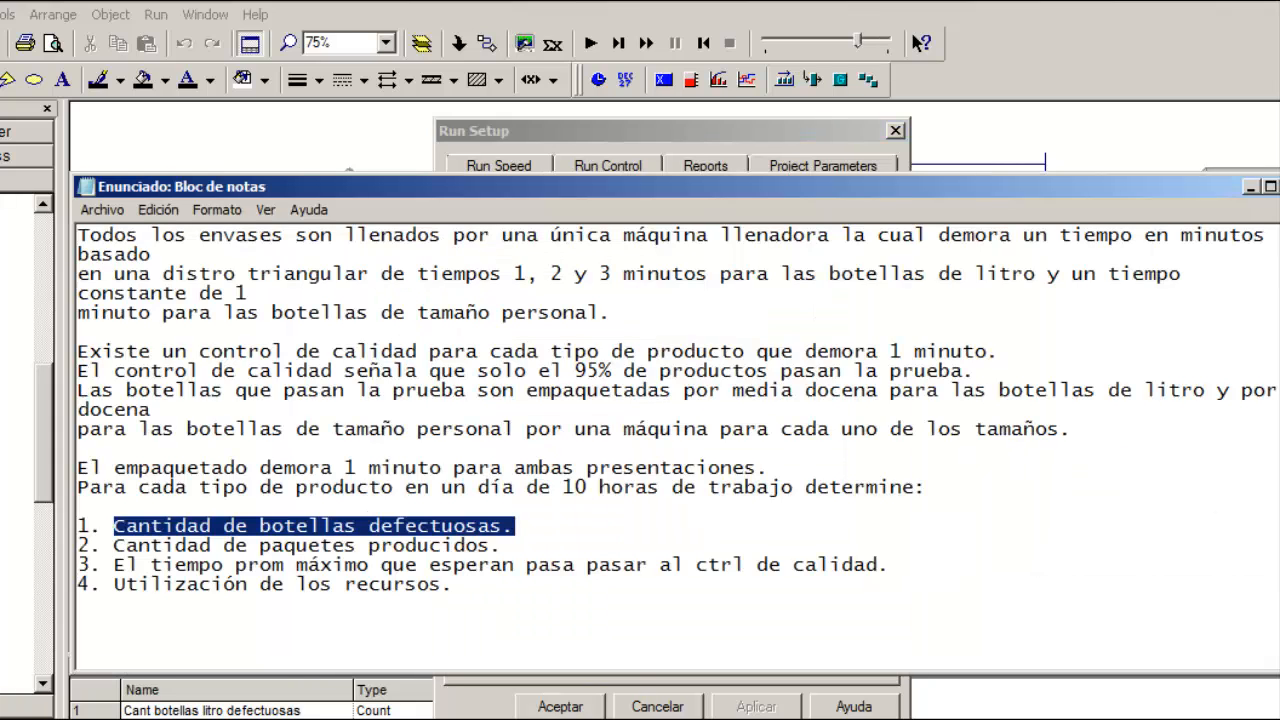
drag(441, 487, 926, 487)
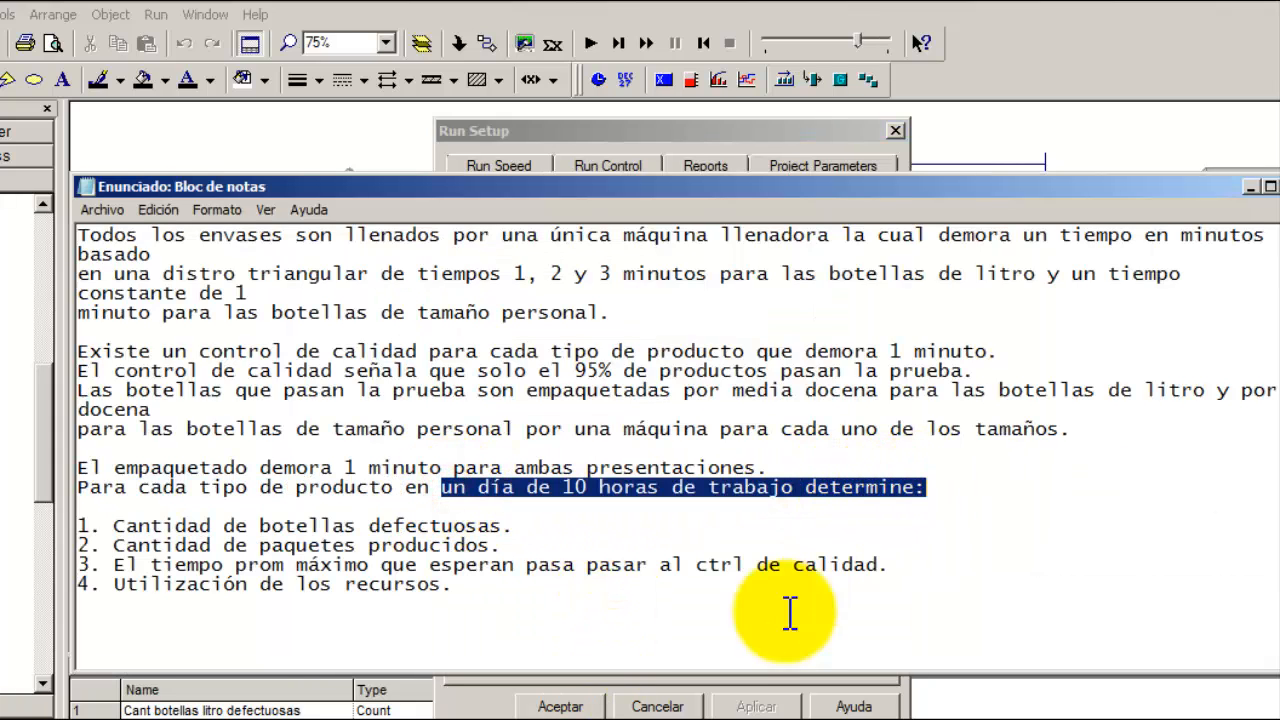
key(alt+Tab)
- Review the number of replications, replication length and hours per day in the run setup, and accept the settings
double_click(576, 255)
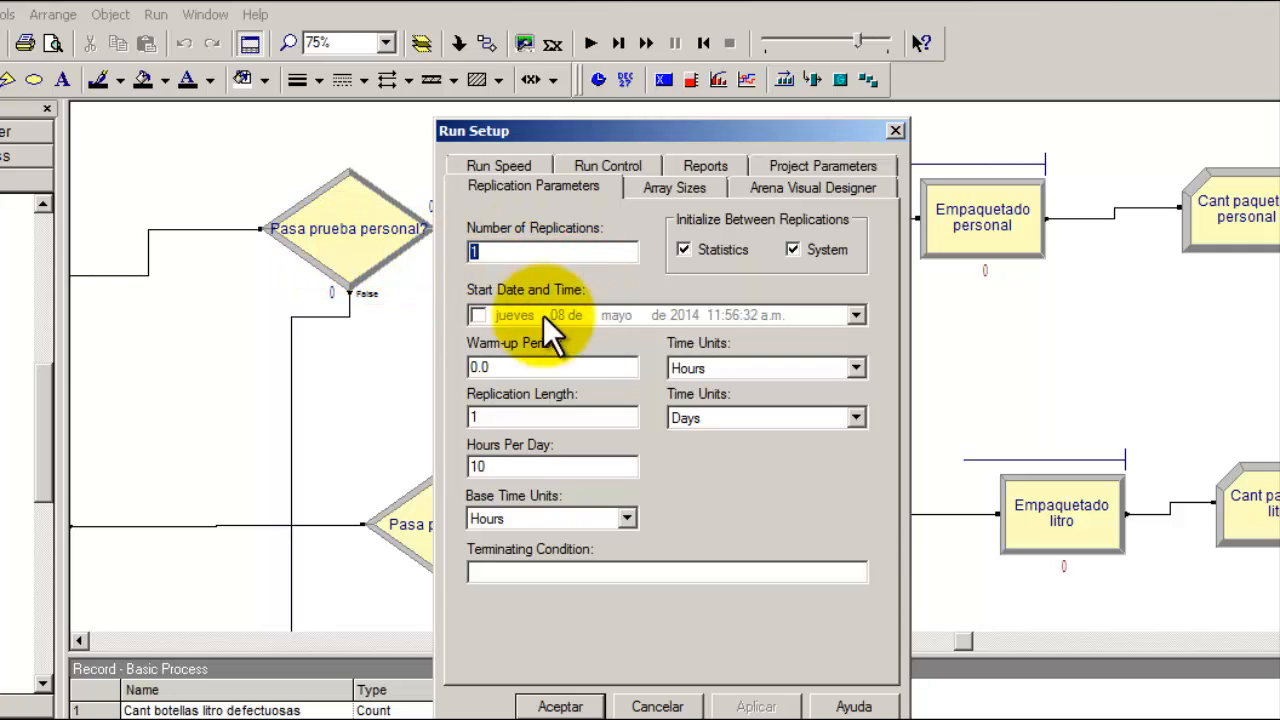
double_click(480, 417)
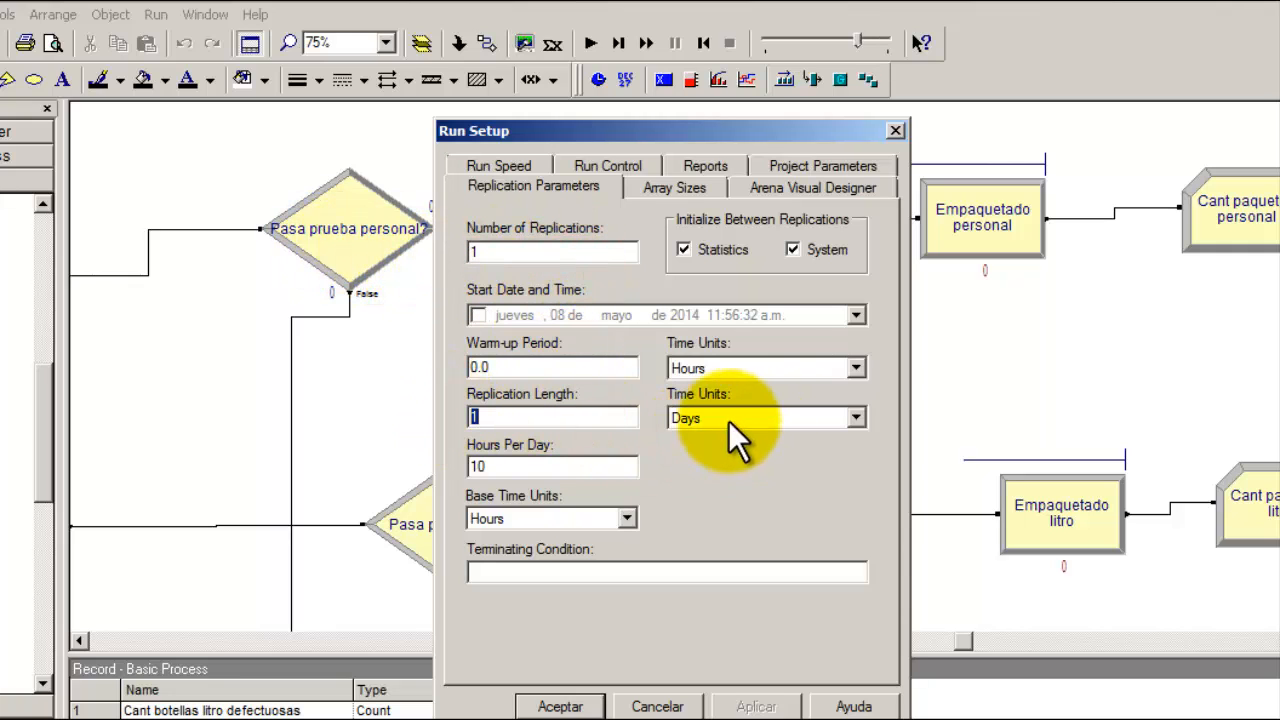
double_click(530, 462)
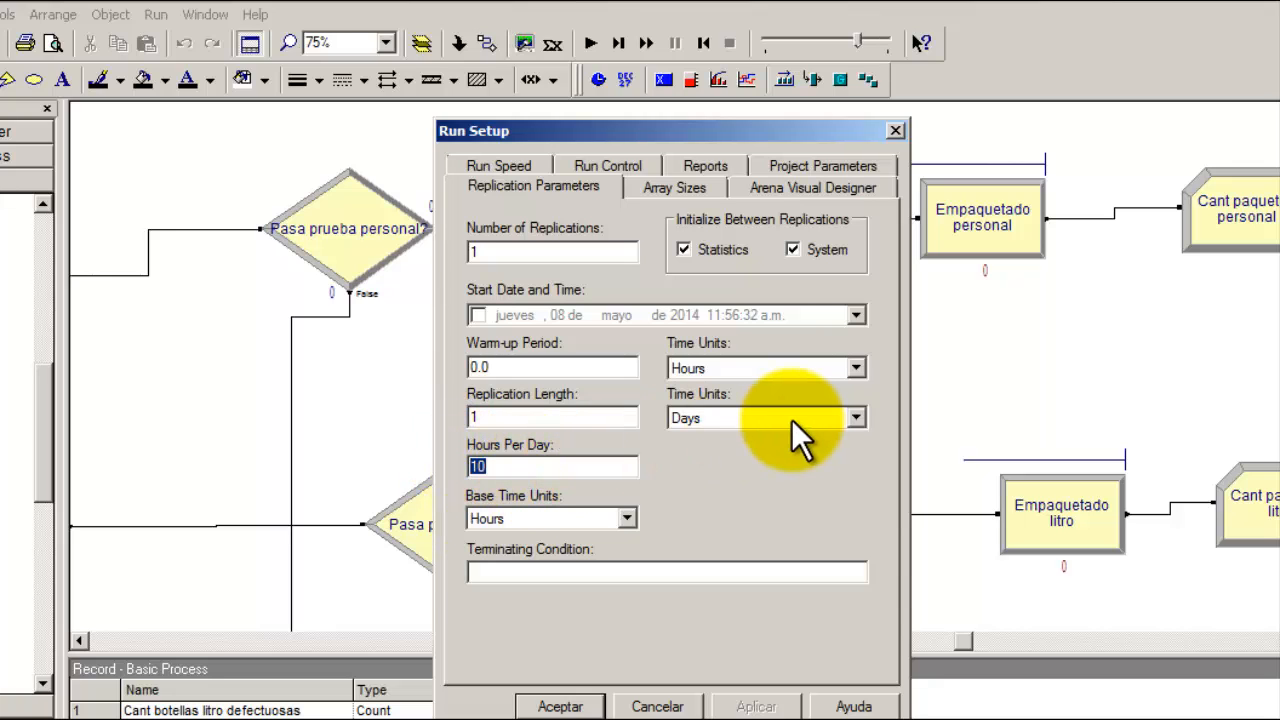
click(508, 255)
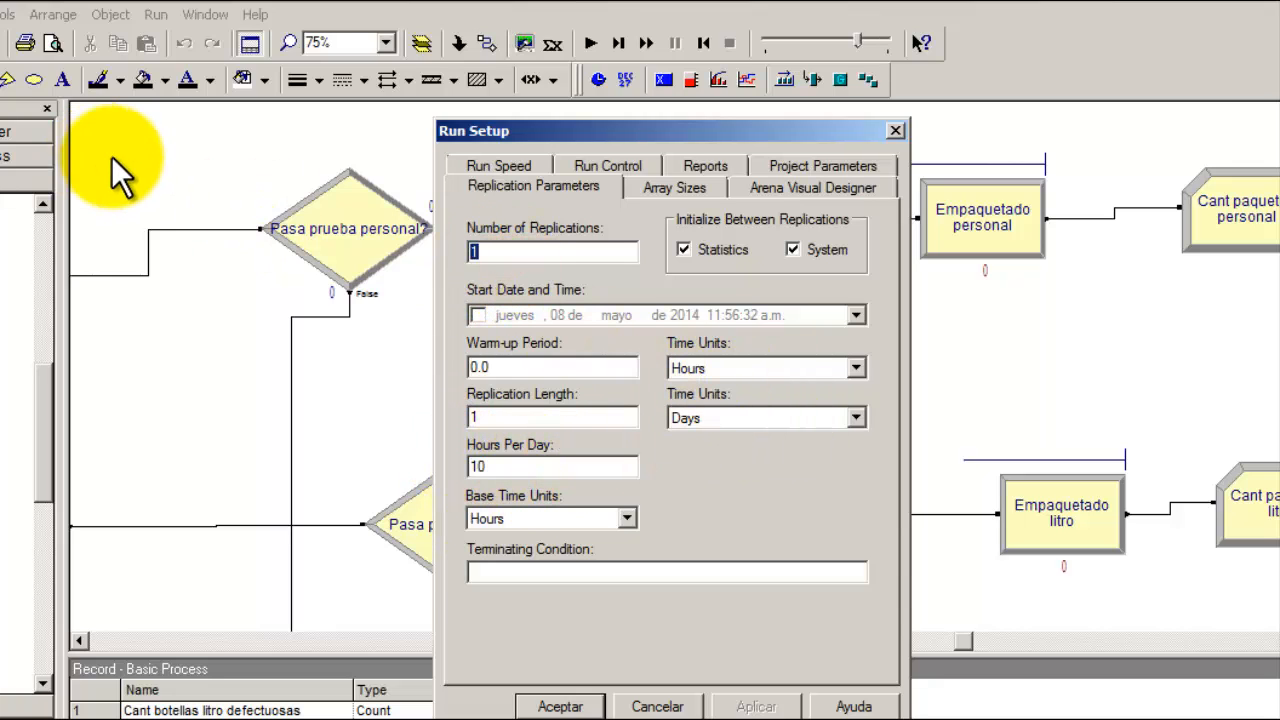
click(500, 417)
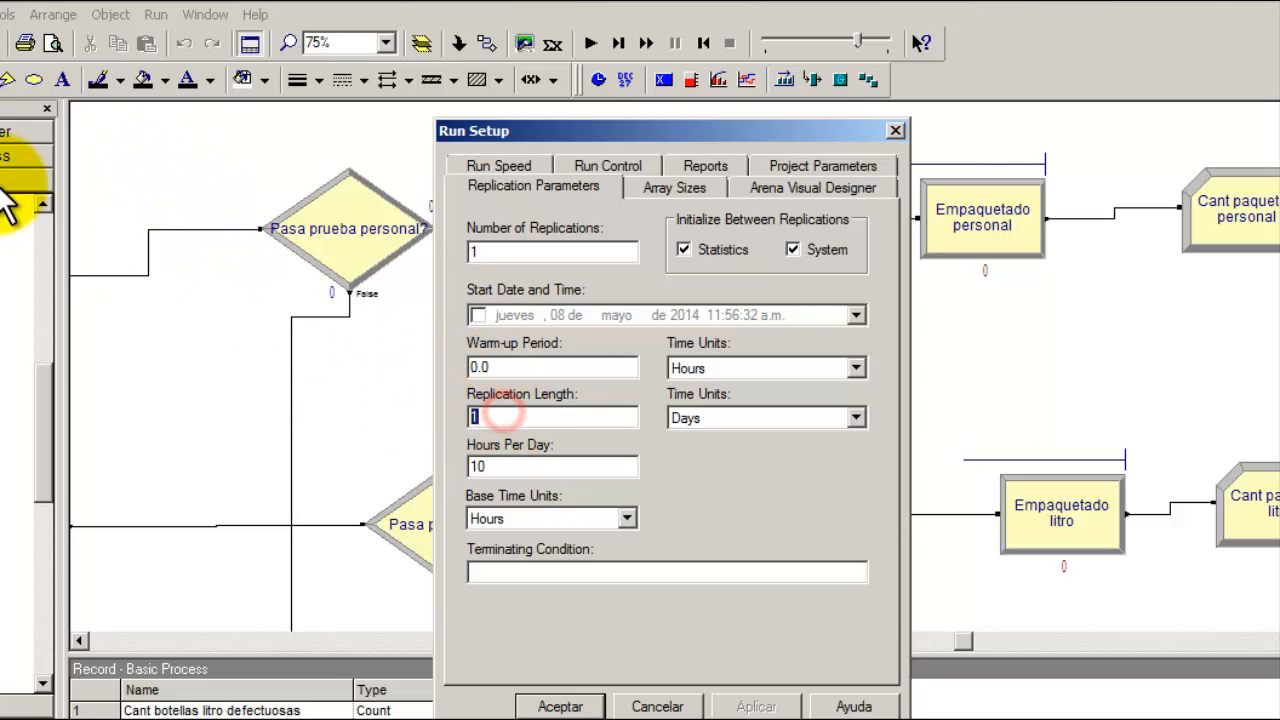
click(560, 706)
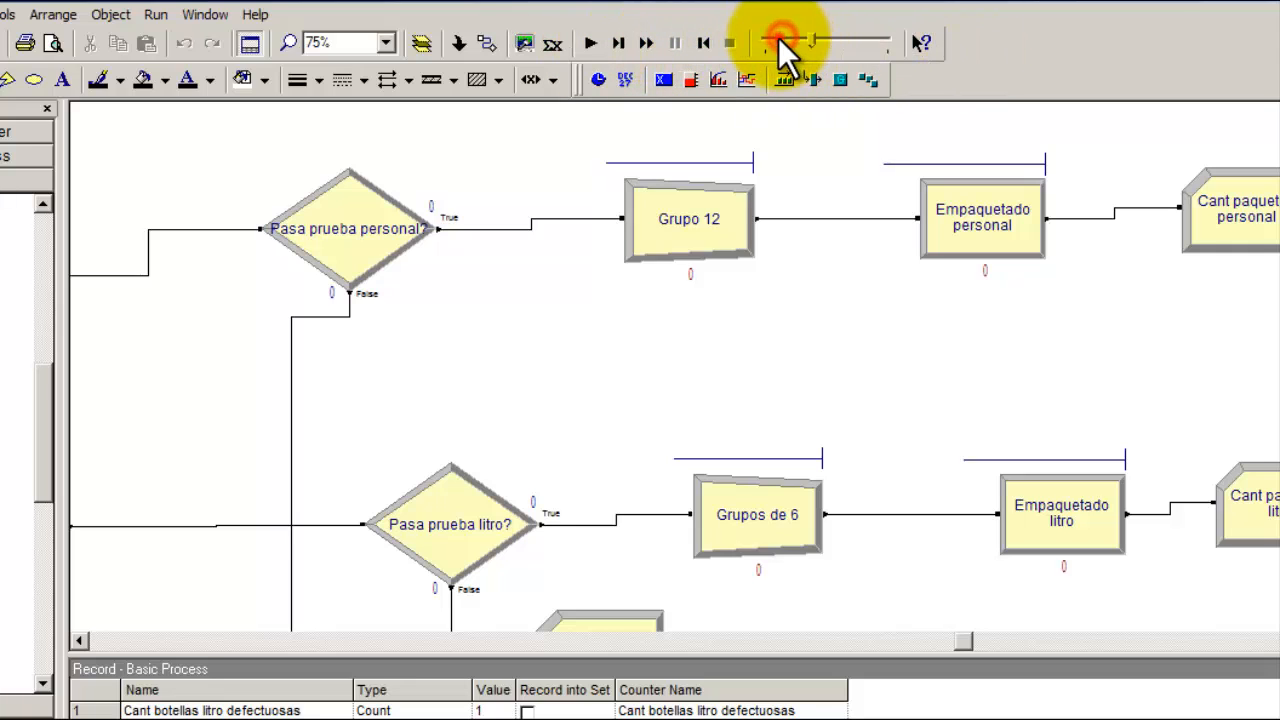
- Run the simulation to completion and open its results report
click(591, 43)
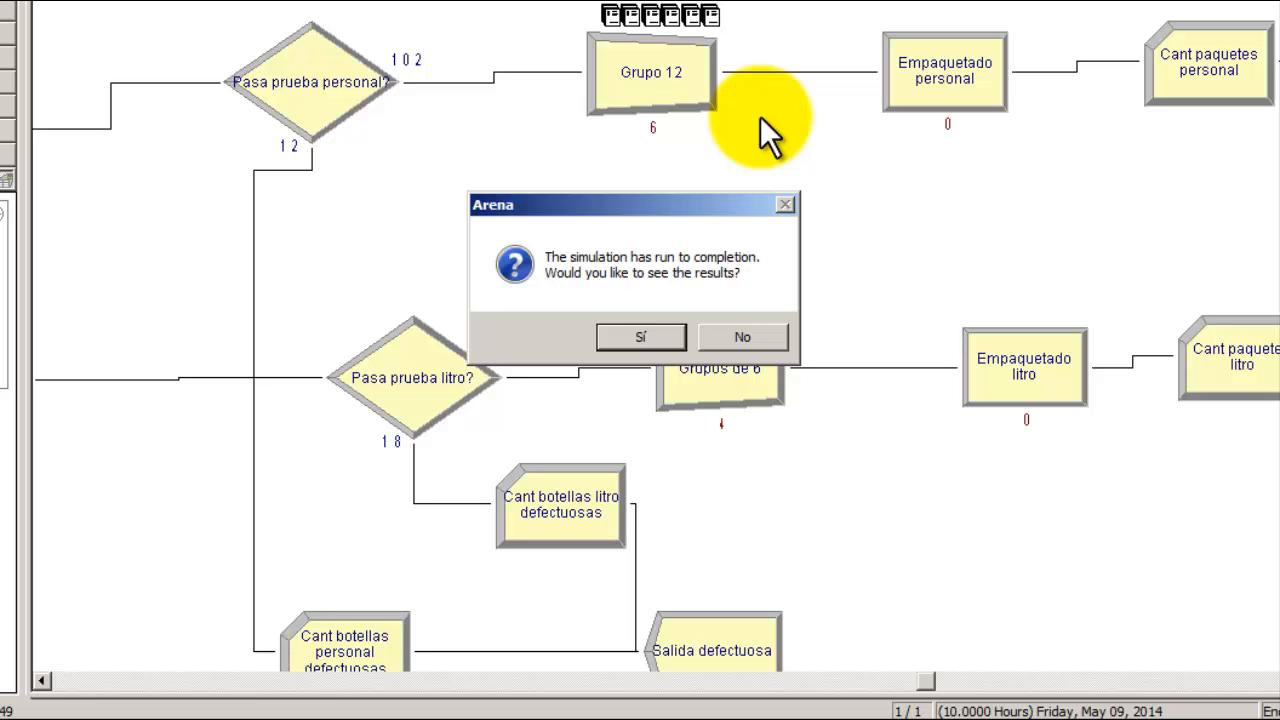
click(663, 339)
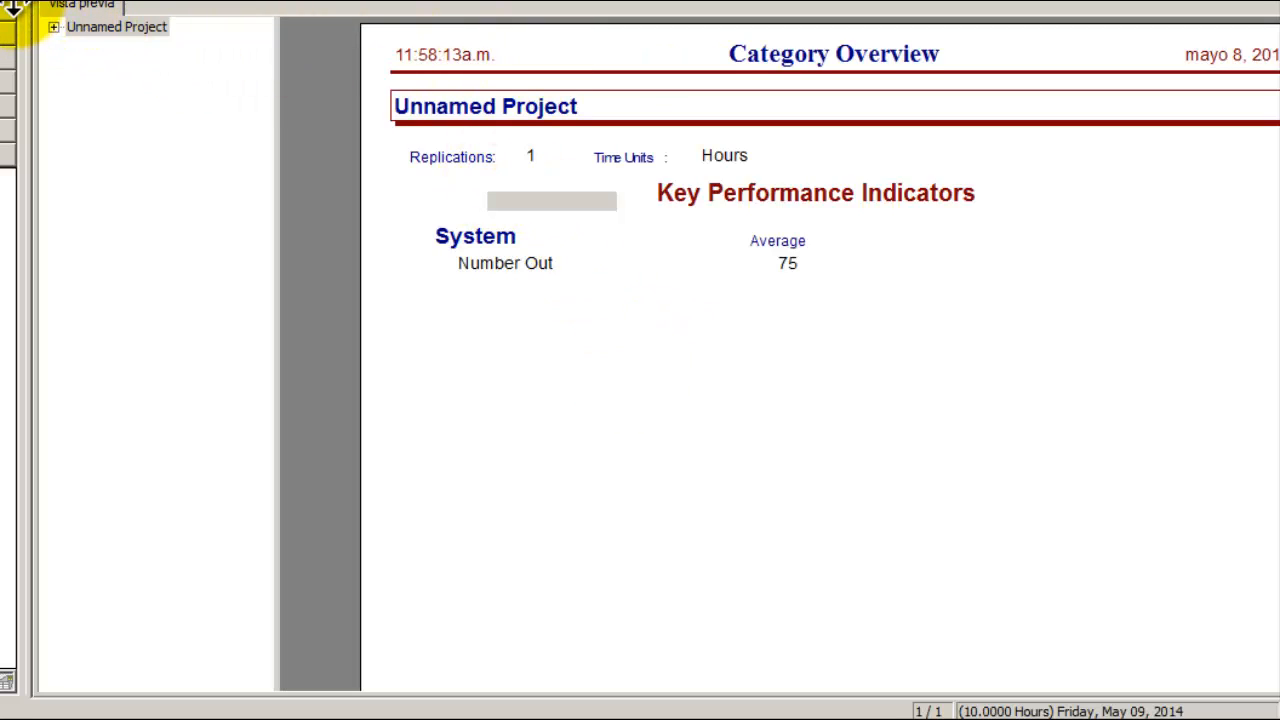
- Check the defective-bottles question in the problem statement and show the User Specified counter results in the report
key(alt+Tab)
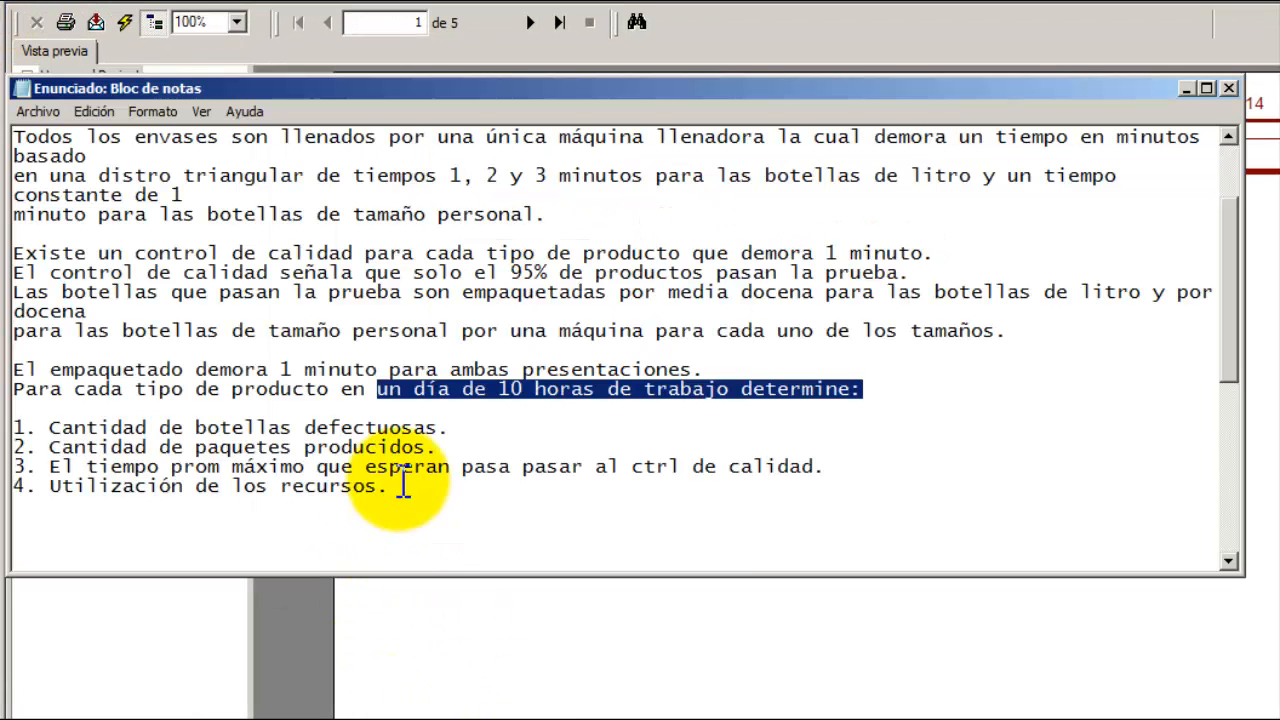
drag(452, 428, 47, 428)
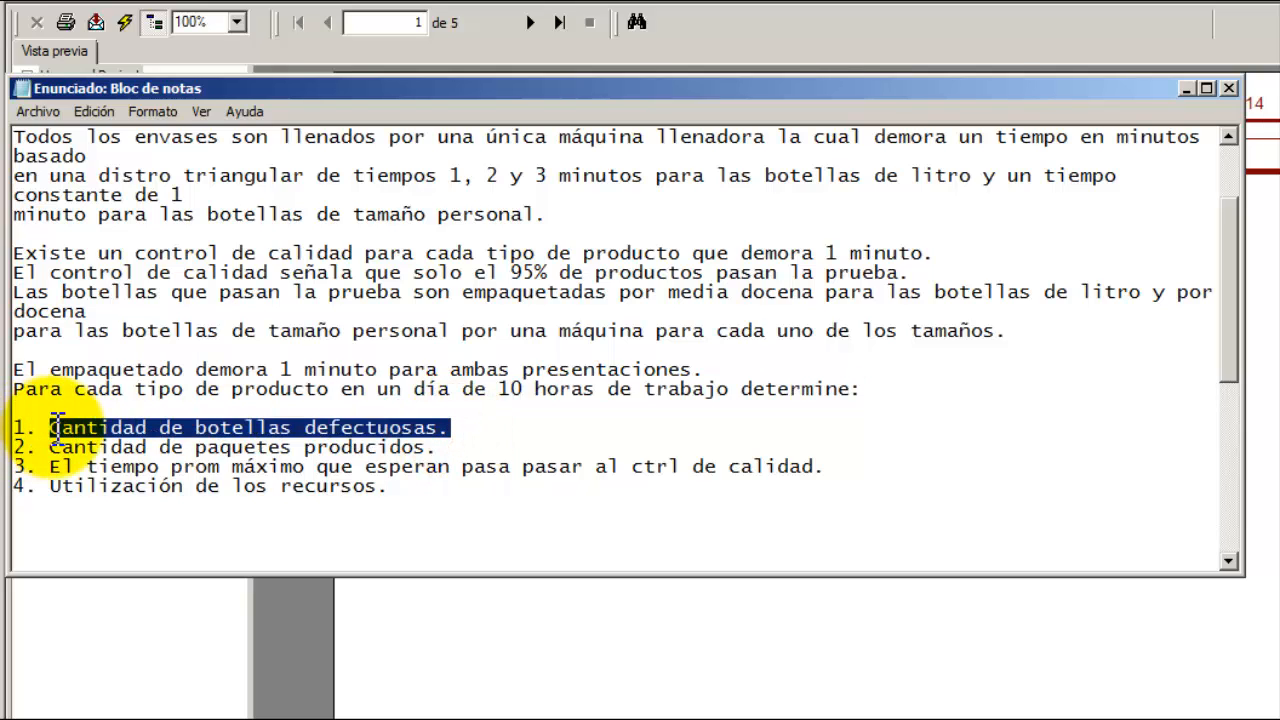
click(177, 639)
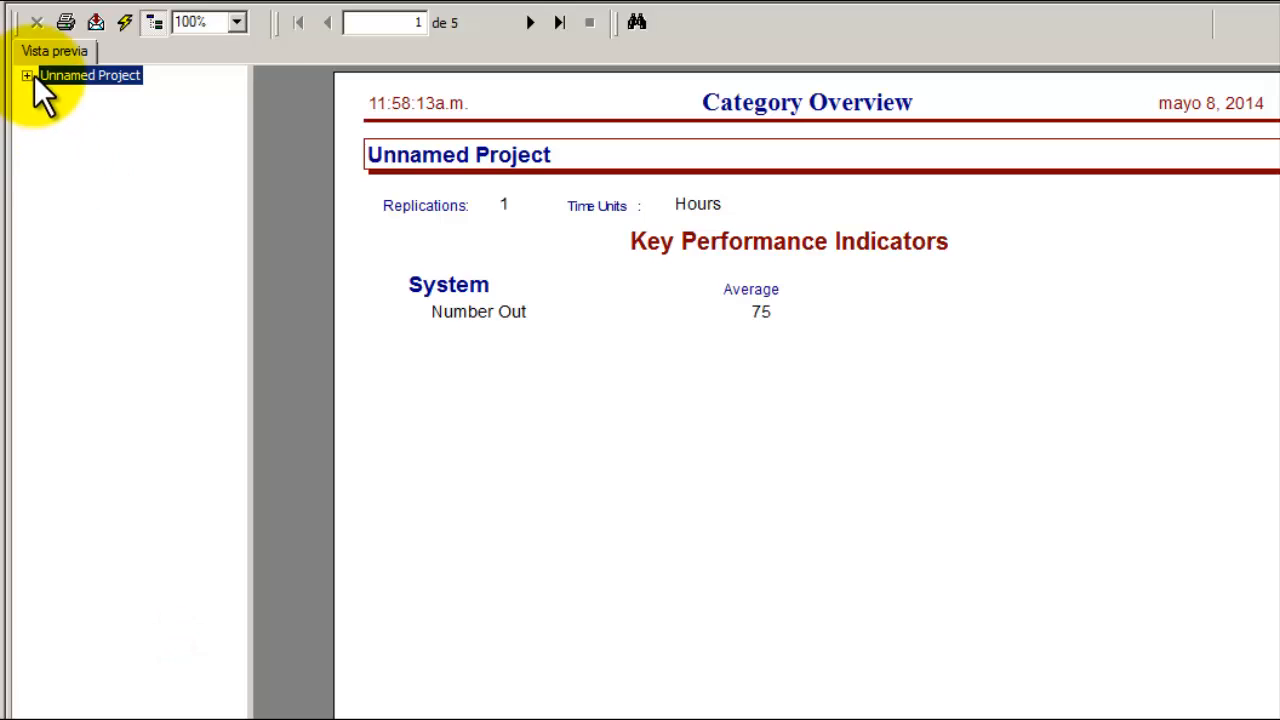
click(30, 75)
click(100, 155)
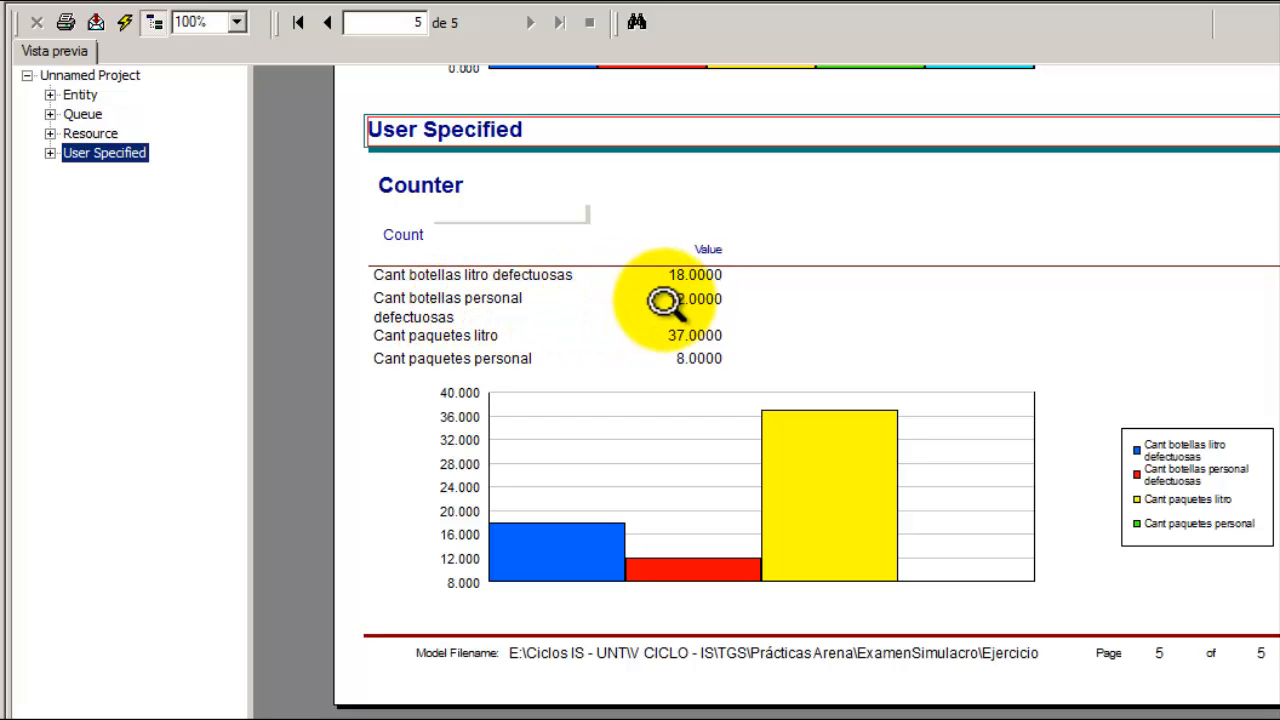
- Highlight questions 1 and 2 in the problem statement, on defective bottles and packages produced, to match them with the counters
key(alt+Tab)
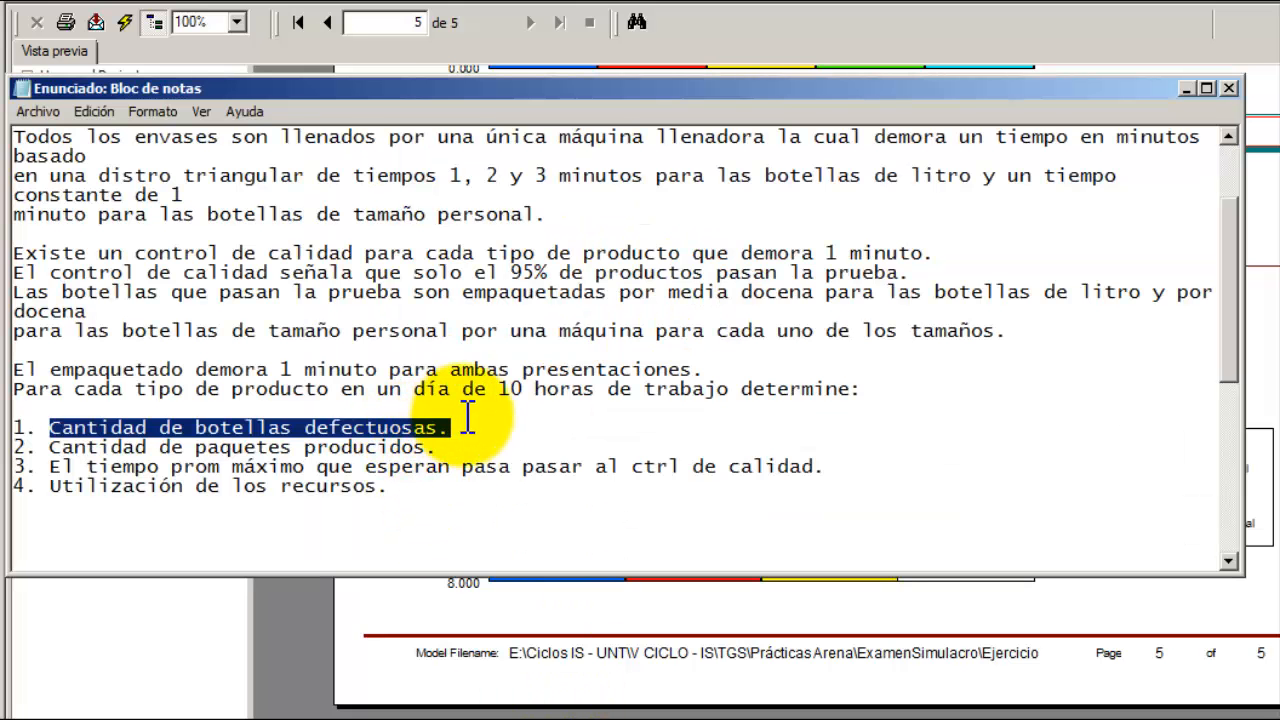
drag(471, 426, 17, 420)
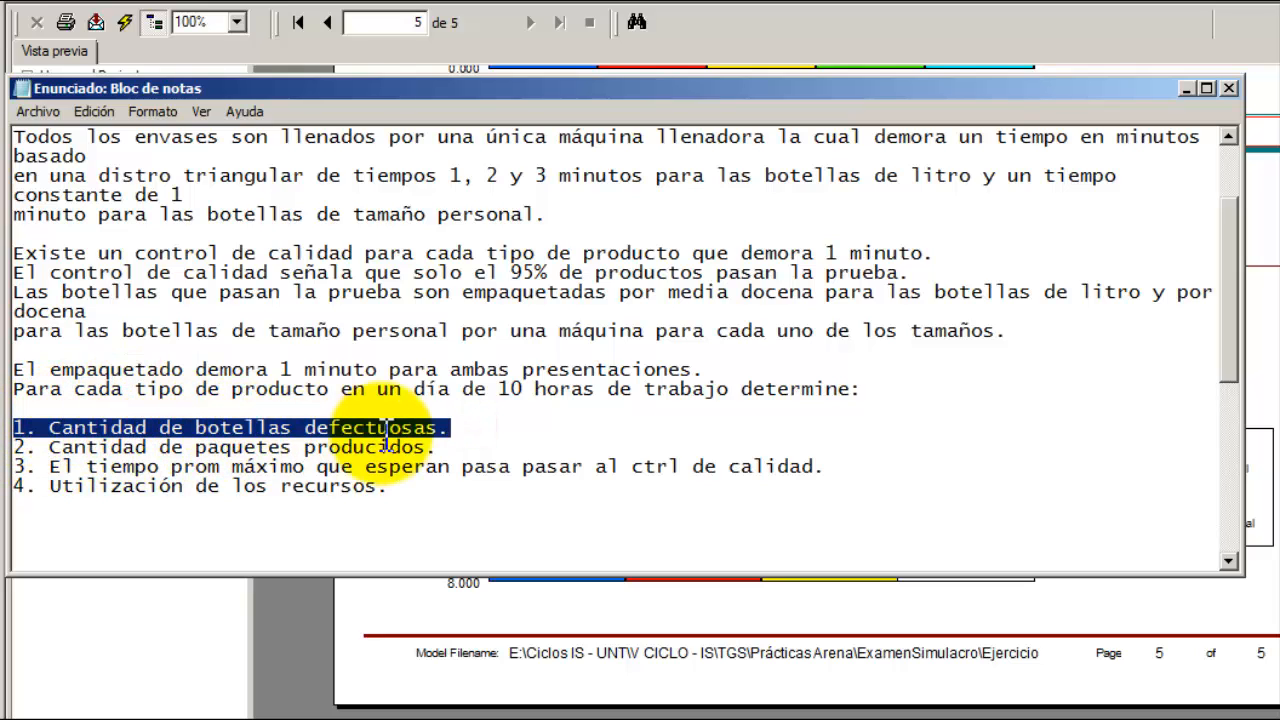
drag(450, 447, 18, 447)
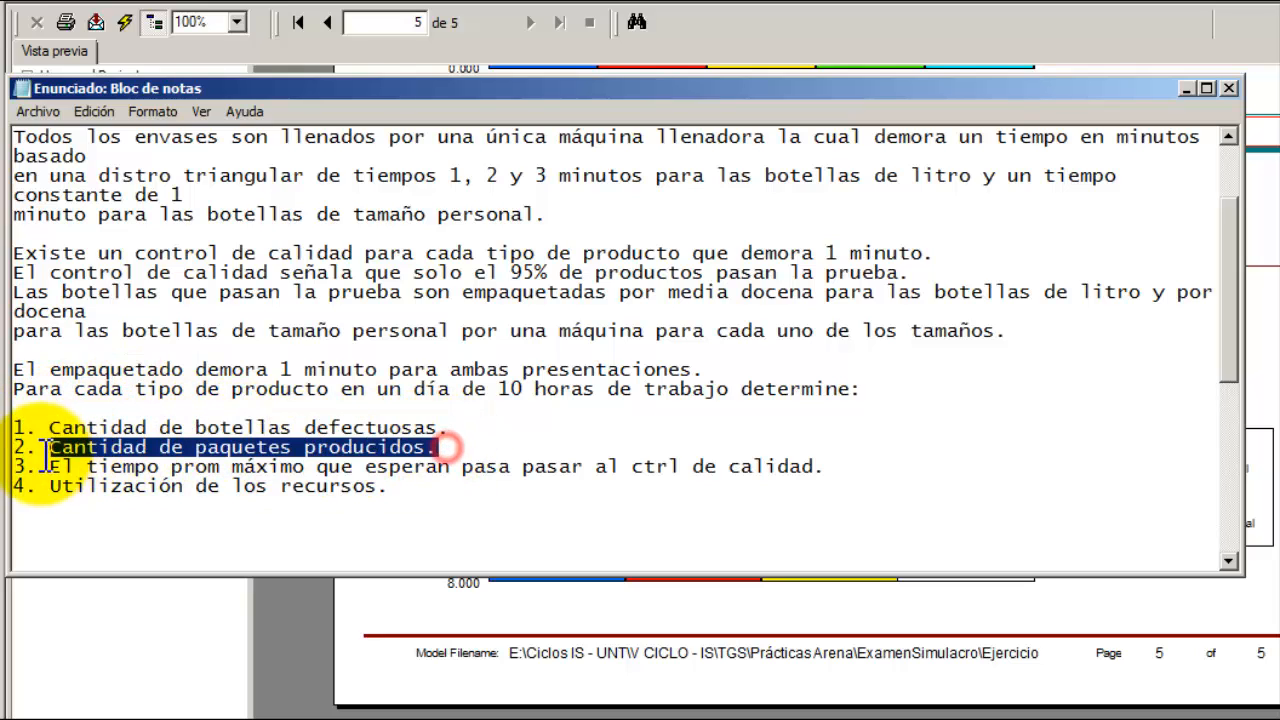
- Highlight question 3 on the maximum average wait for quality control in the problem statement and show the report's Queue results
click(199, 610)
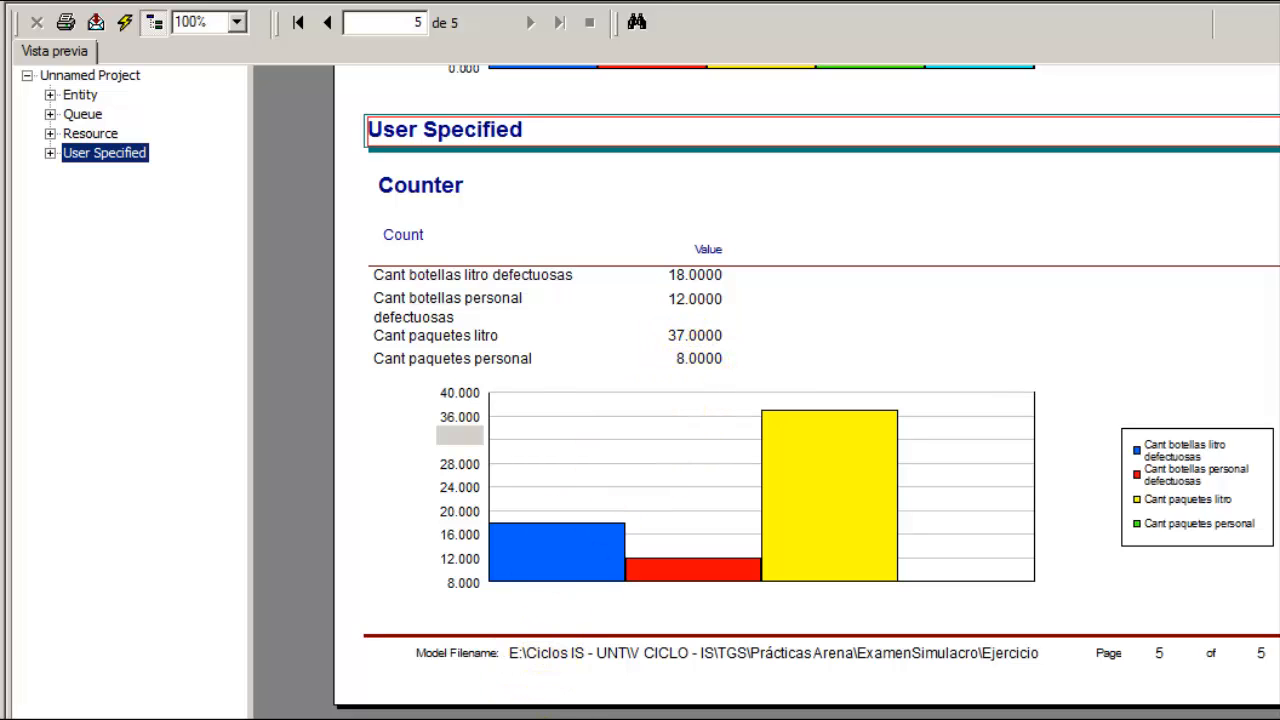
click(480, 717)
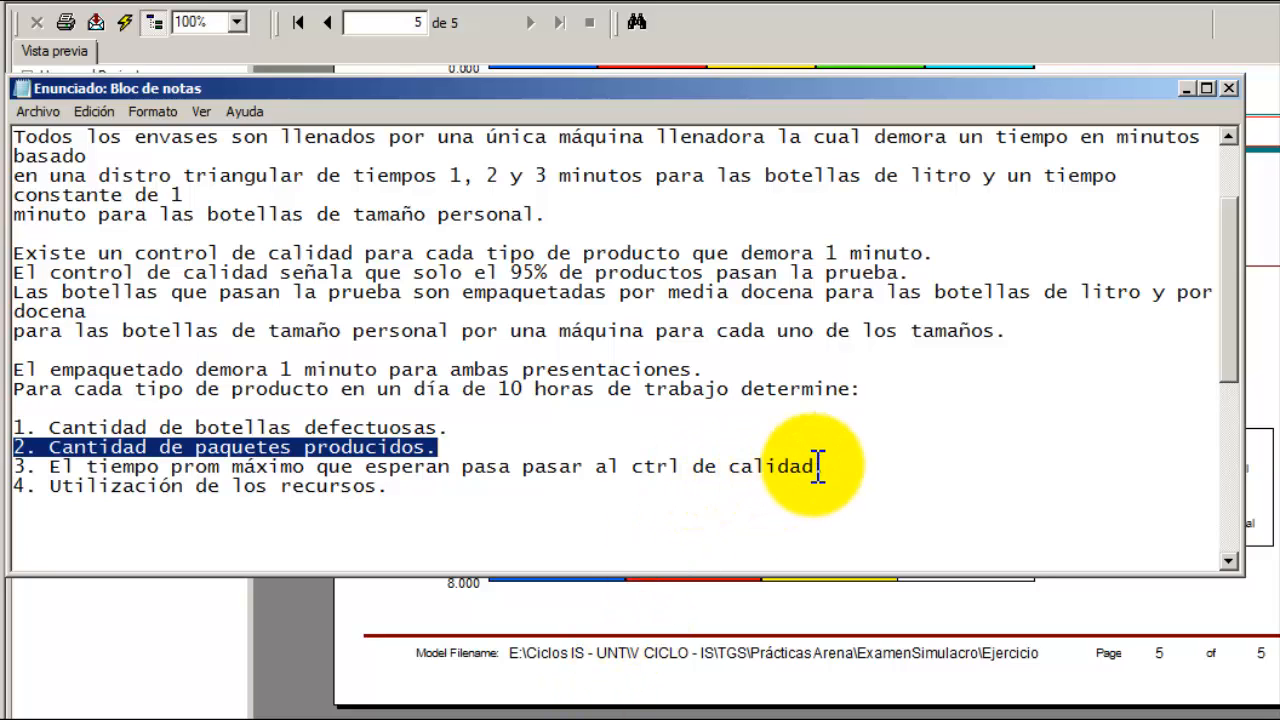
drag(841, 466, 5, 468)
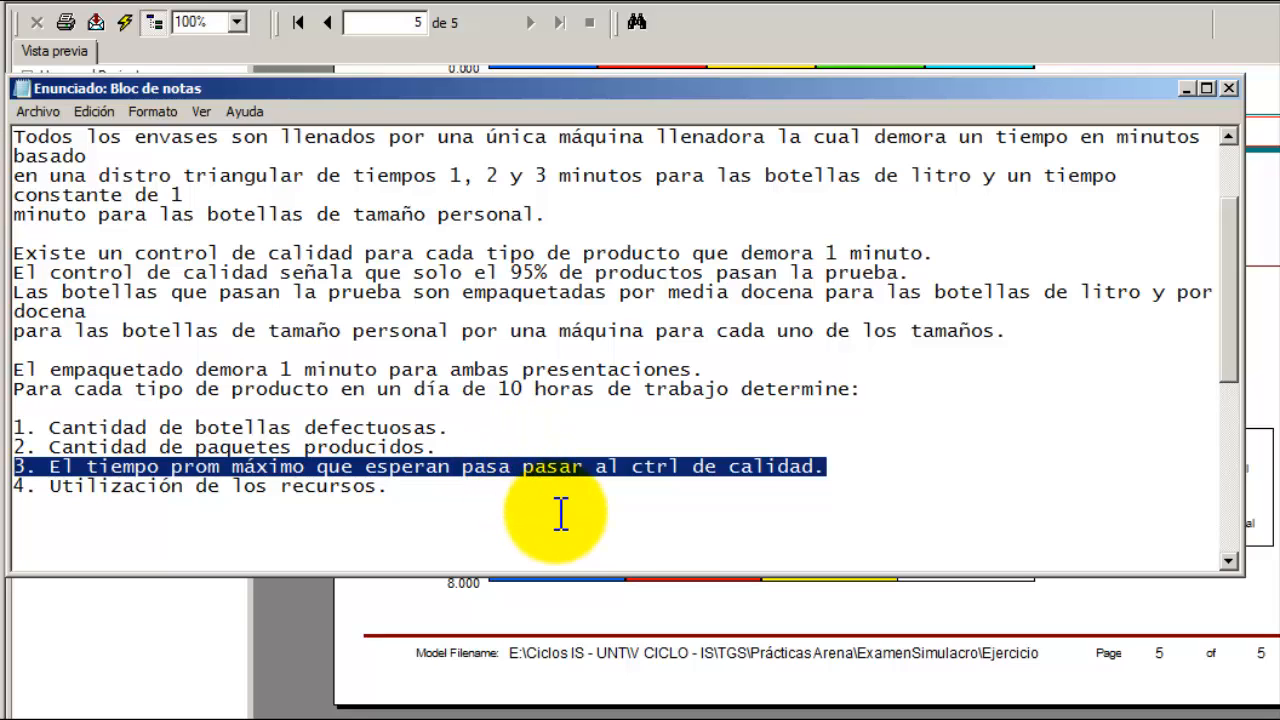
click(195, 638)
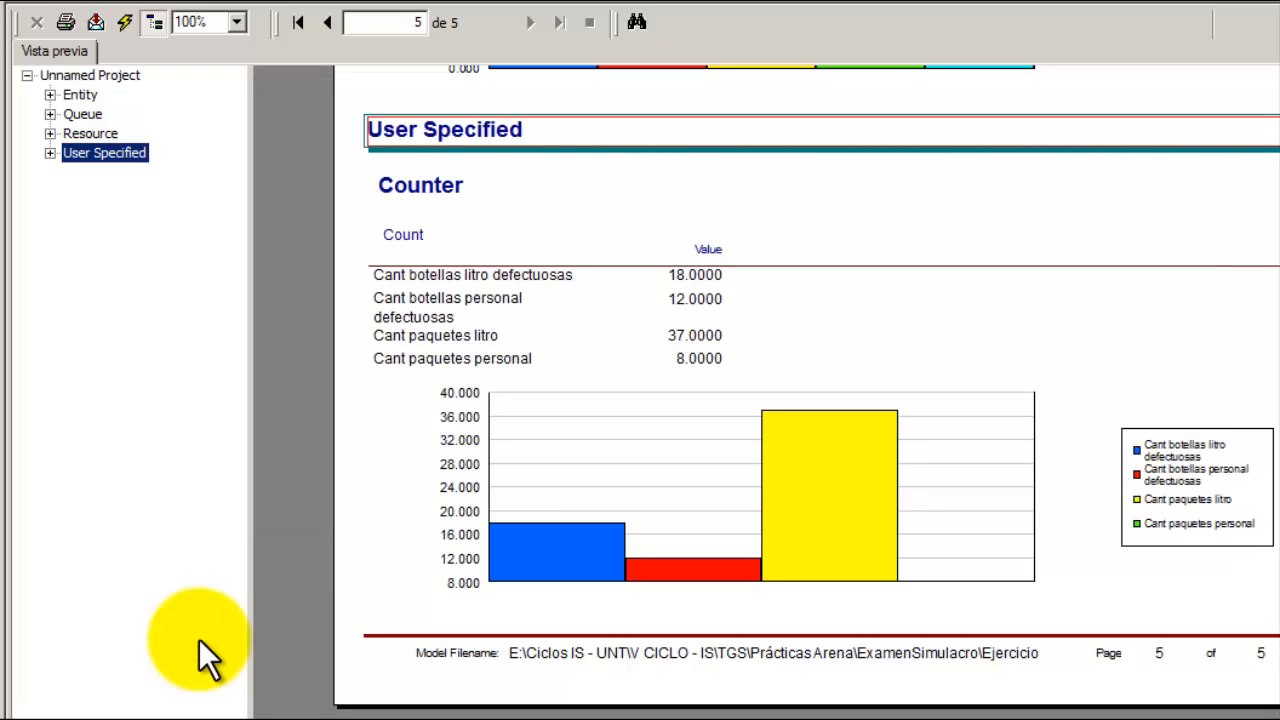
click(70, 113)
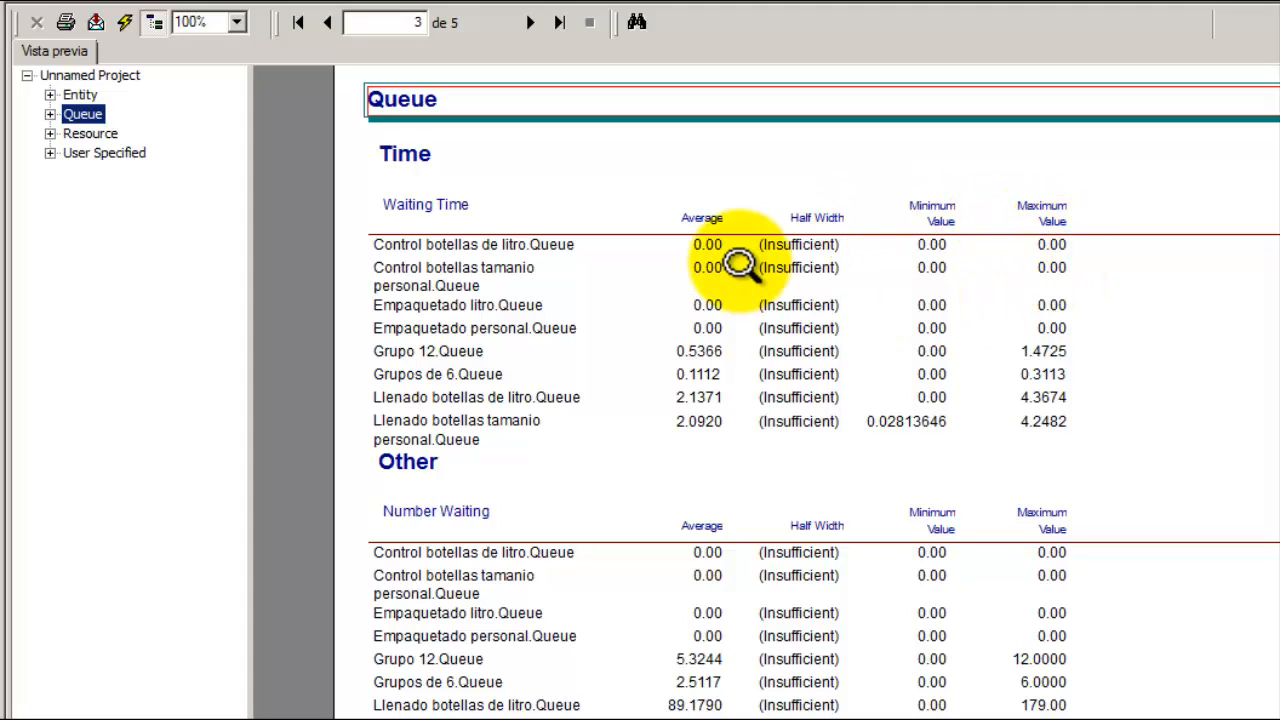
- Highlight question 4 on resource utilization in the problem statement and show the Instantaneous Utilization results under Resource Usage in the report
click(596, 719)
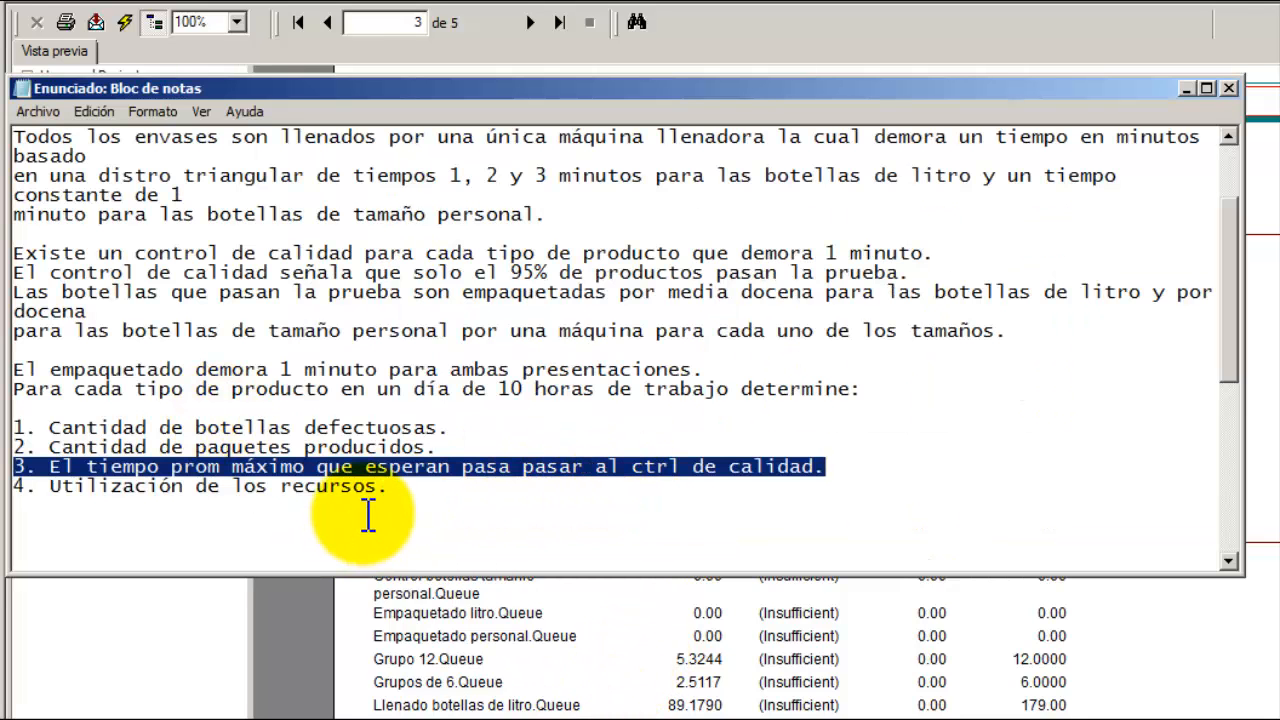
drag(413, 495, 12, 490)
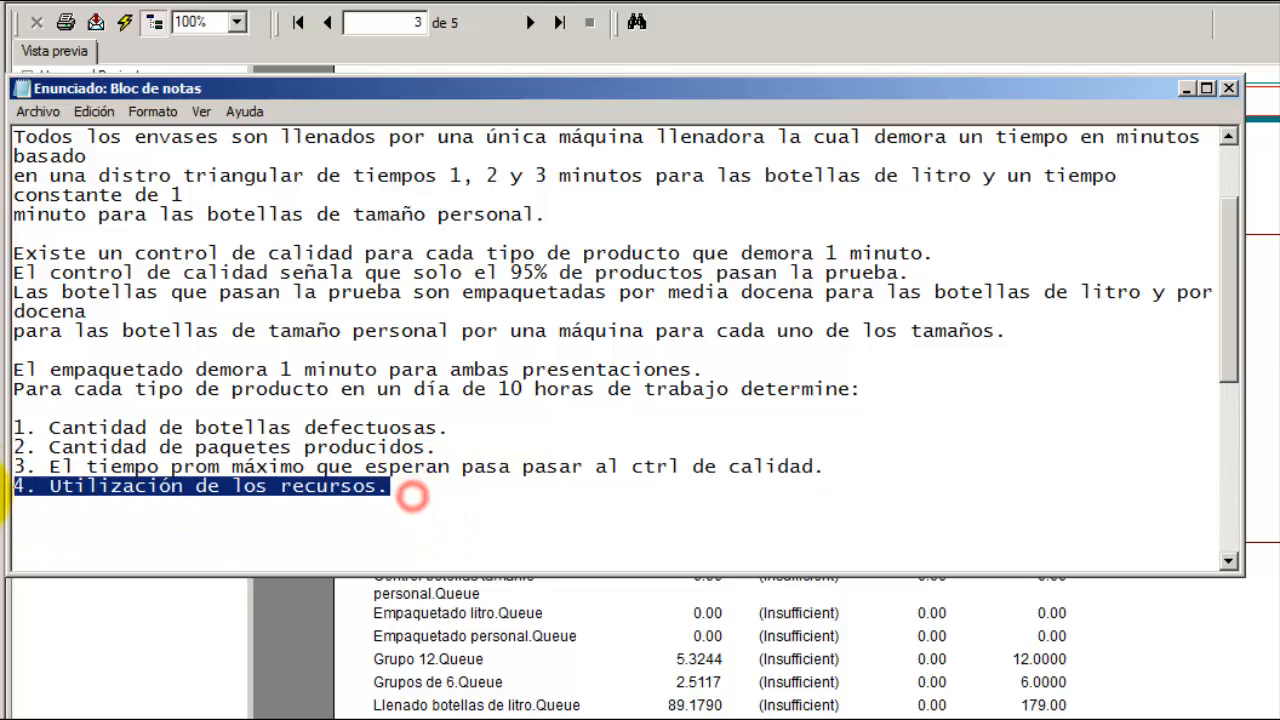
click(212, 600)
click(88, 134)
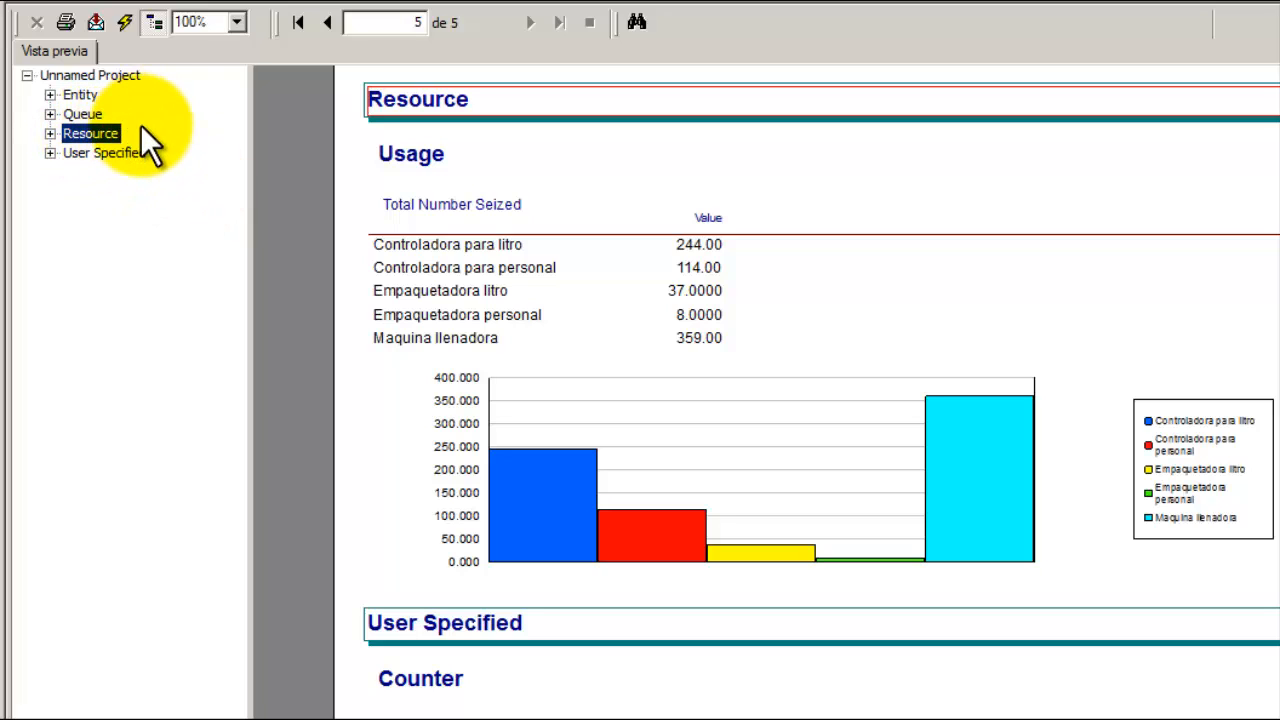
click(53, 133)
click(72, 153)
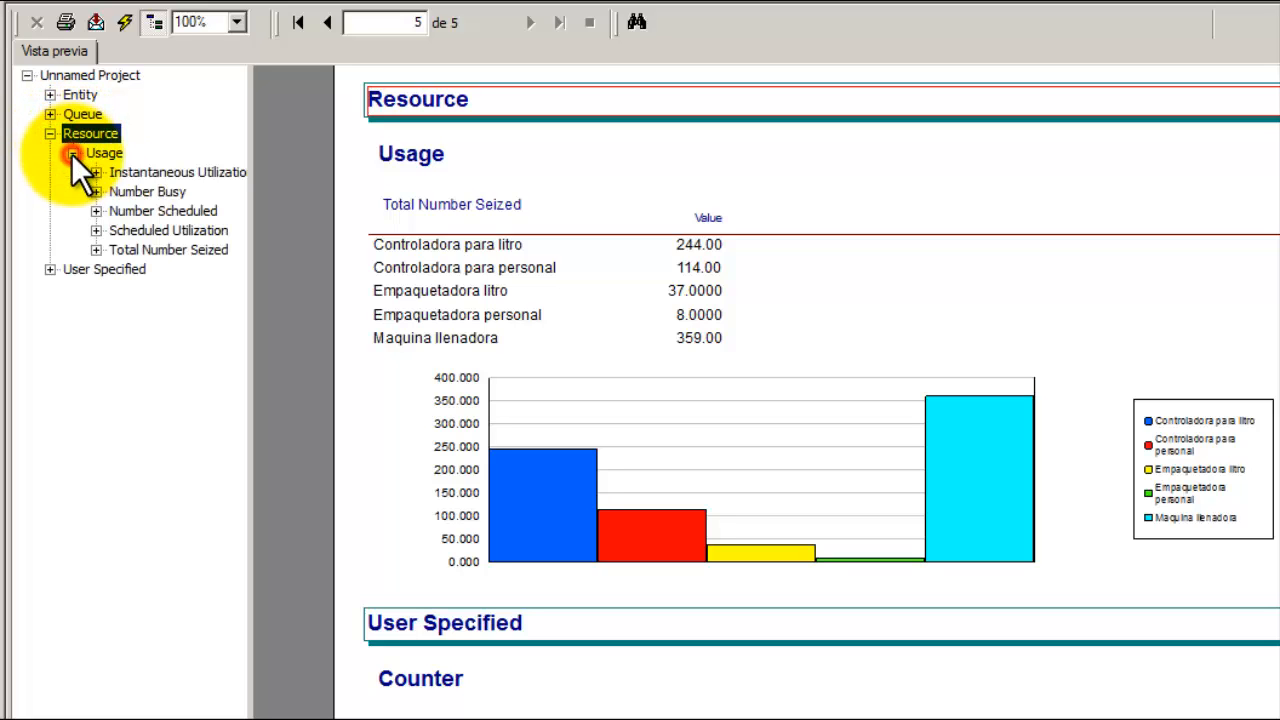
click(121, 172)
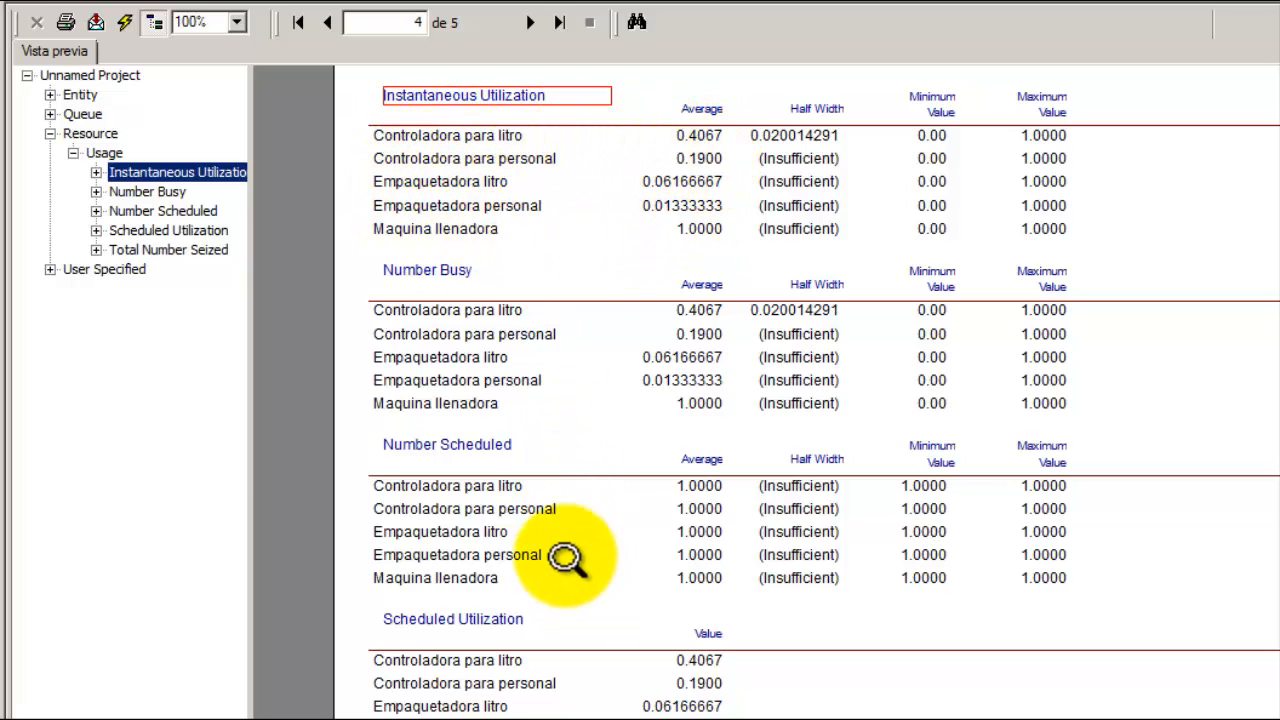
- Return to the statement's RESPUESTAS section and highlight the answer headings for litre bottles and personal-size bottles
key(alt+Tab)
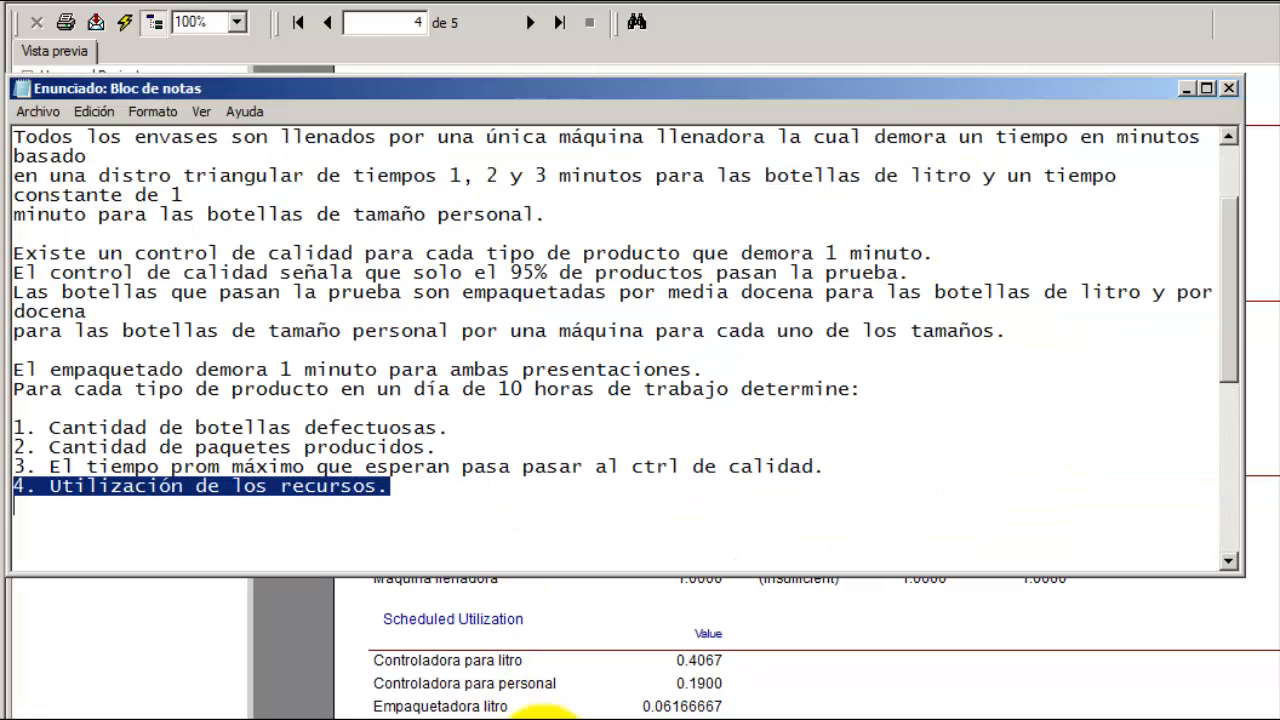
click(480, 508)
scroll(491, 477, down, 4)
scroll(515, 447, down, 3)
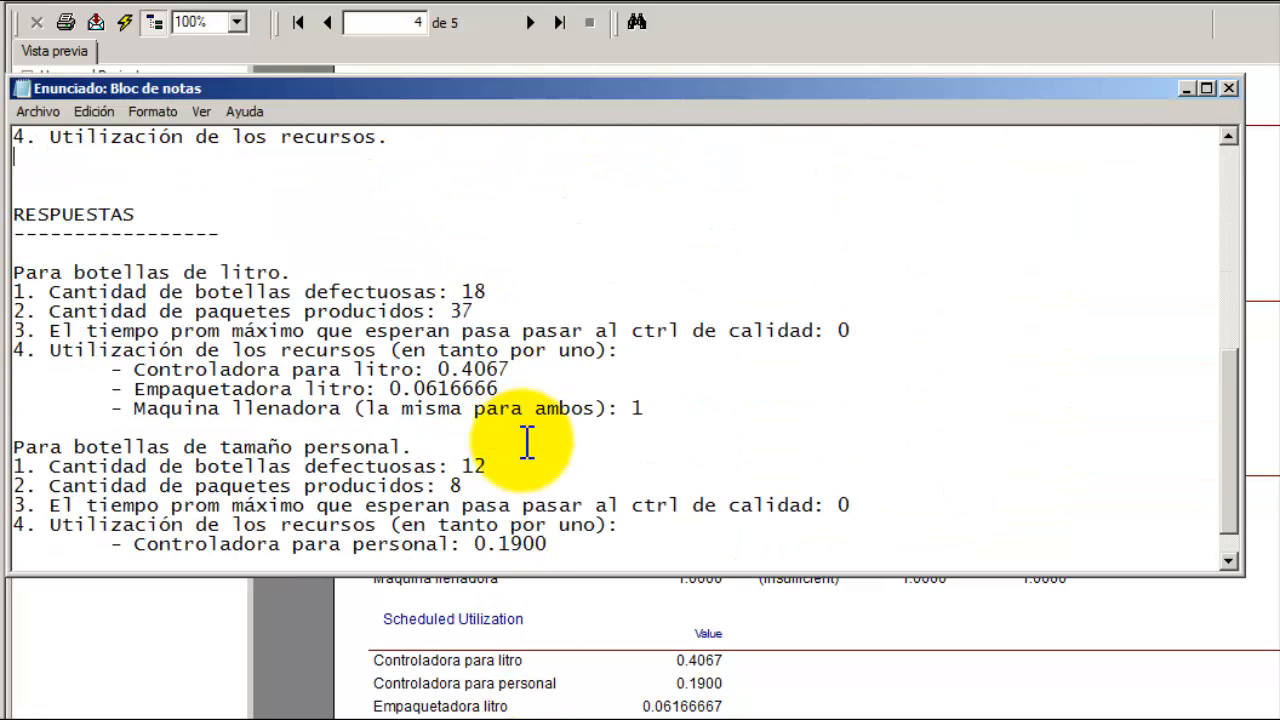
click(287, 234)
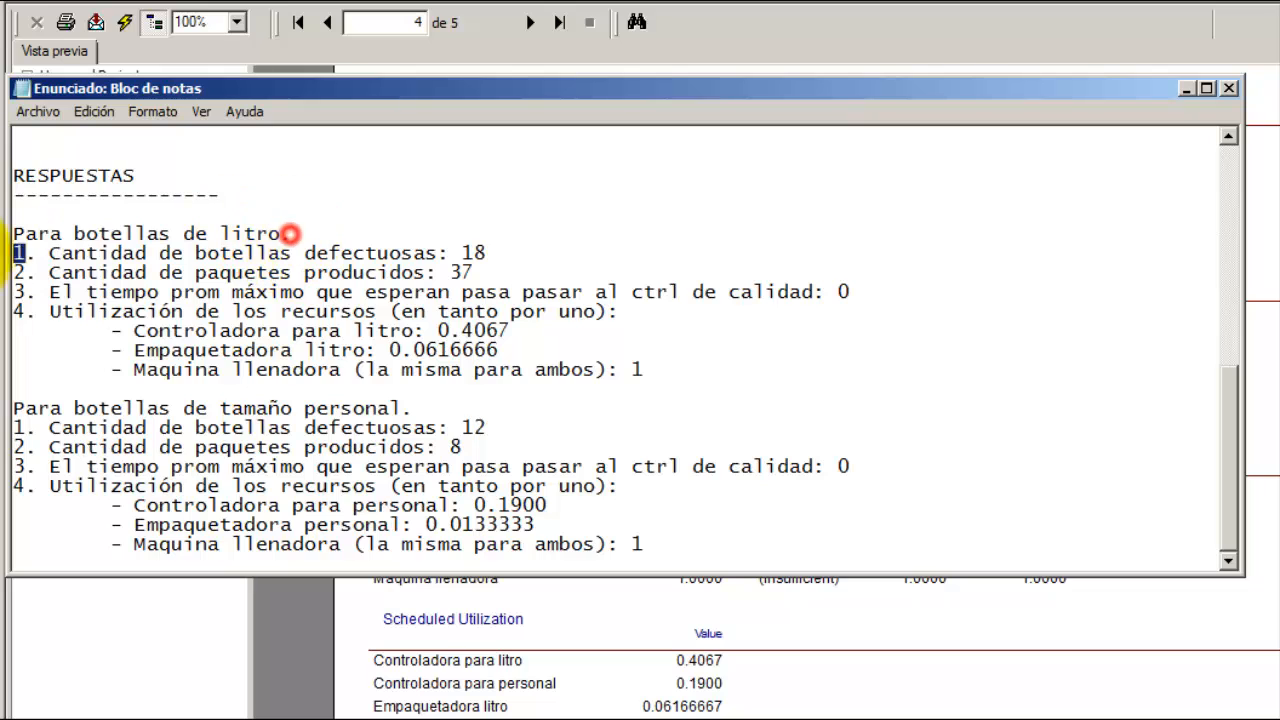
key(shift+Home)
drag(708, 350, 12, 252)
click(436, 410)
key(shift+Home)
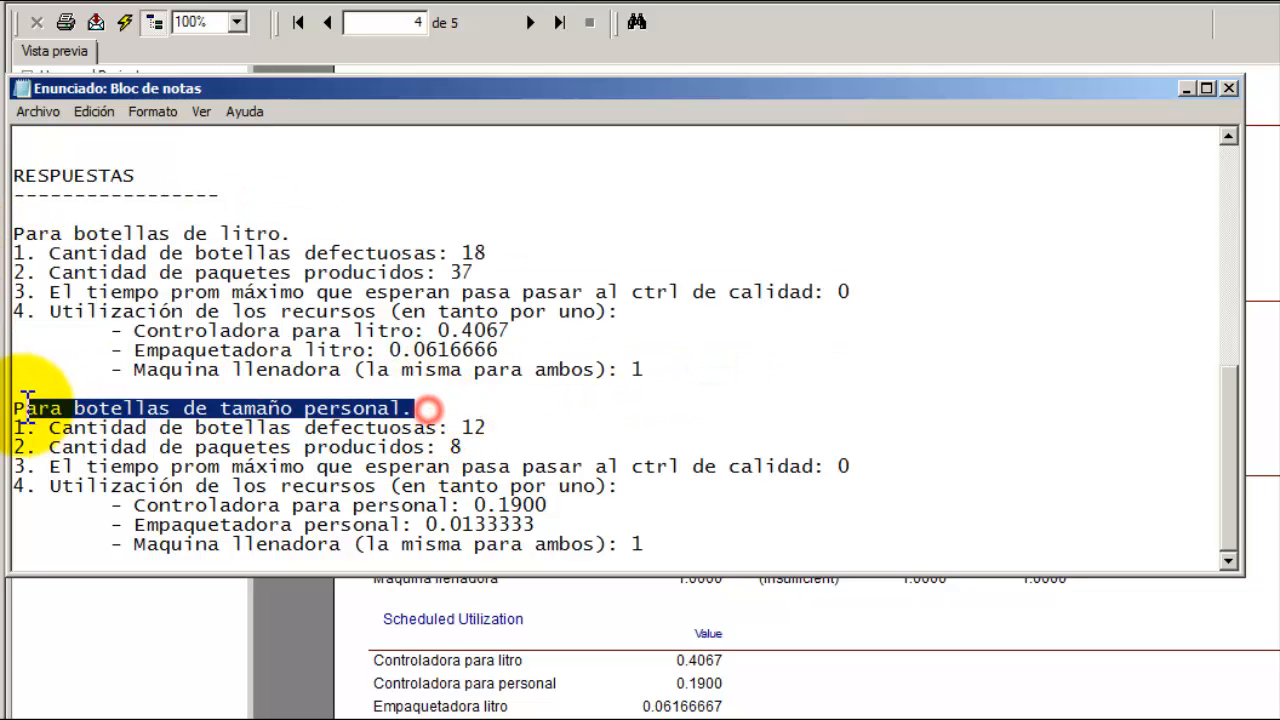
click(490, 384)
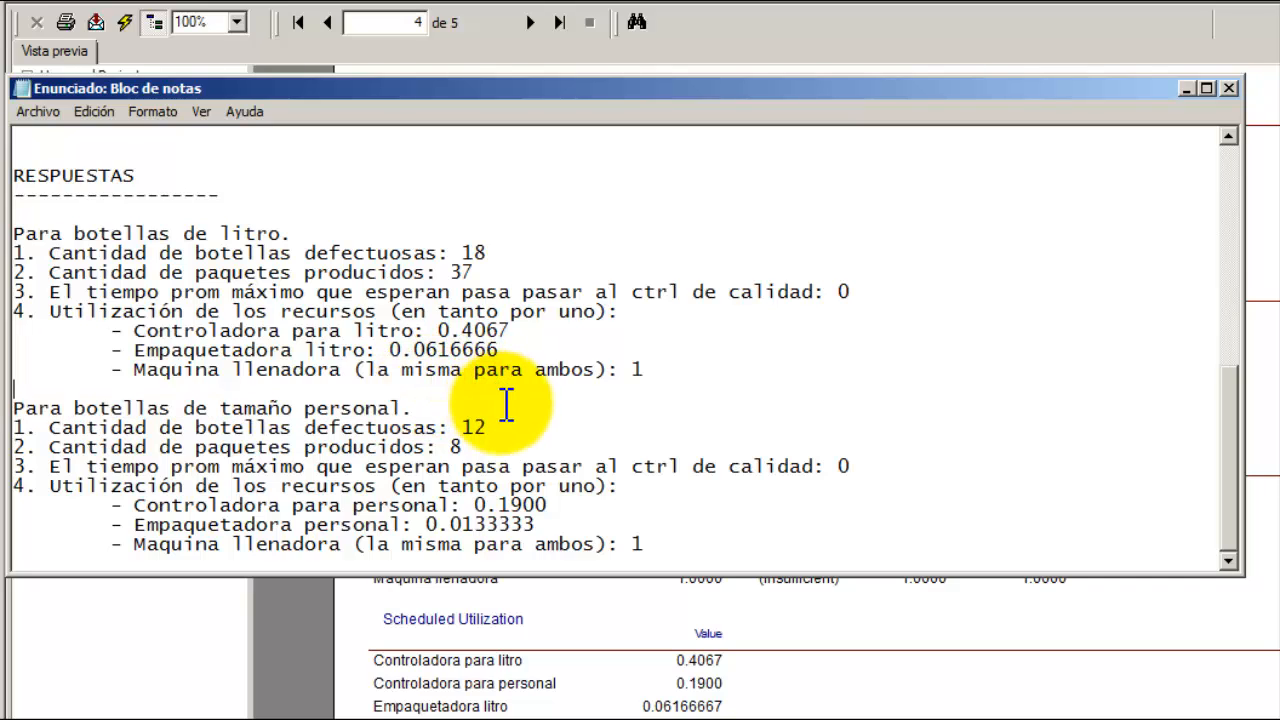
- Highlight the "en tanto por uno" note, the Controladora para litro value and the shared Maquina llenadora entries in the utilization answers
drag(388, 311, 608, 311)
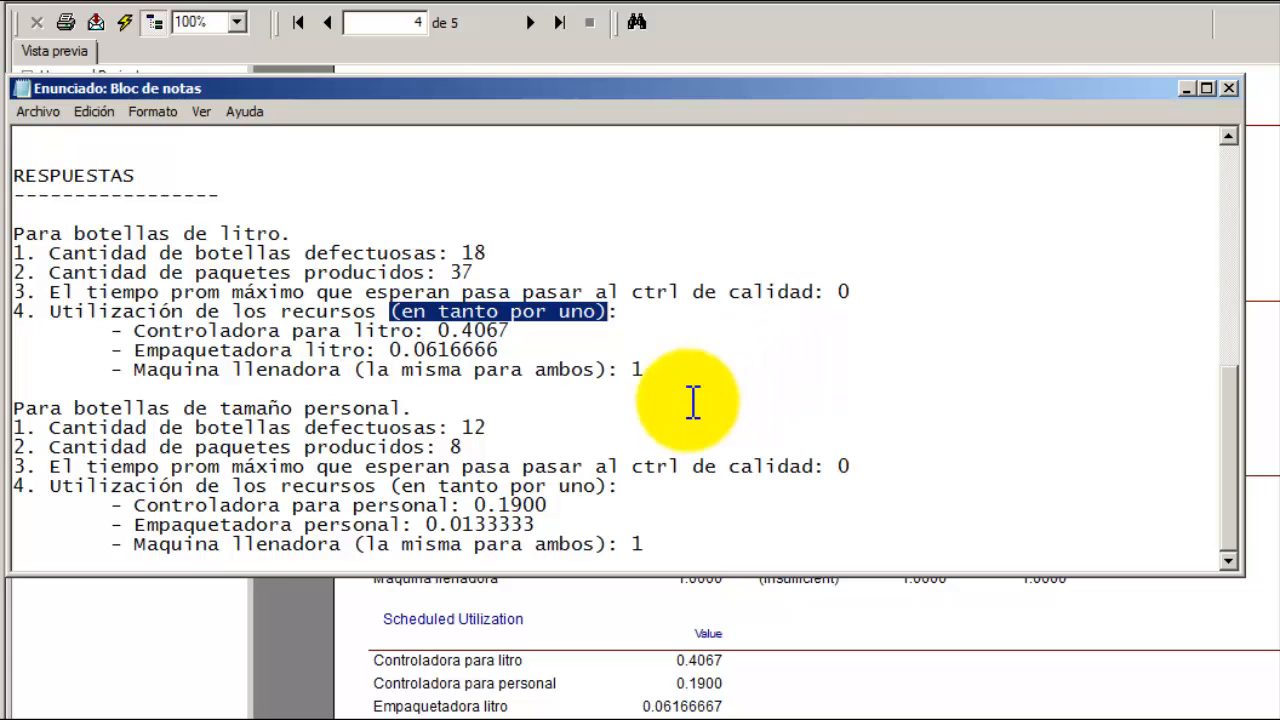
click(543, 334)
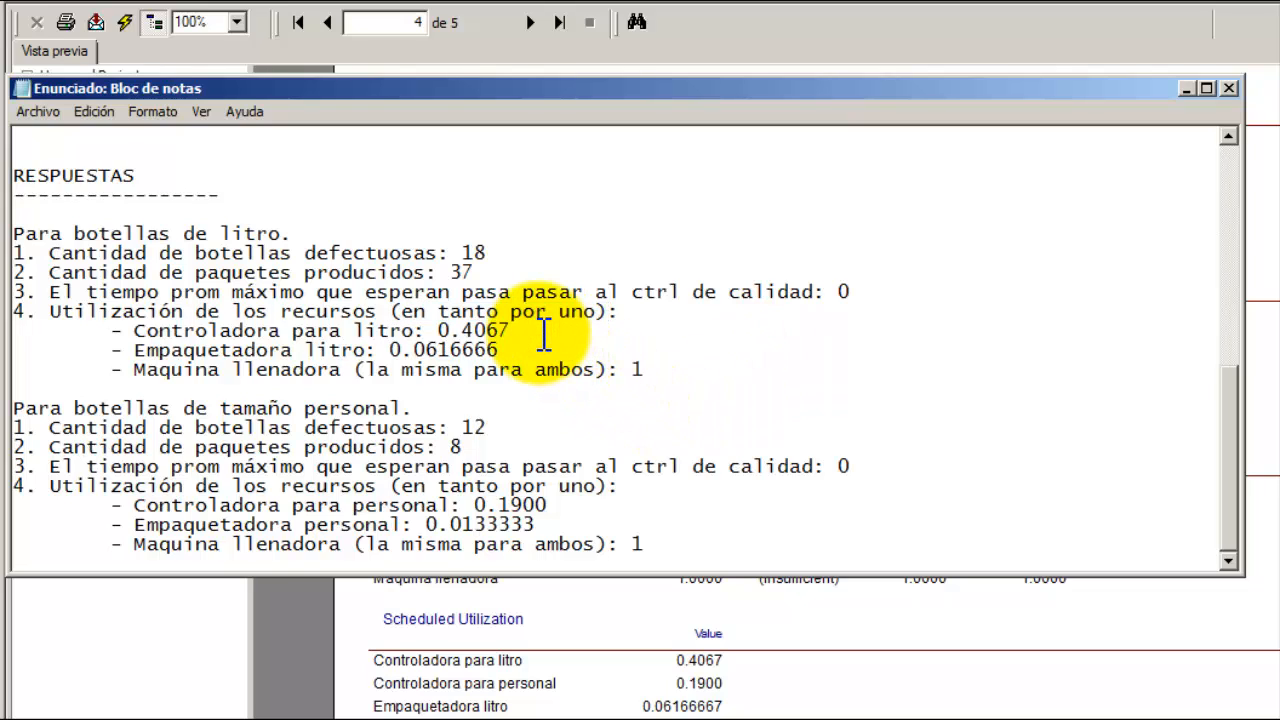
drag(543, 334, 439, 332)
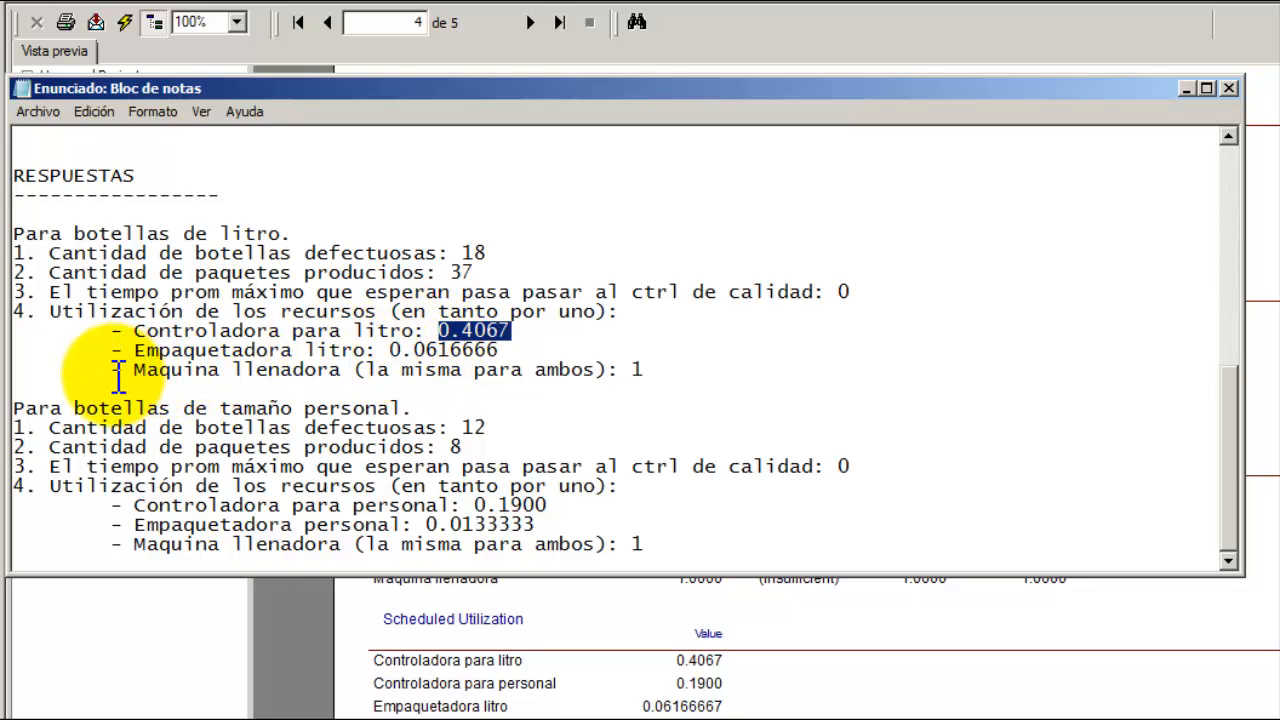
drag(108, 370, 697, 378)
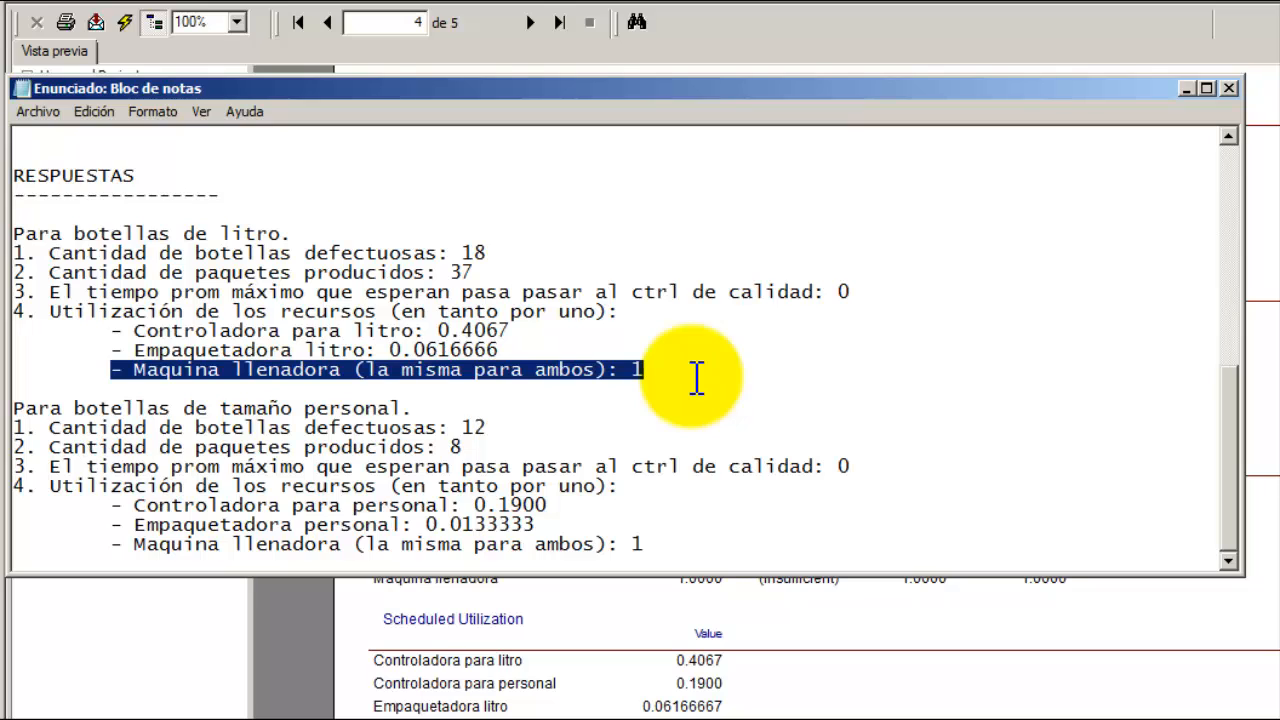
drag(648, 545, 114, 549)
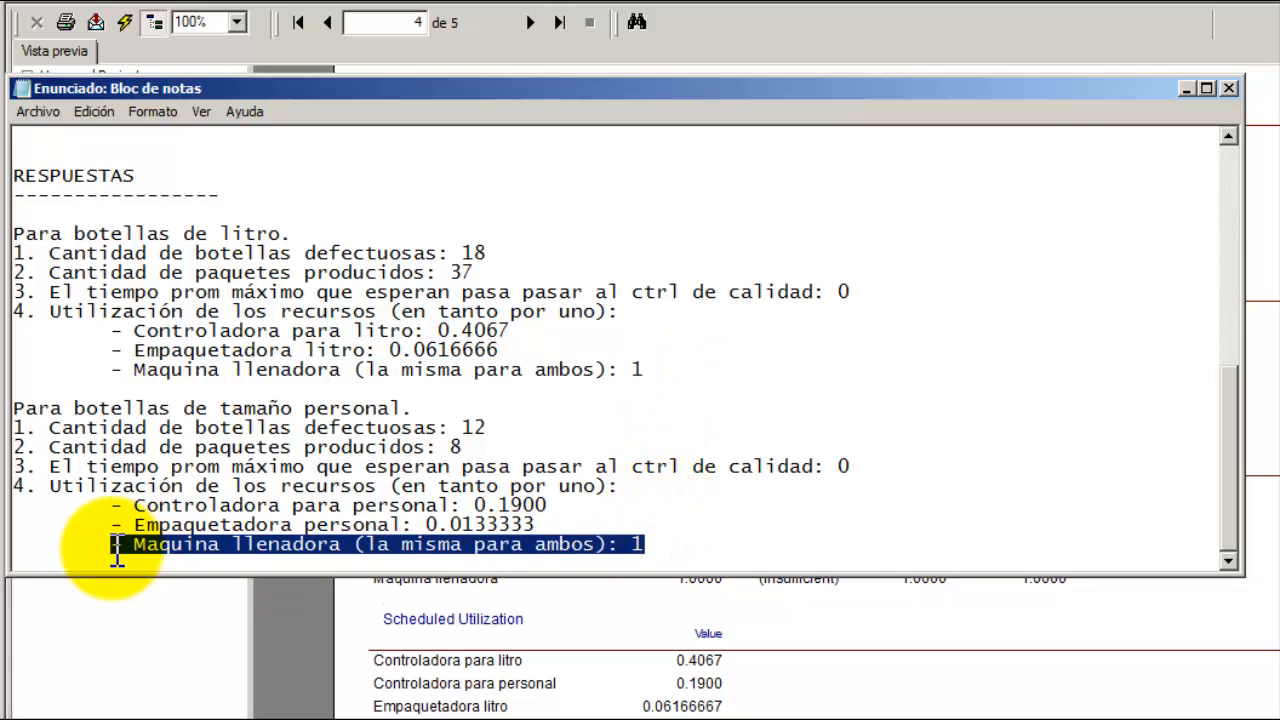
drag(355, 369, 612, 370)
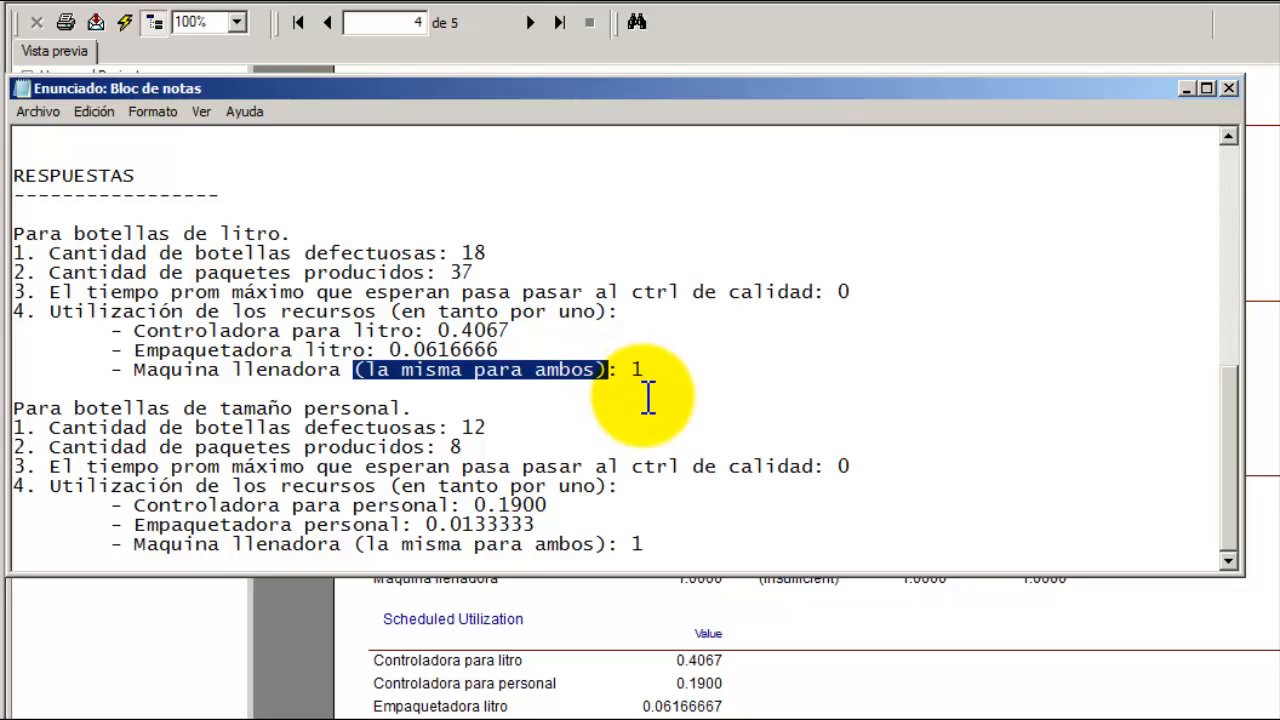